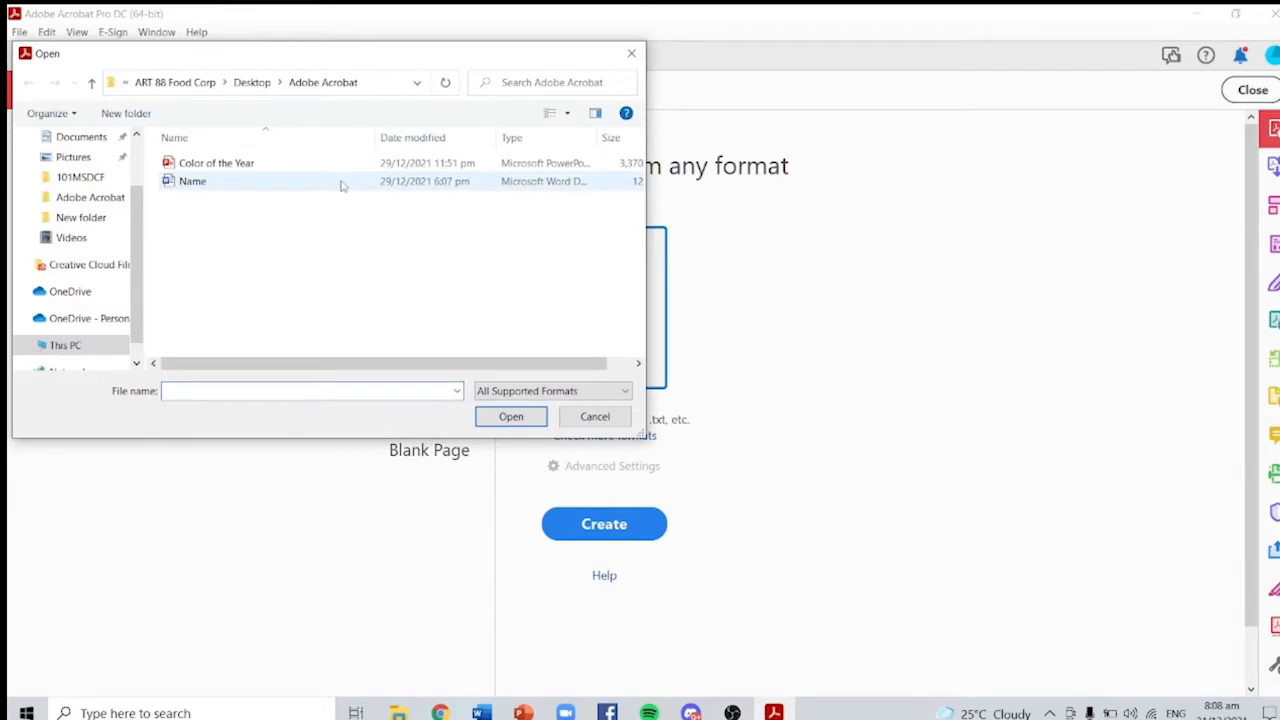
Step: Convert the Word document Name.docx into Name.pdf
{"action": "left_click", "coordinate": [530, 418]}
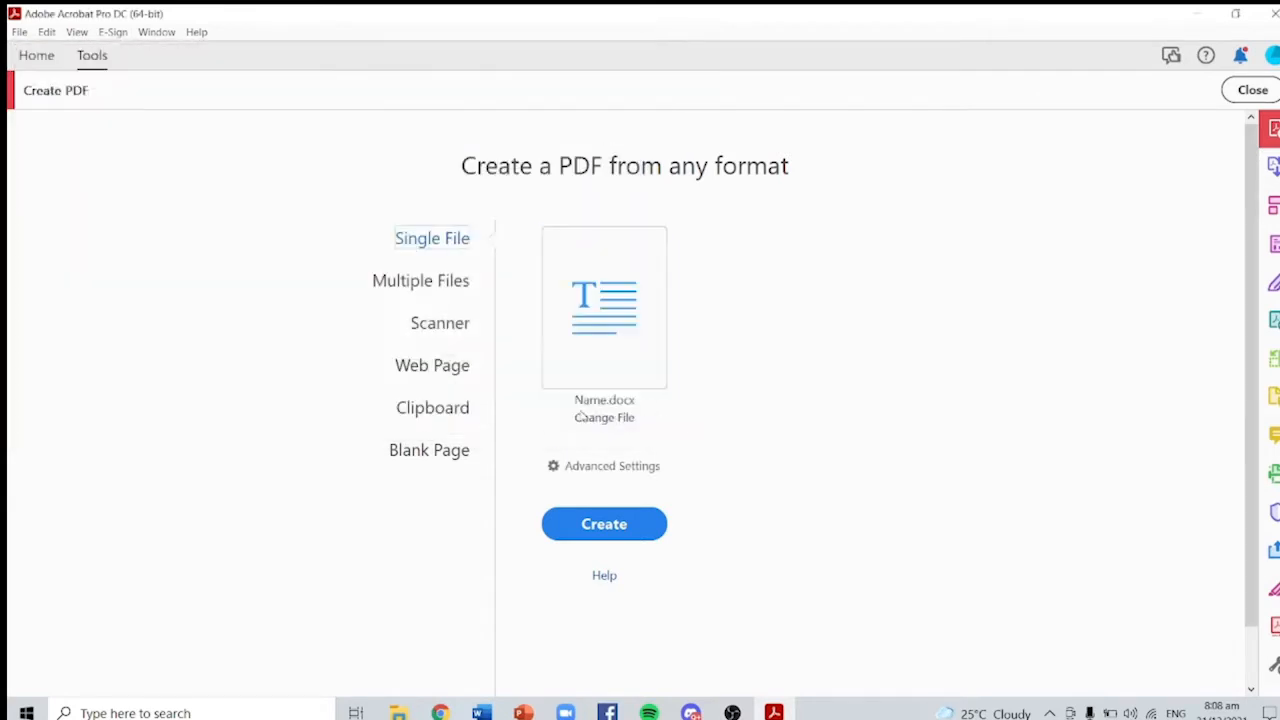
{"action": "left_click", "coordinate": [616, 530]}
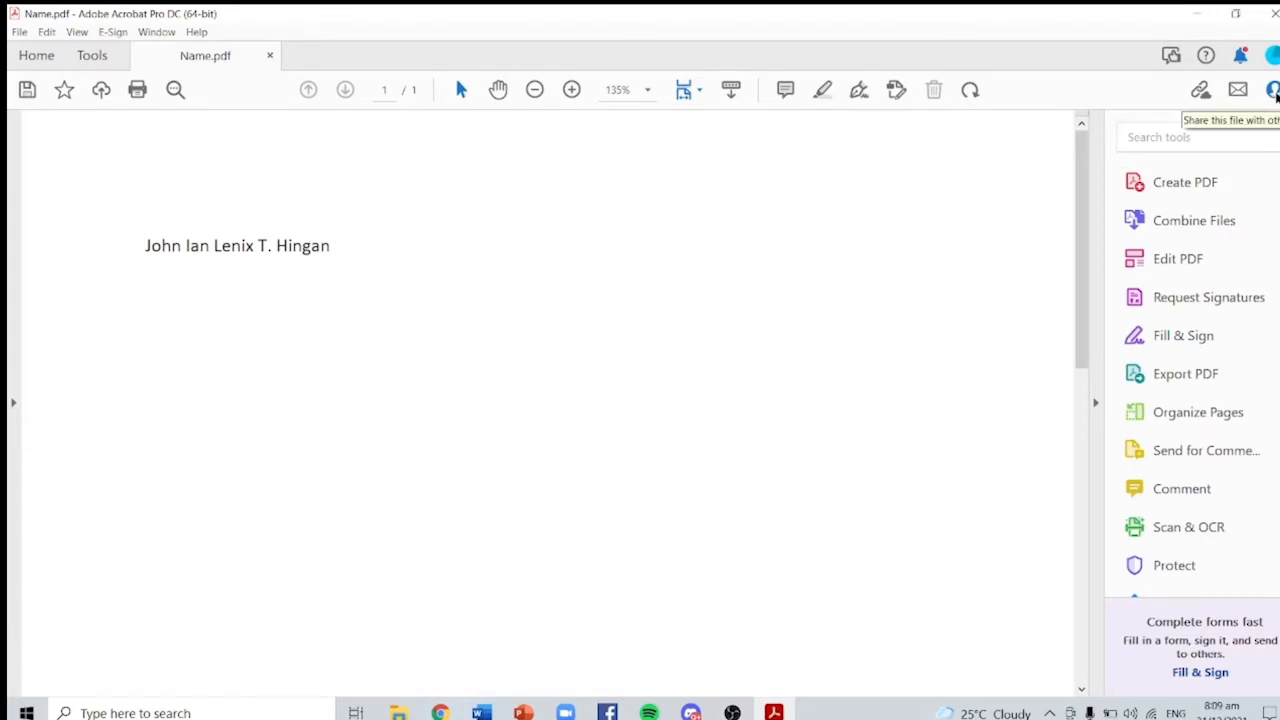
Step: Share Name.pdf with one e-mail recipient, including the message 'Hello'
{"action": "left_click", "coordinate": [1273, 90]}
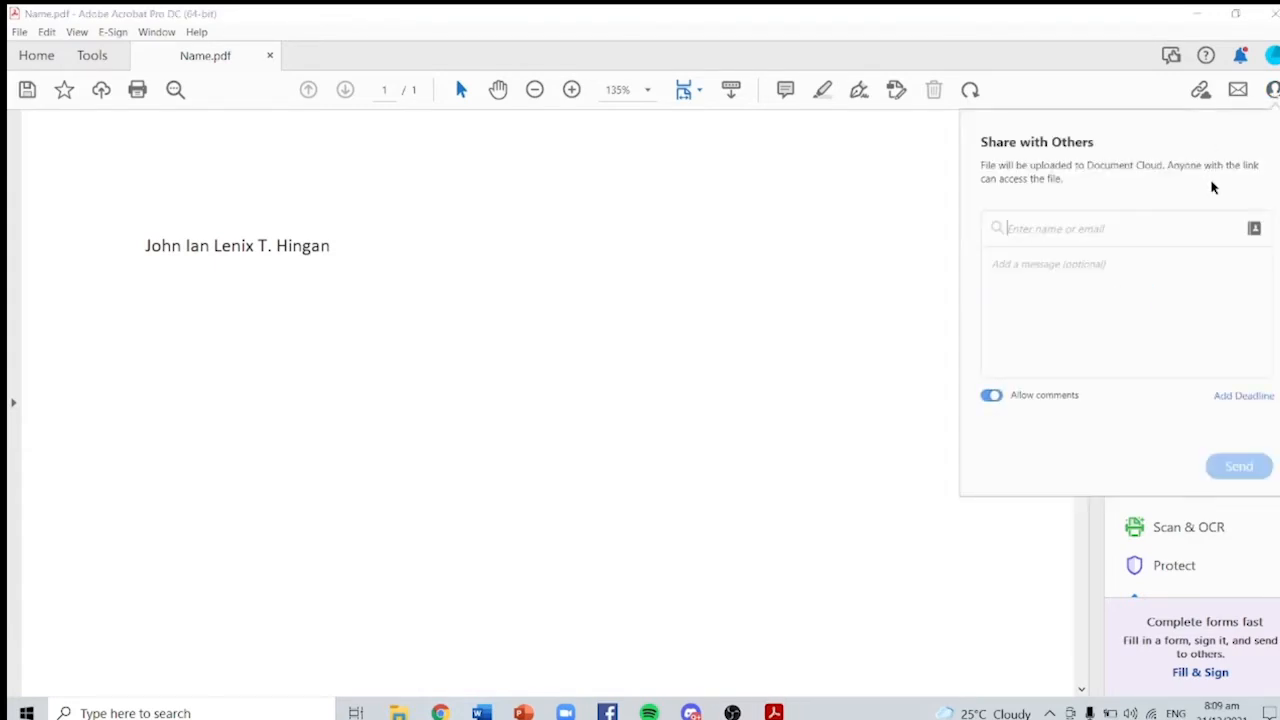
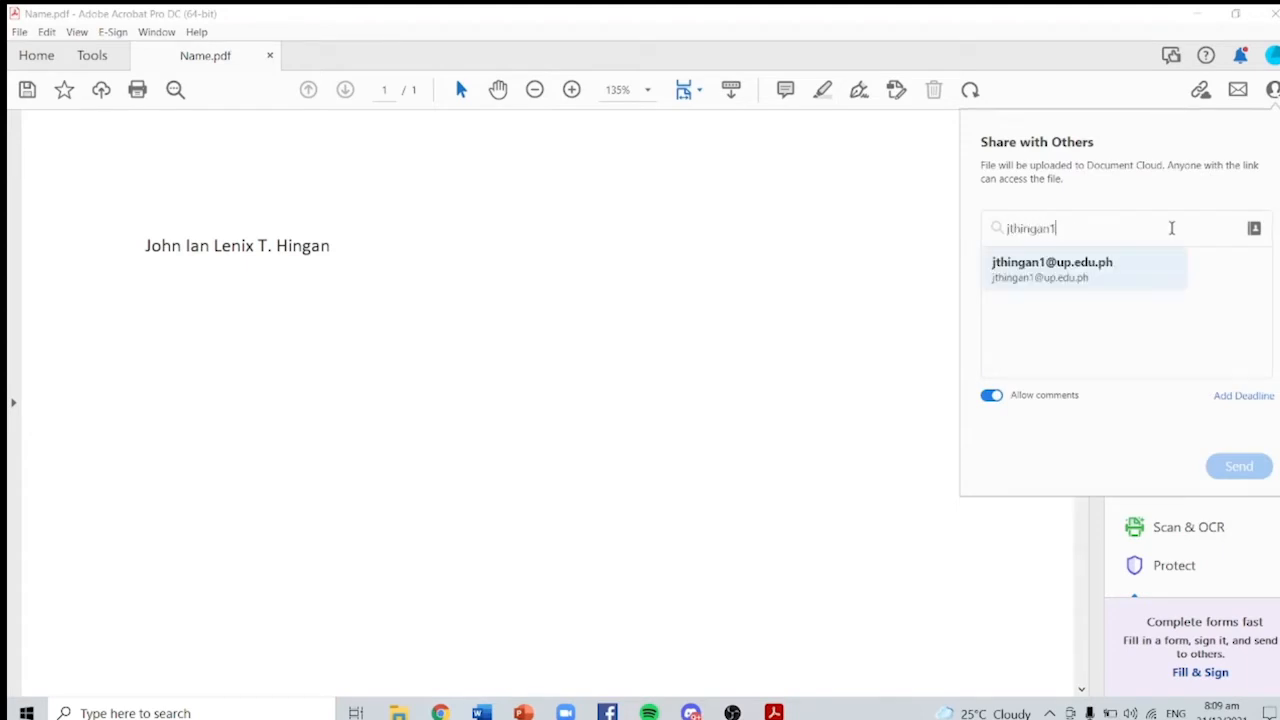
{"action": "left_click", "coordinate": [1112, 280]}
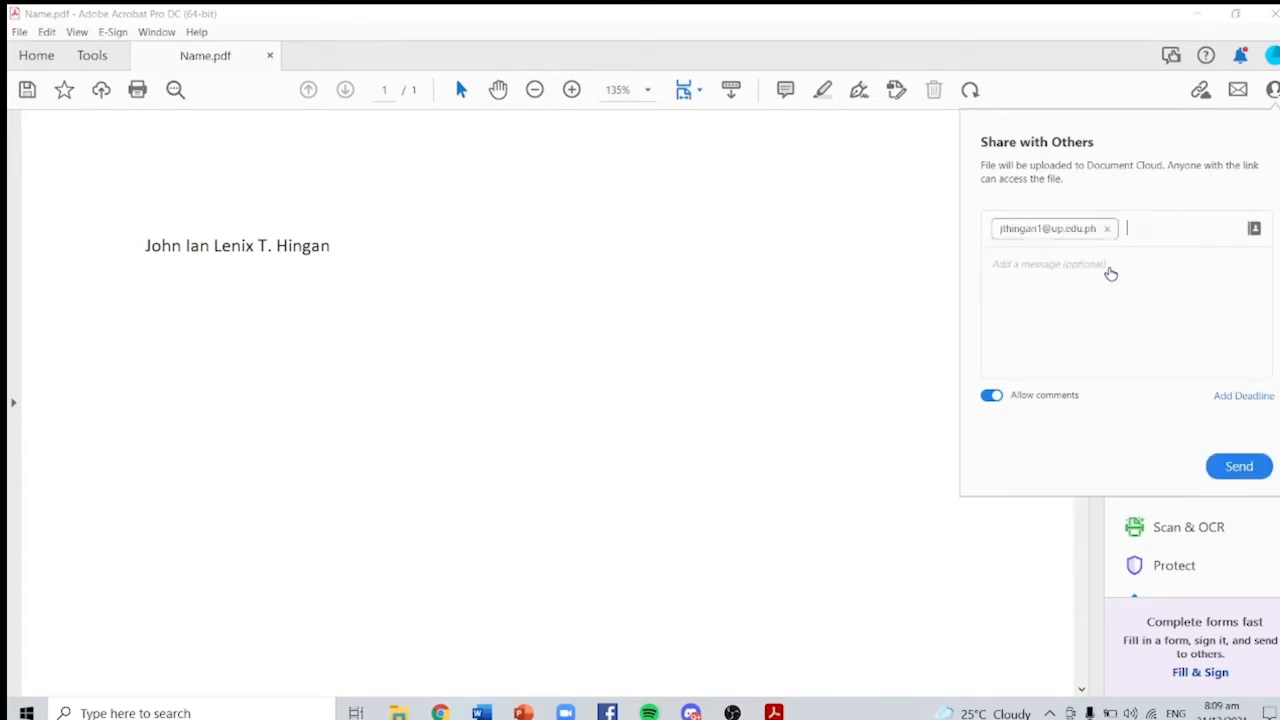
{"action": "left_click", "coordinate": [1100, 280]}
{"action": "type", "text": "Hello"}
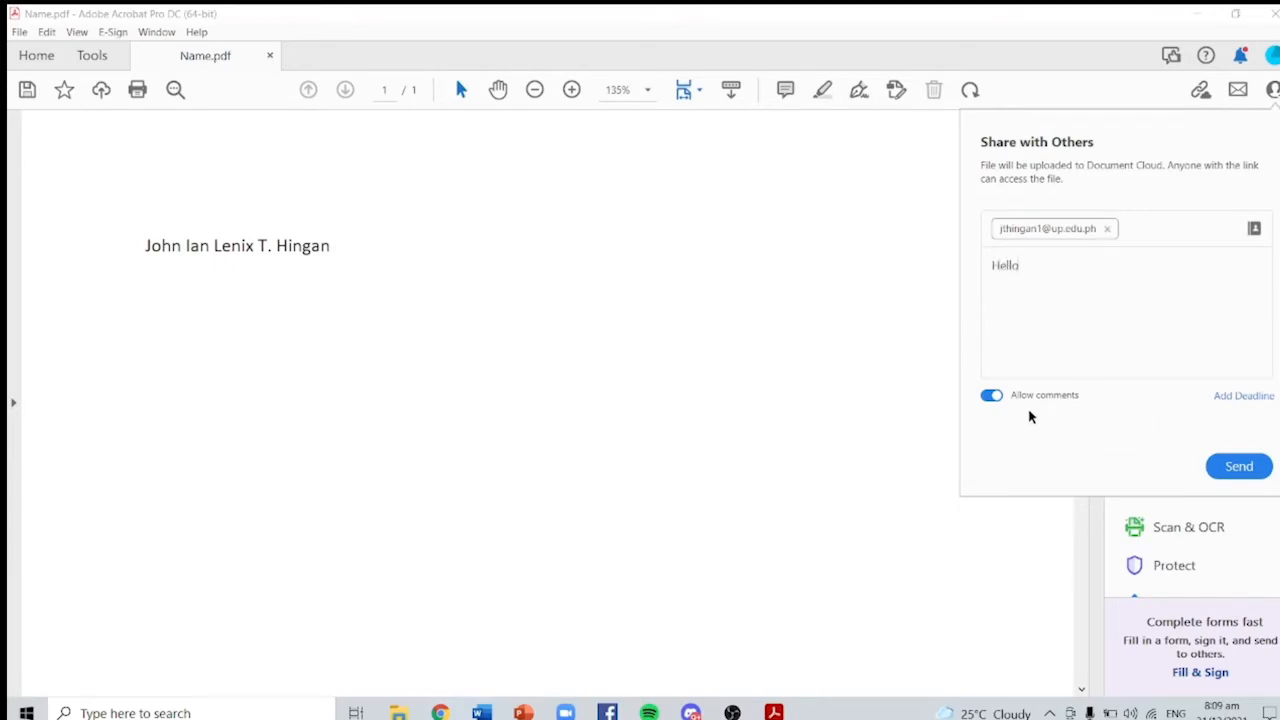
{"action": "left_click", "coordinate": [1240, 470]}
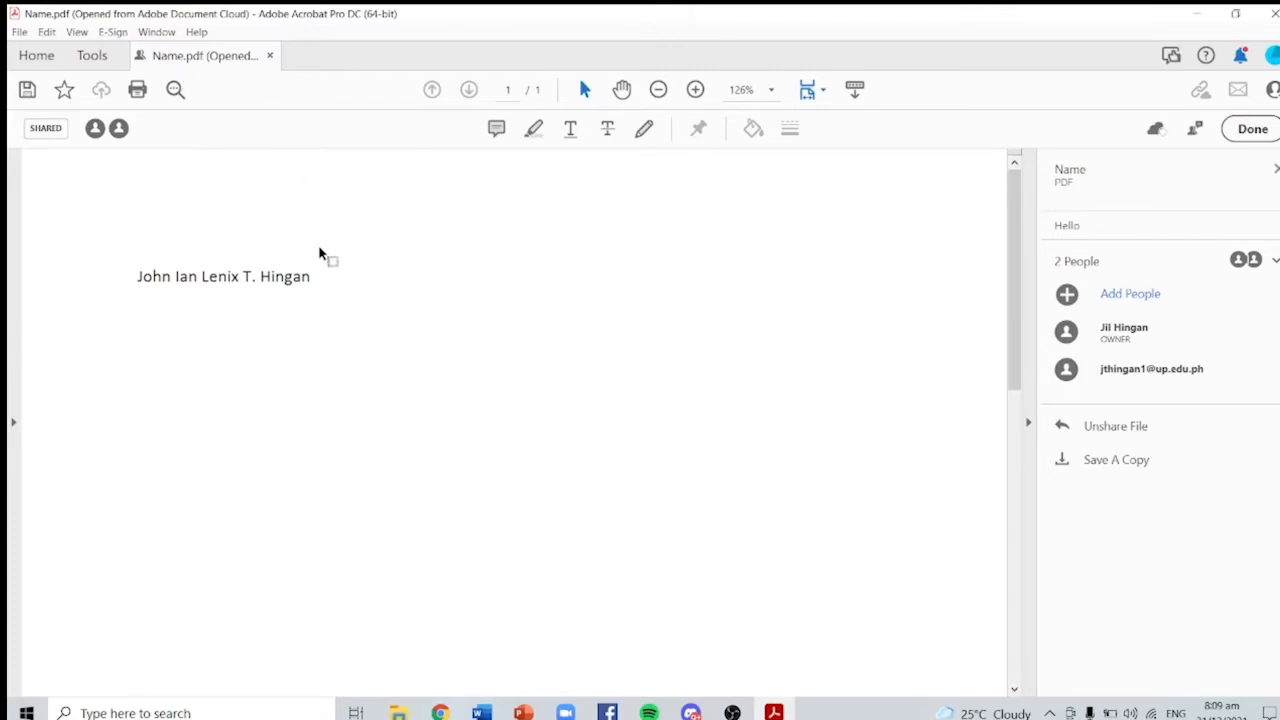
Step: Copy the shared link of the older fill-and-sign-forms file under Shared by you
{"action": "left_click", "coordinate": [37, 57]}
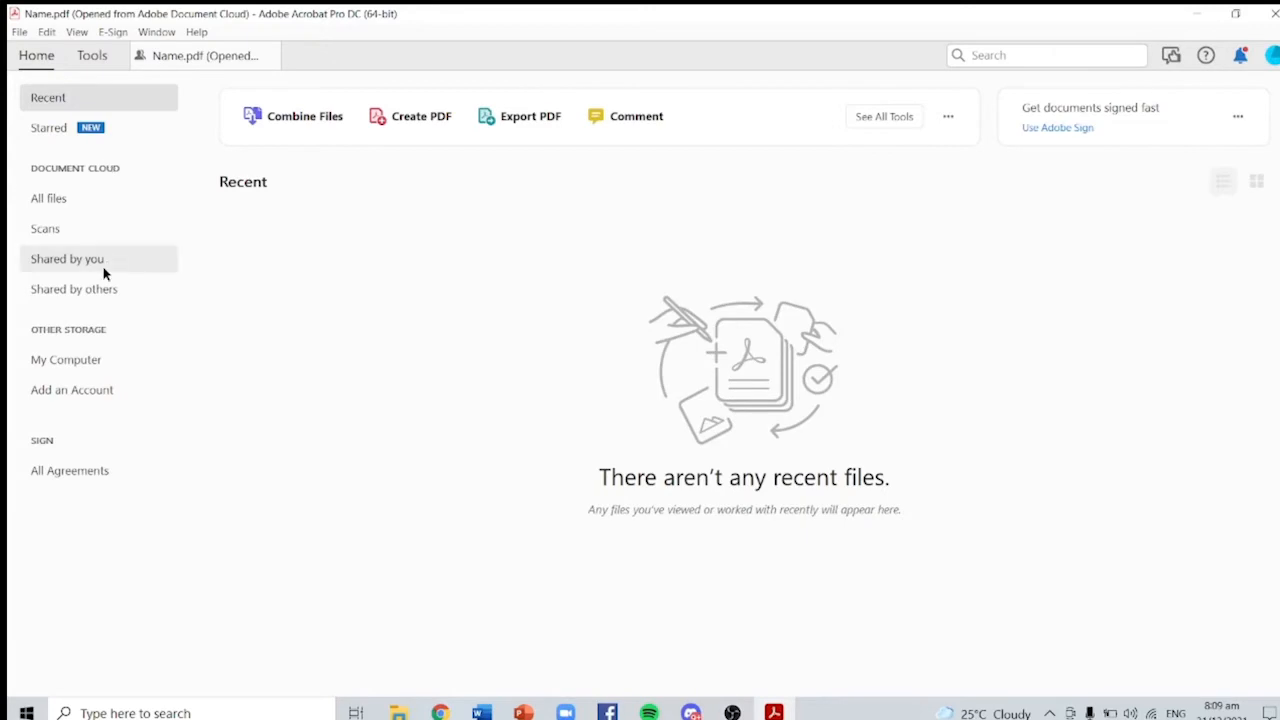
{"action": "left_click", "coordinate": [101, 263]}
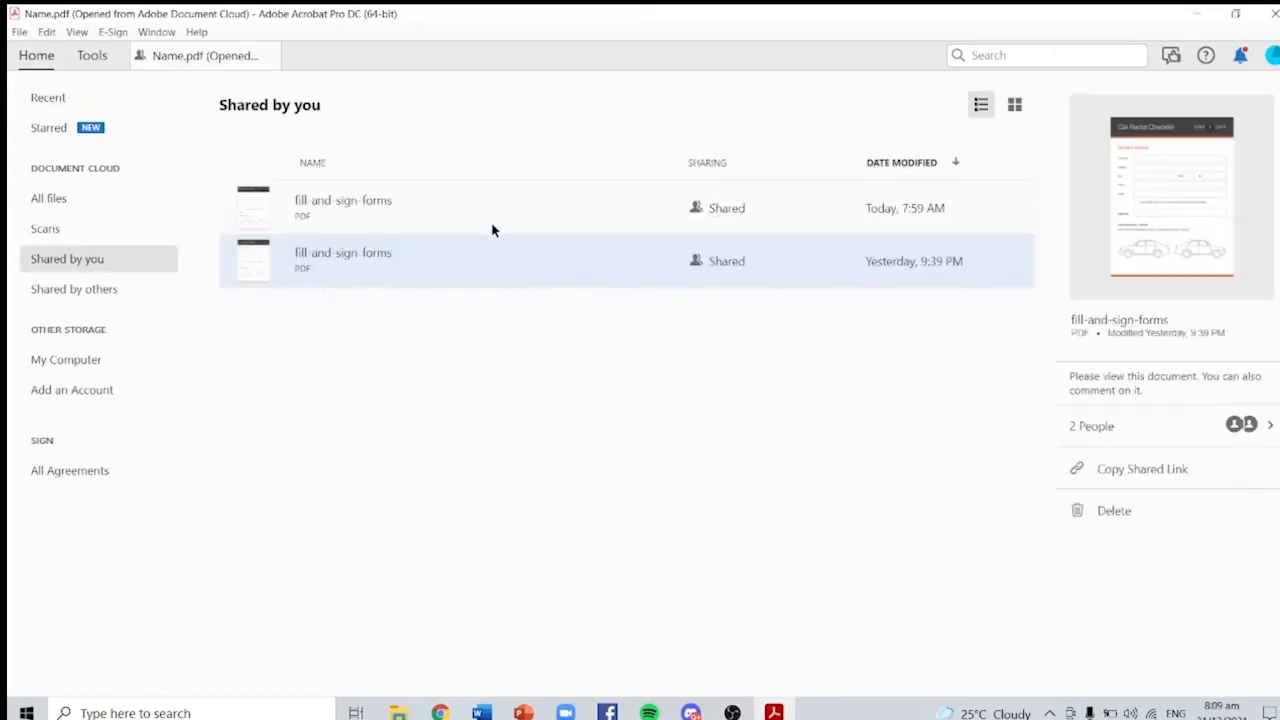
{"action": "left_click", "coordinate": [596, 267]}
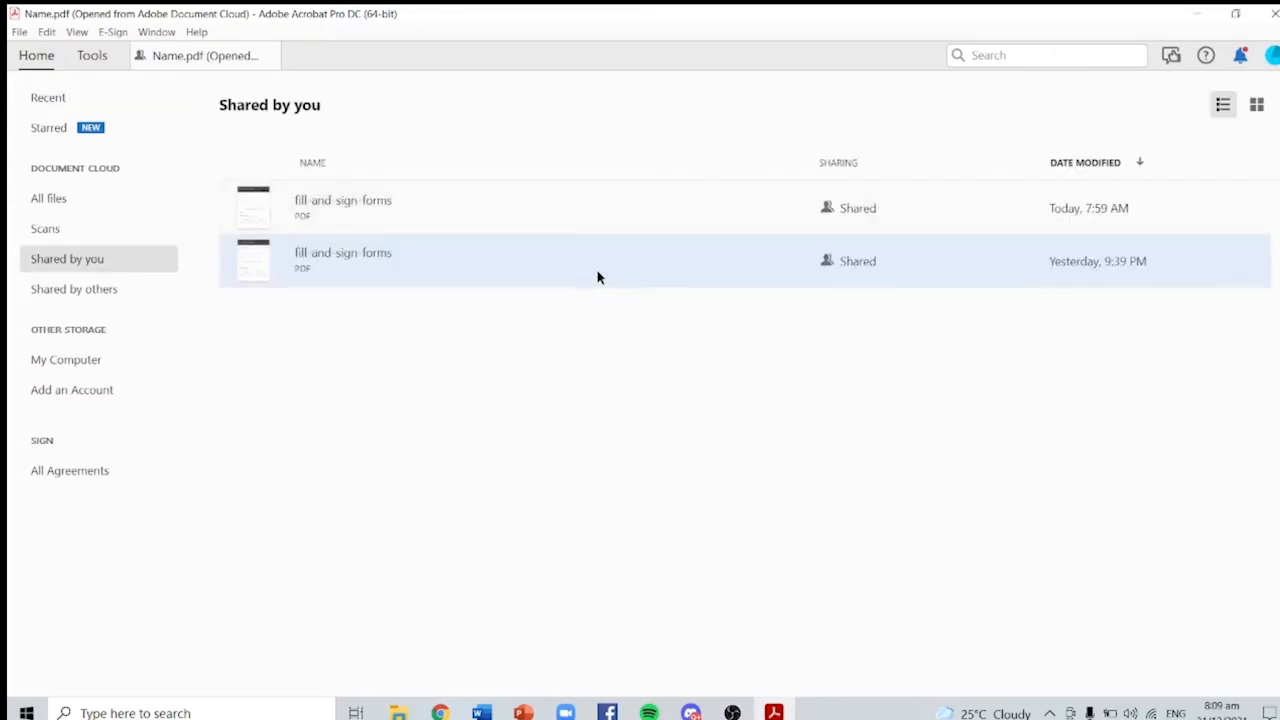
{"action": "left_click", "coordinate": [922, 284]}
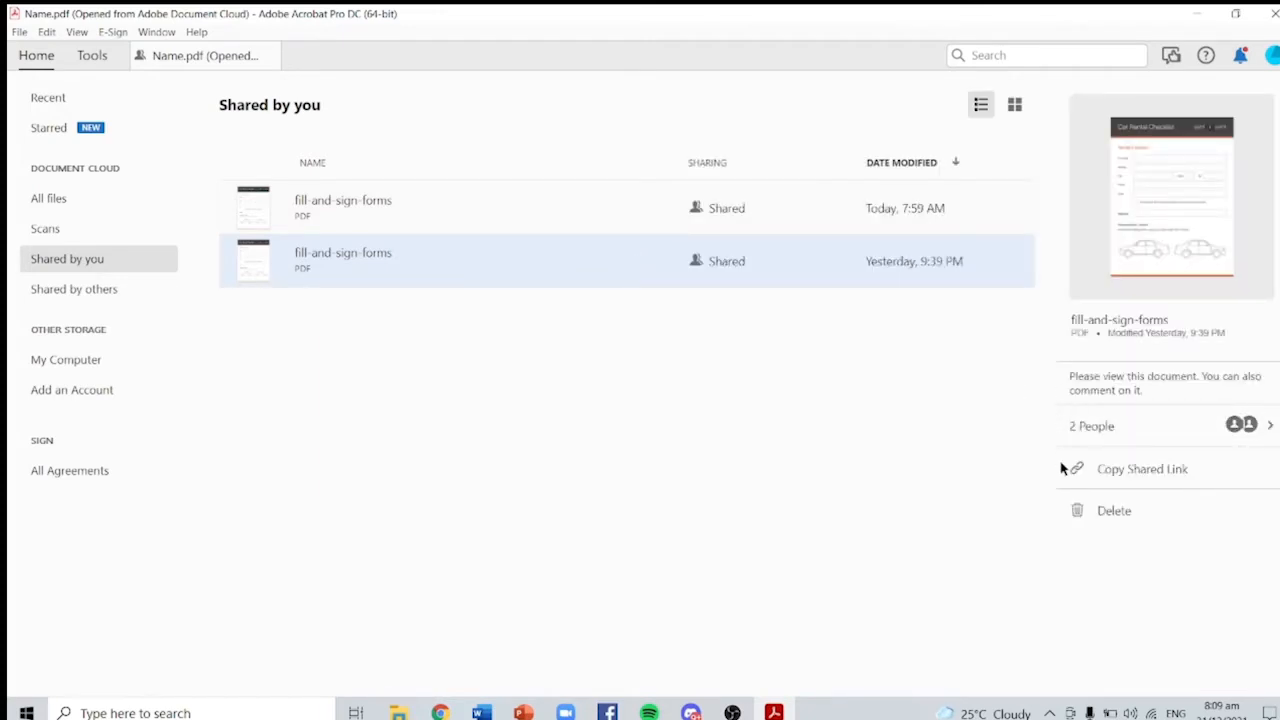
{"action": "left_click", "coordinate": [1157, 431]}
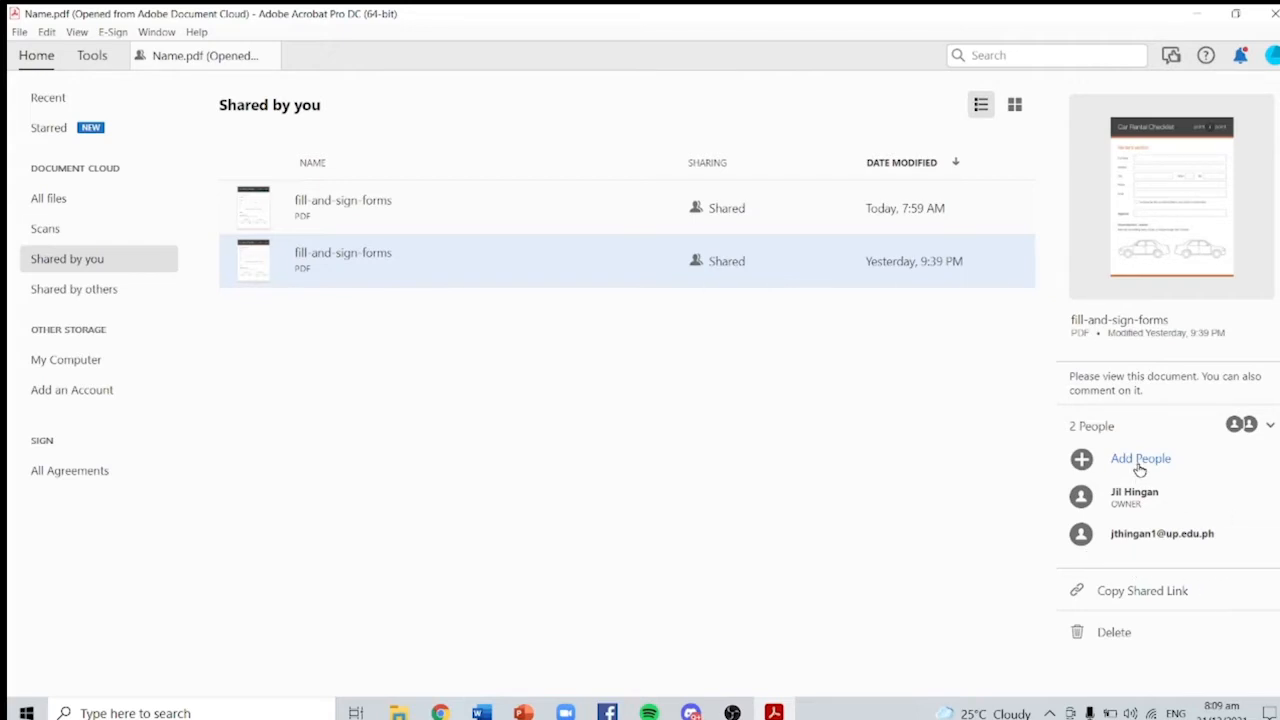
{"action": "left_click", "coordinate": [1157, 592]}
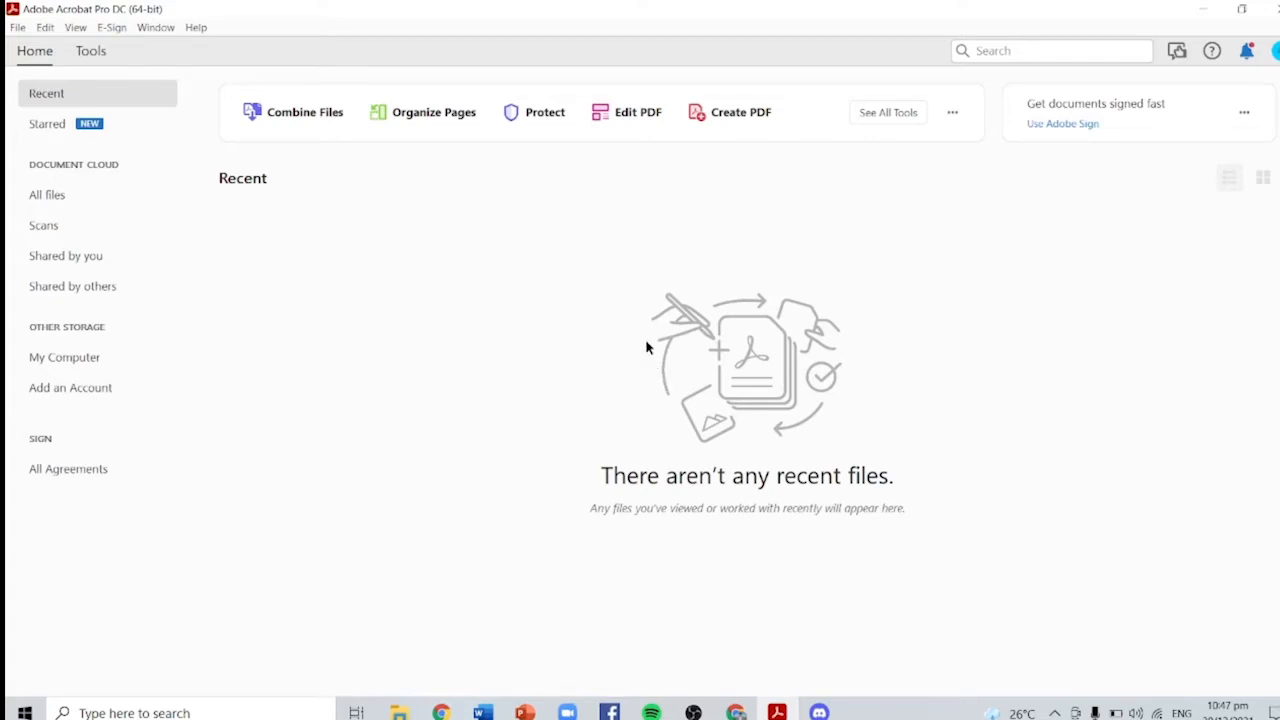
Step: Open fill-and-sign-forms.pdf from the Desktop's Adobe Acrobat folder in Fill & Sign
{"action": "left_click", "coordinate": [90, 51]}
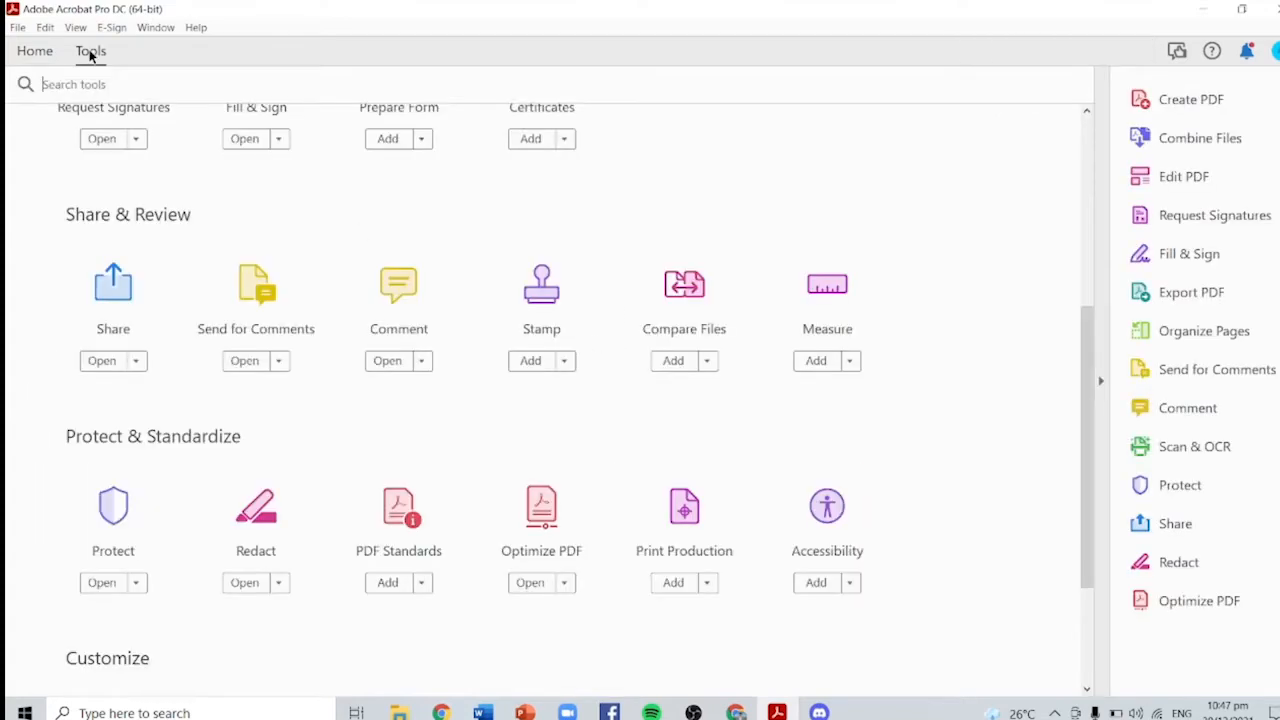
{"action": "scroll", "coordinate": [554, 357], "scroll_direction": "down", "scroll_amount": 1}
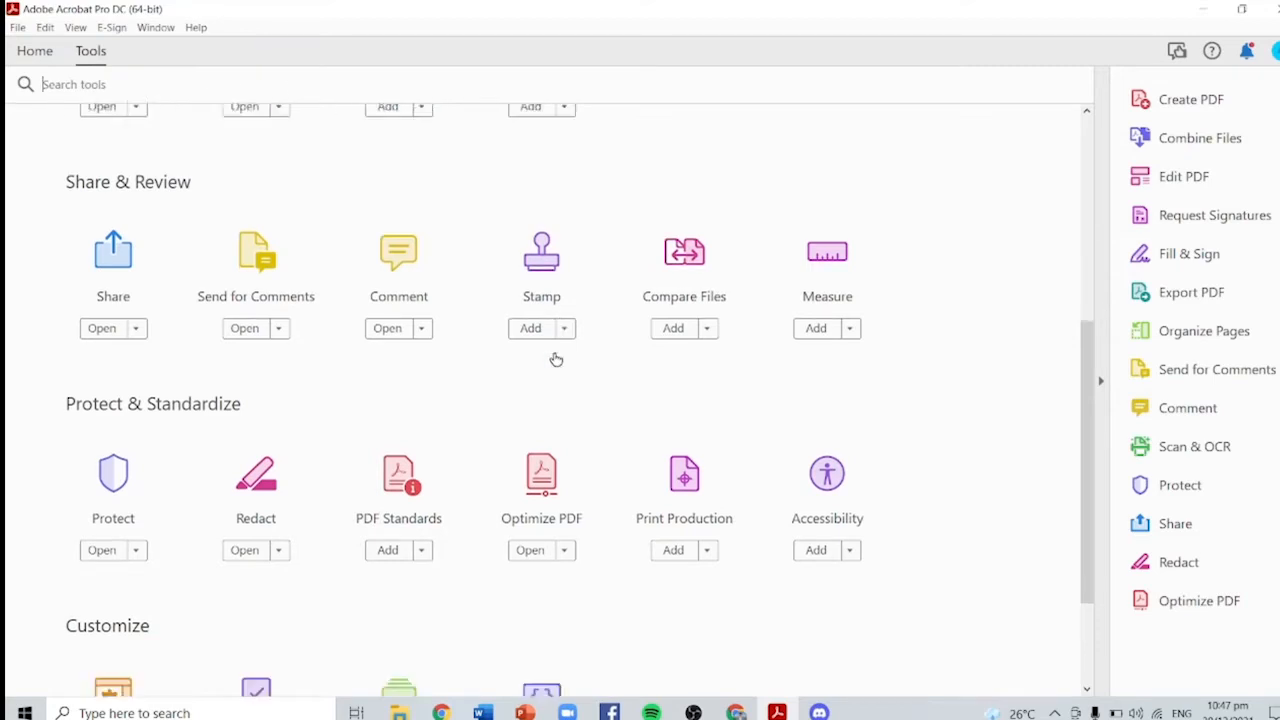
{"action": "scroll", "coordinate": [557, 354], "scroll_direction": "up", "scroll_amount": 5}
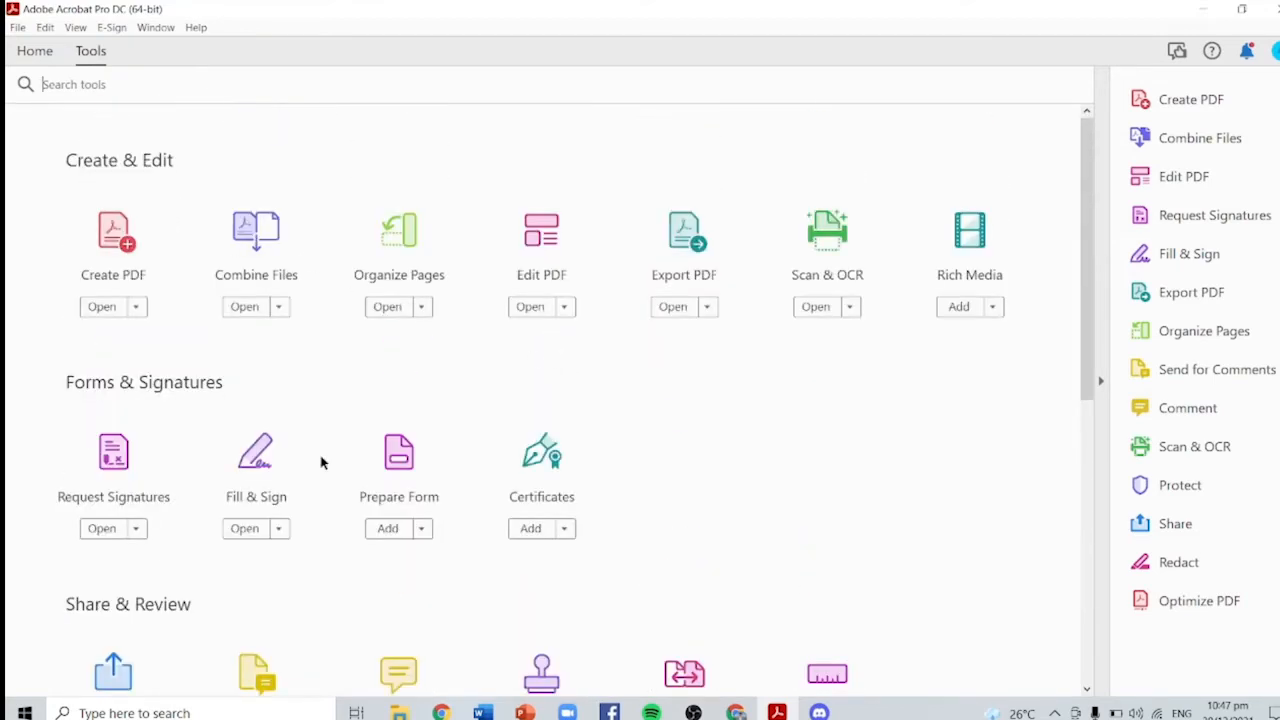
{"action": "left_click", "coordinate": [244, 530]}
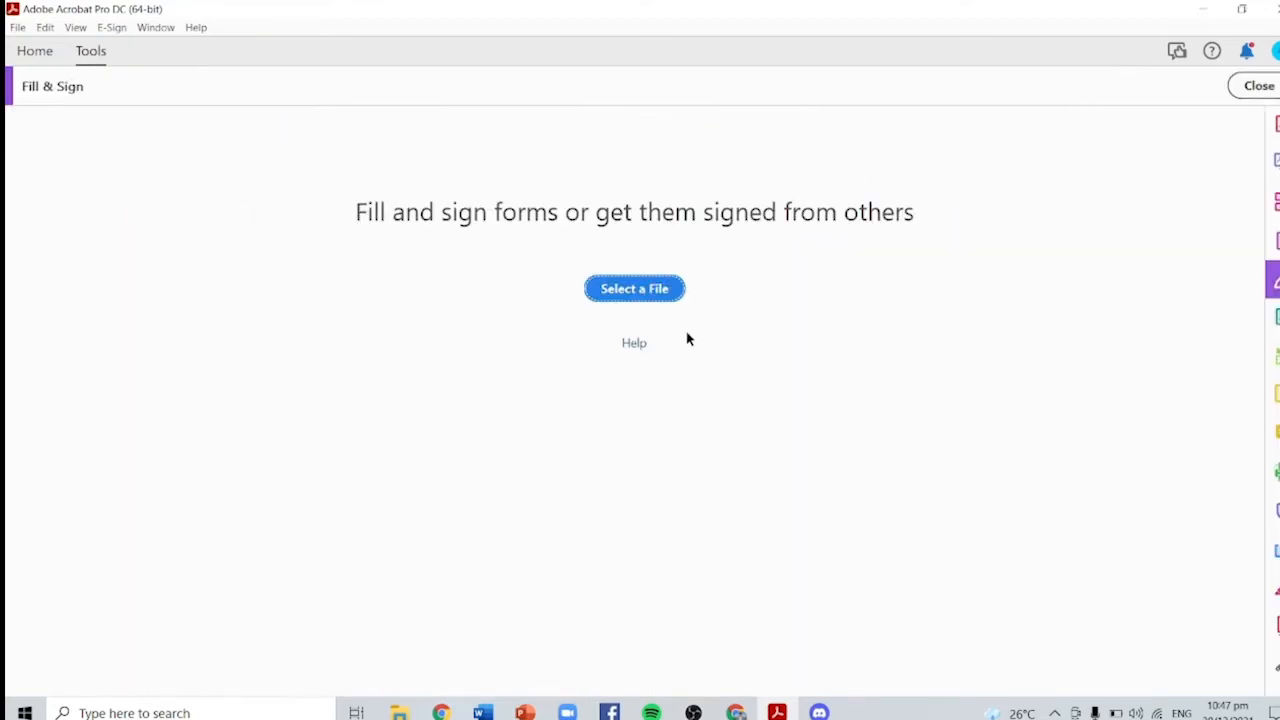
{"action": "left_click", "coordinate": [638, 289]}
{"action": "left_click", "coordinate": [255, 164]}
{"action": "double_click", "coordinate": [258, 164]}
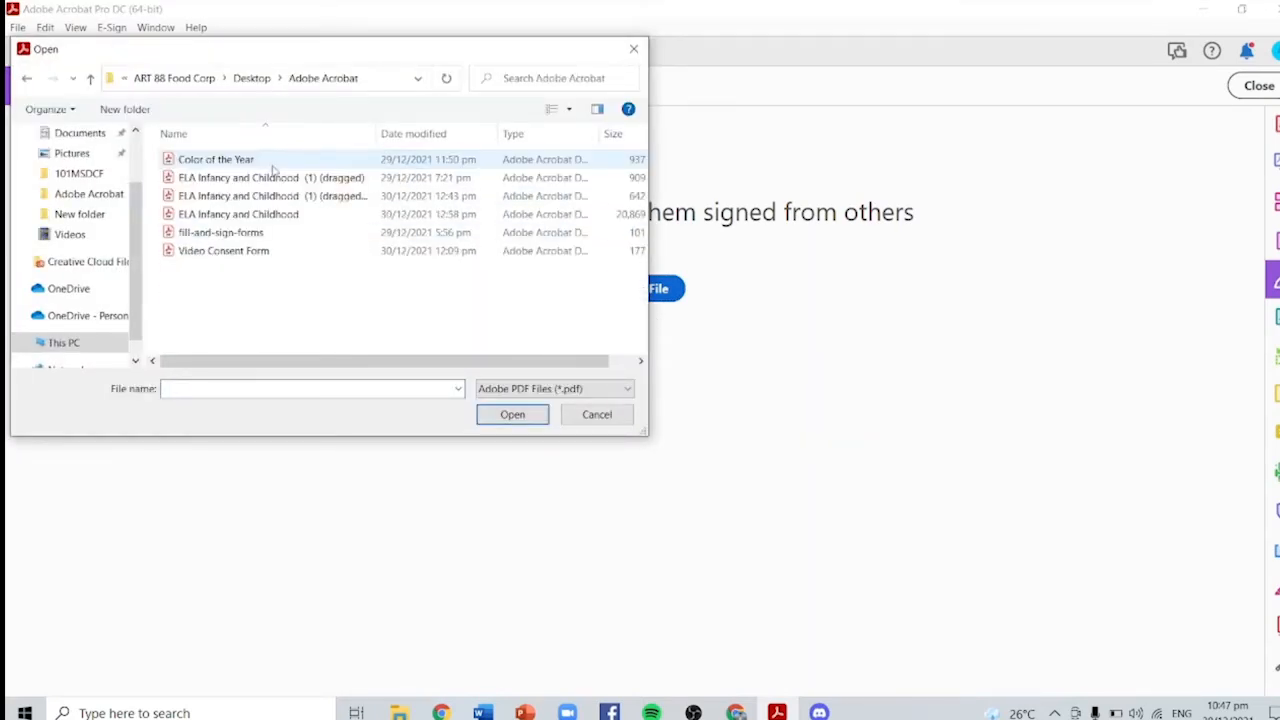
{"action": "double_click", "coordinate": [264, 234]}
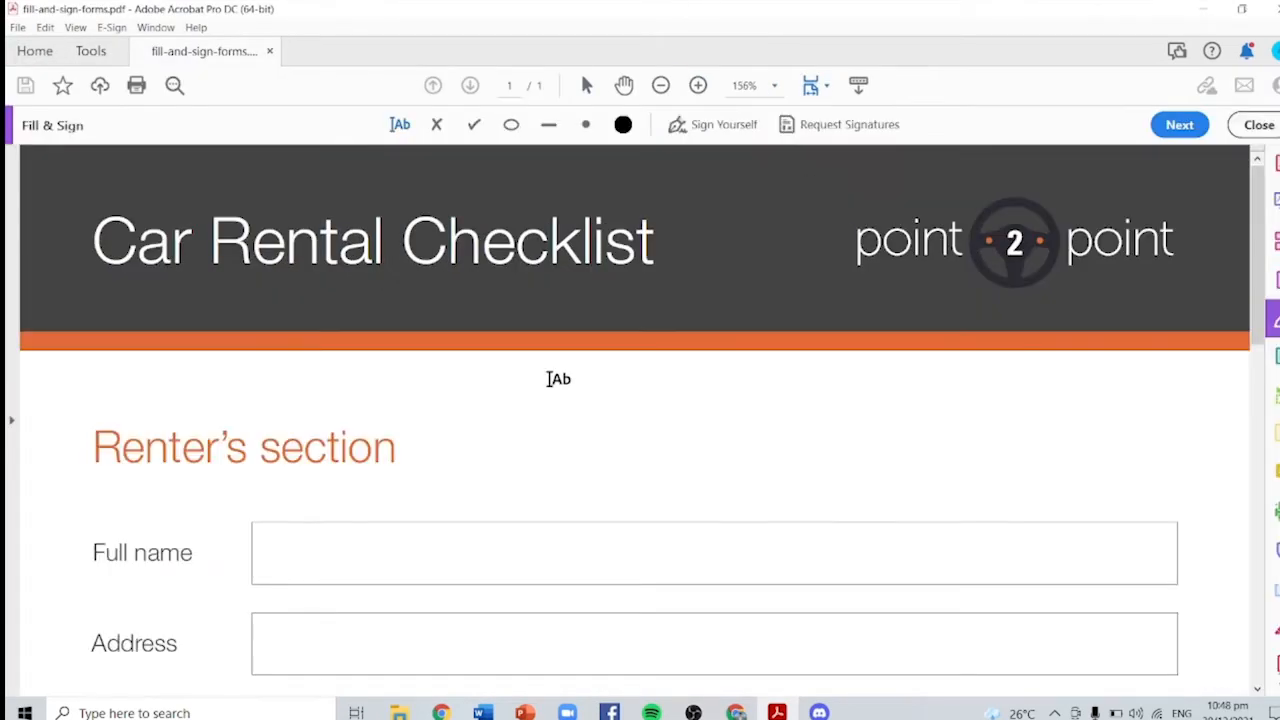
Step: Enter the renter's full name in the Full name field and discard an empty Address box
{"action": "scroll", "coordinate": [551, 377], "scroll_direction": "down", "scroll_amount": 3}
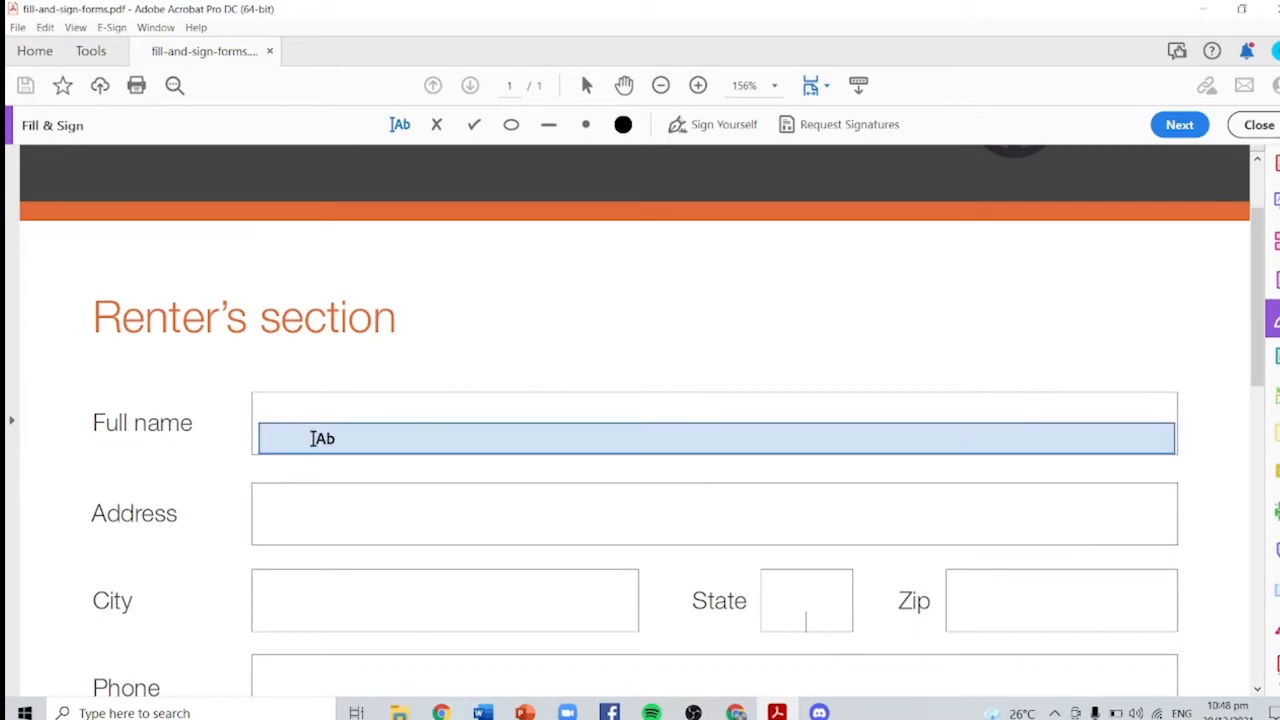
{"action": "left_click", "coordinate": [318, 437]}
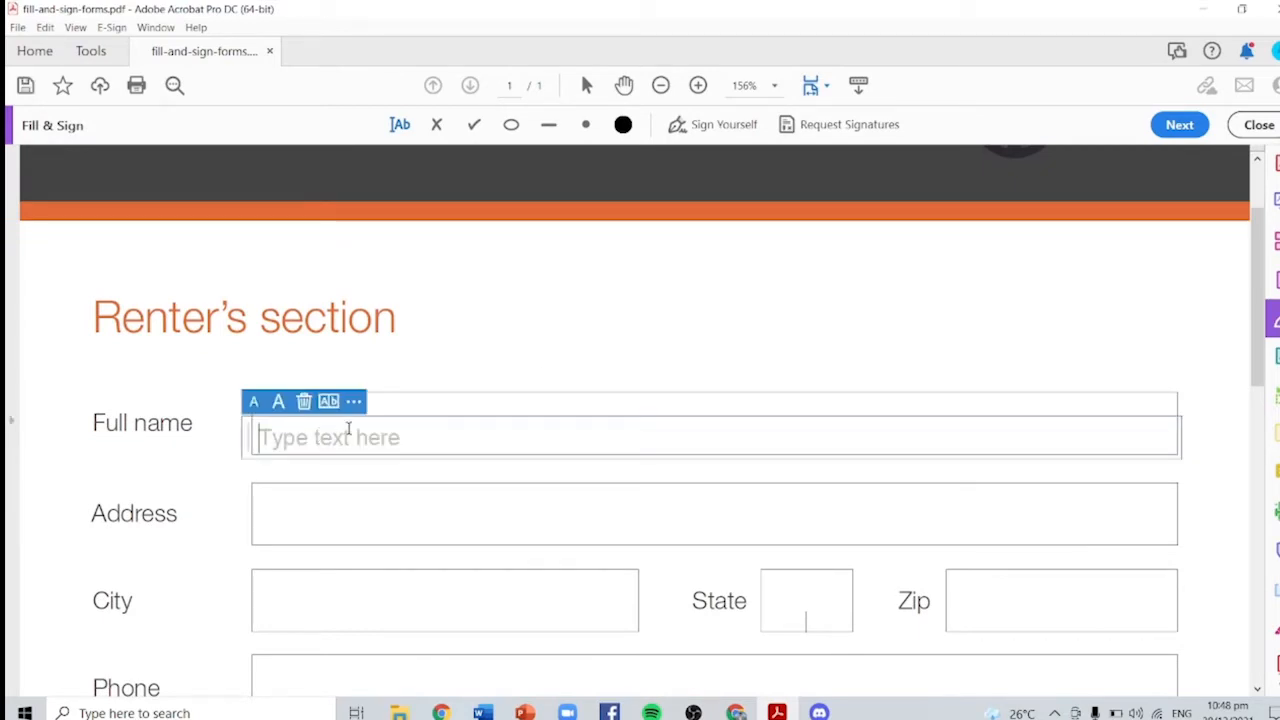
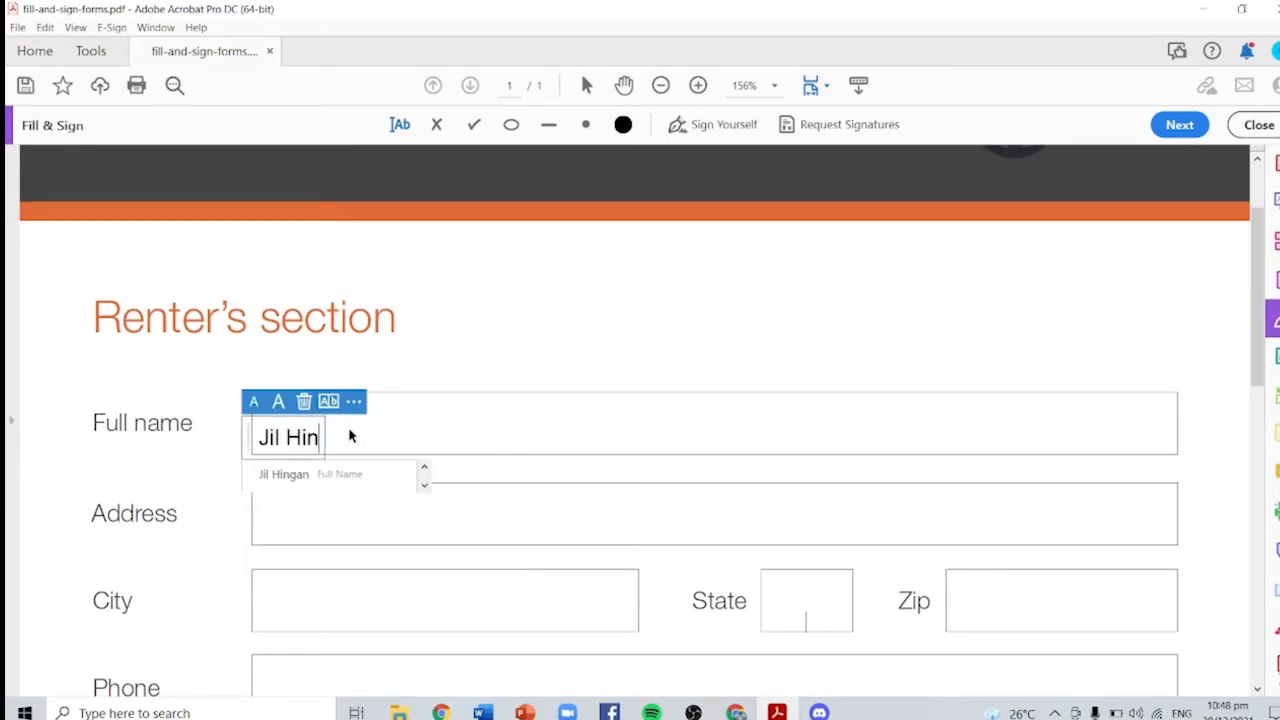
{"action": "left_click", "coordinate": [448, 374]}
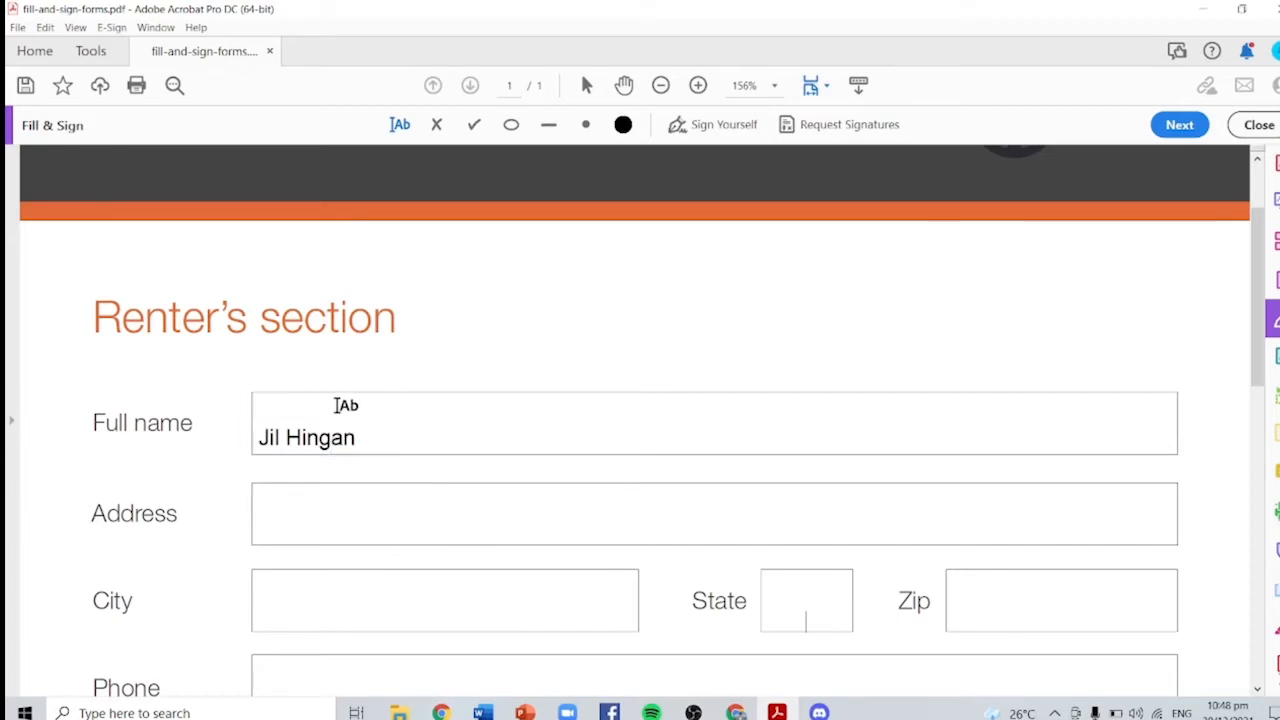
{"action": "left_click", "coordinate": [334, 533]}
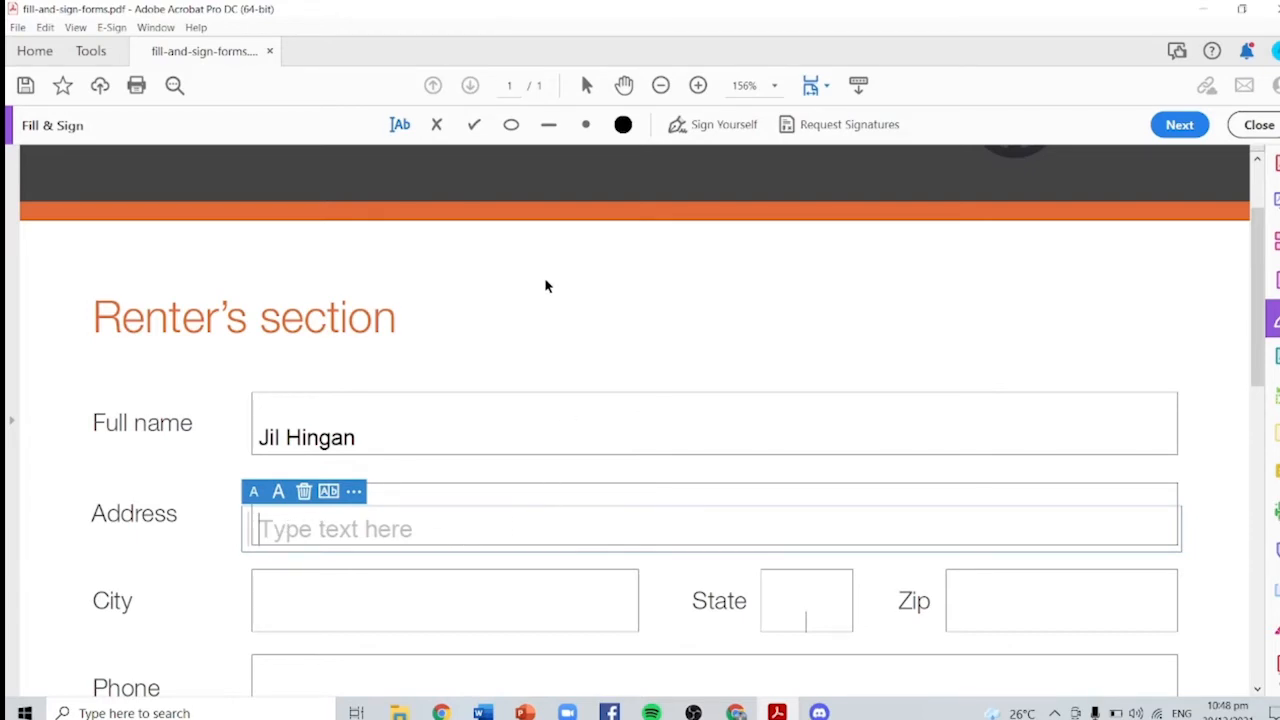
{"action": "left_click", "coordinate": [418, 146]}
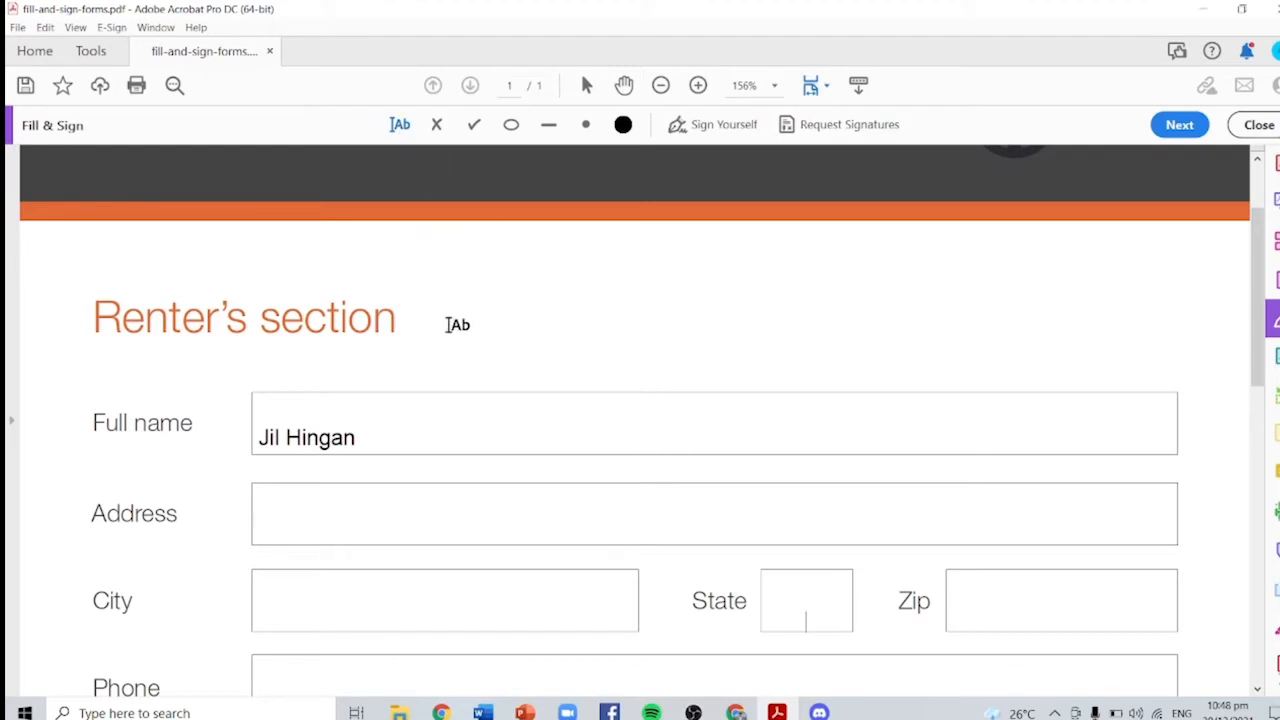
Step: Add a 'Hello' text box beside the Renter's heading and adjust its size up and down
{"action": "left_click", "coordinate": [449, 317]}
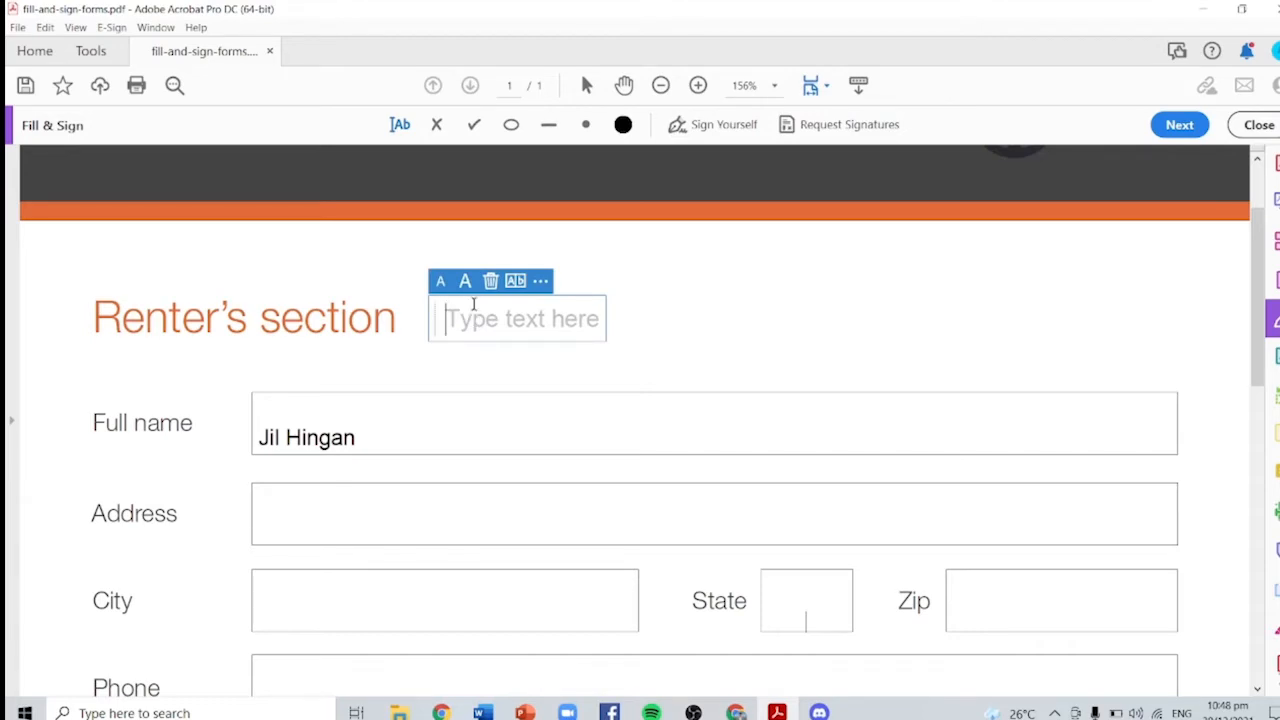
{"action": "type", "text": "Hello"}
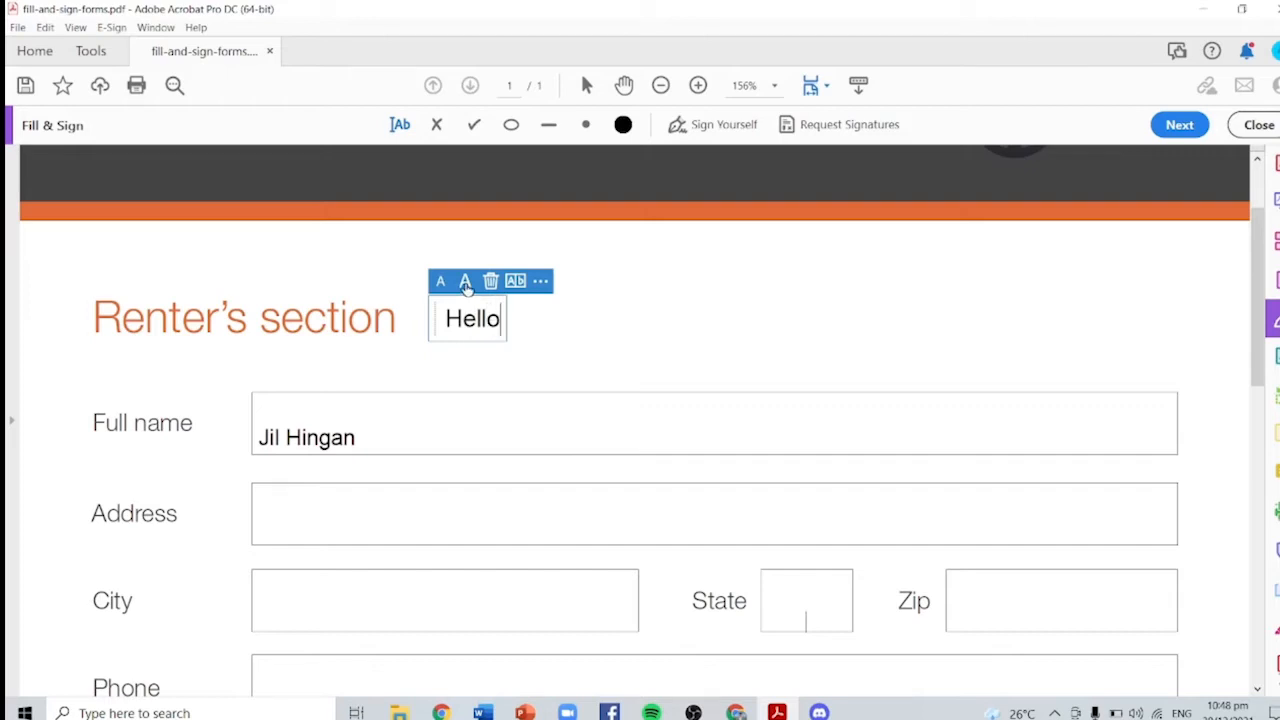
{"action": "left_click", "coordinate": [466, 284]}
{"action": "left_click", "coordinate": [466, 280]}
{"action": "left_click", "coordinate": [465, 277]}
{"action": "left_click", "coordinate": [445, 279]}
{"action": "left_click", "coordinate": [444, 280]}
{"action": "left_click", "coordinate": [442, 280]}
{"action": "left_click", "coordinate": [441, 281]}
{"action": "left_click", "coordinate": [441, 281]}
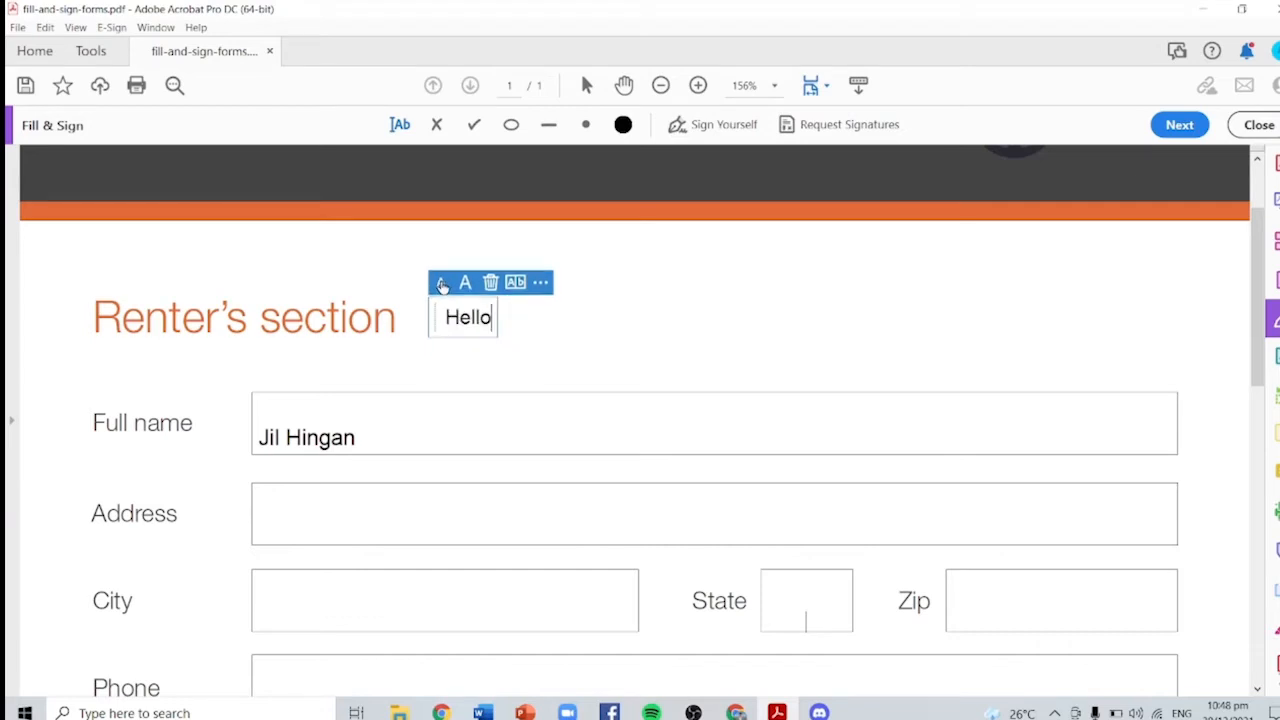
Step: Toggle comb spacing on and off for Hello and nudge the box slightly
{"action": "left_click", "coordinate": [516, 284]}
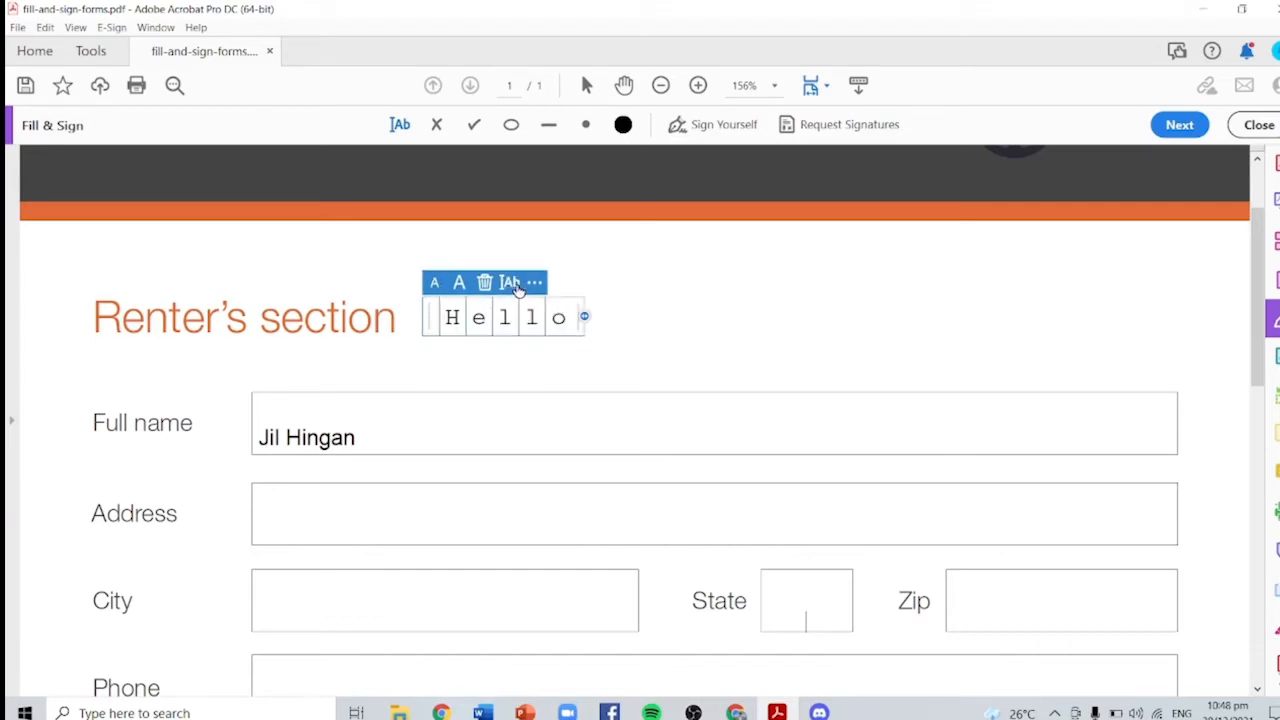
{"action": "left_click", "coordinate": [518, 286]}
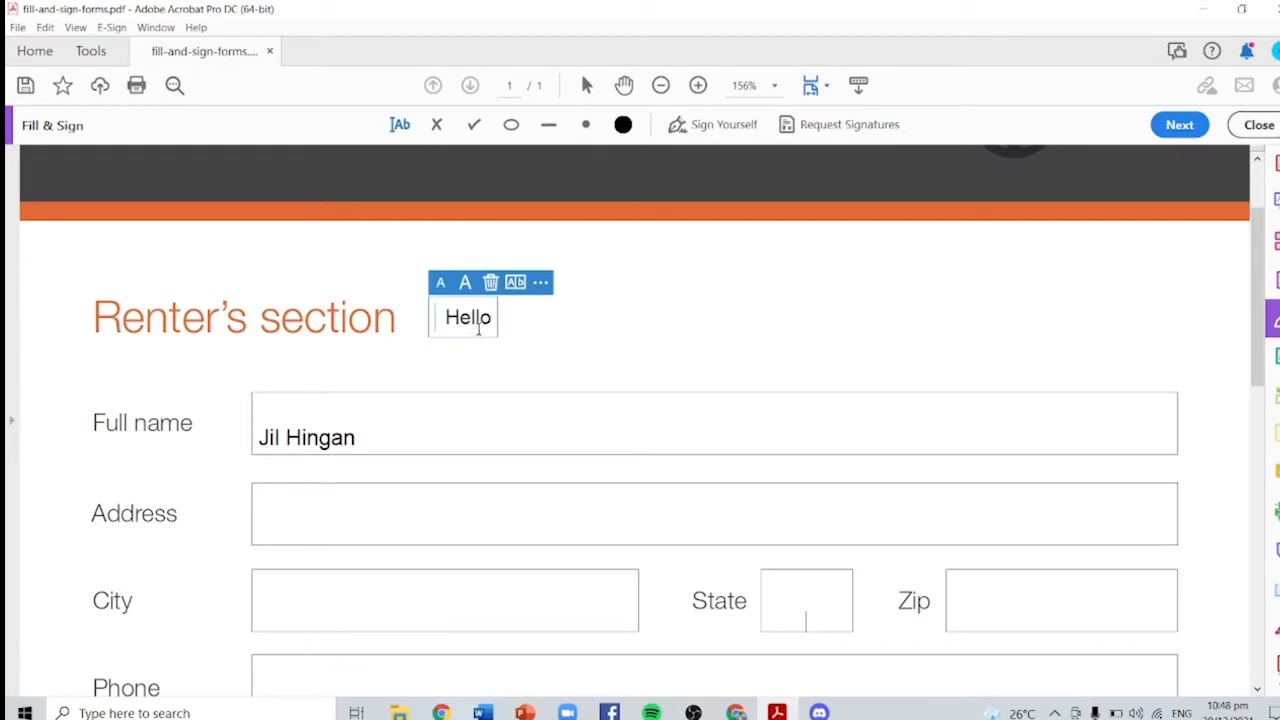
{"action": "mouse_move", "coordinate": [486, 331]}
{"action": "left_mouse_down"}
{"action": "mouse_move", "coordinate": [318, 426]}
{"action": "mouse_move", "coordinate": [486, 369]}
{"action": "mouse_move", "coordinate": [471, 340]}
{"action": "mouse_move", "coordinate": [487, 327]}
{"action": "left_mouse_up"}
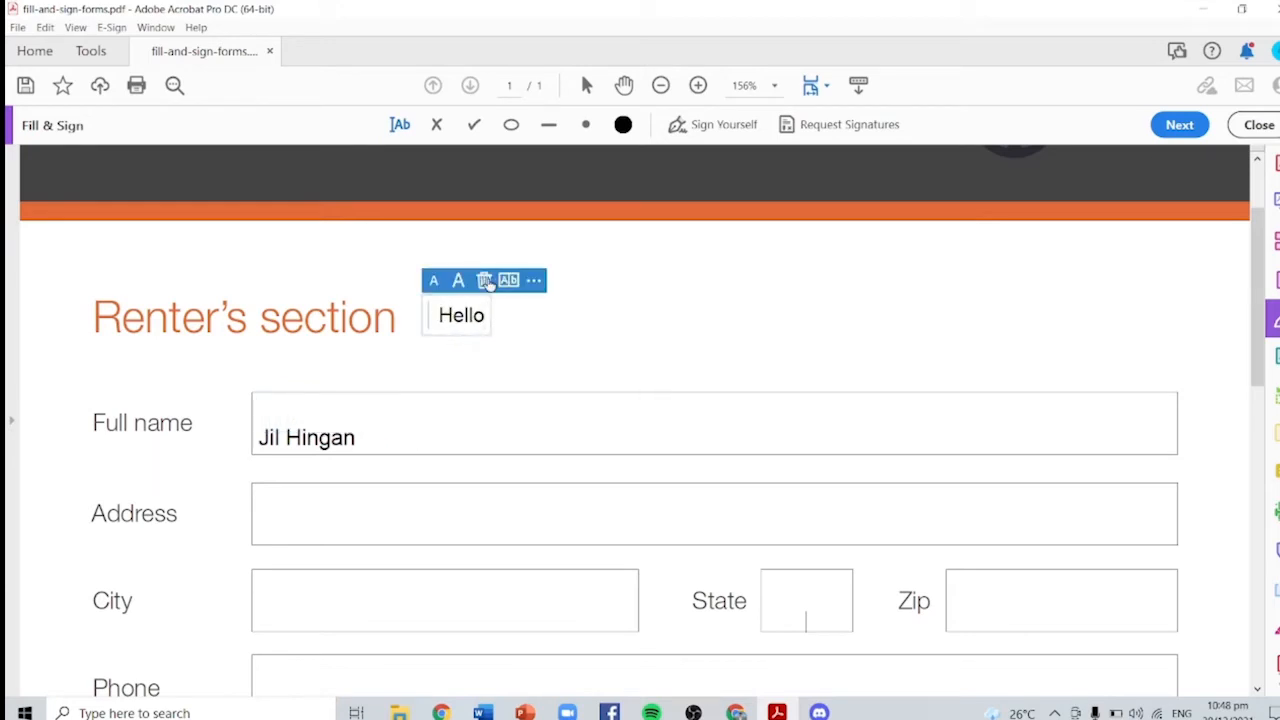
Step: Delete the Hello box, tick the car inspection checkbox, and enlarge the checkmark
{"action": "left_click", "coordinate": [484, 281]}
{"action": "scroll", "coordinate": [517, 491], "scroll_direction": "down", "scroll_amount": 4}
{"action": "scroll", "coordinate": [522, 481], "scroll_direction": "down", "scroll_amount": 5}
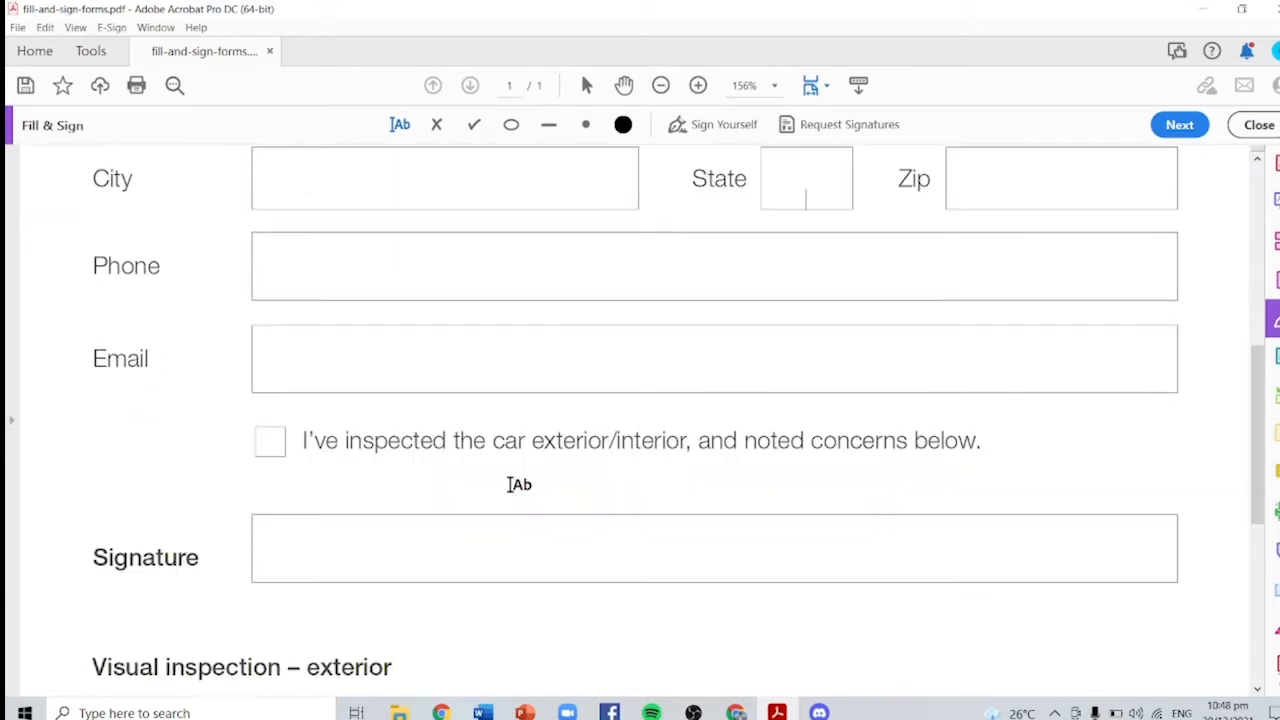
{"action": "left_click", "coordinate": [270, 440]}
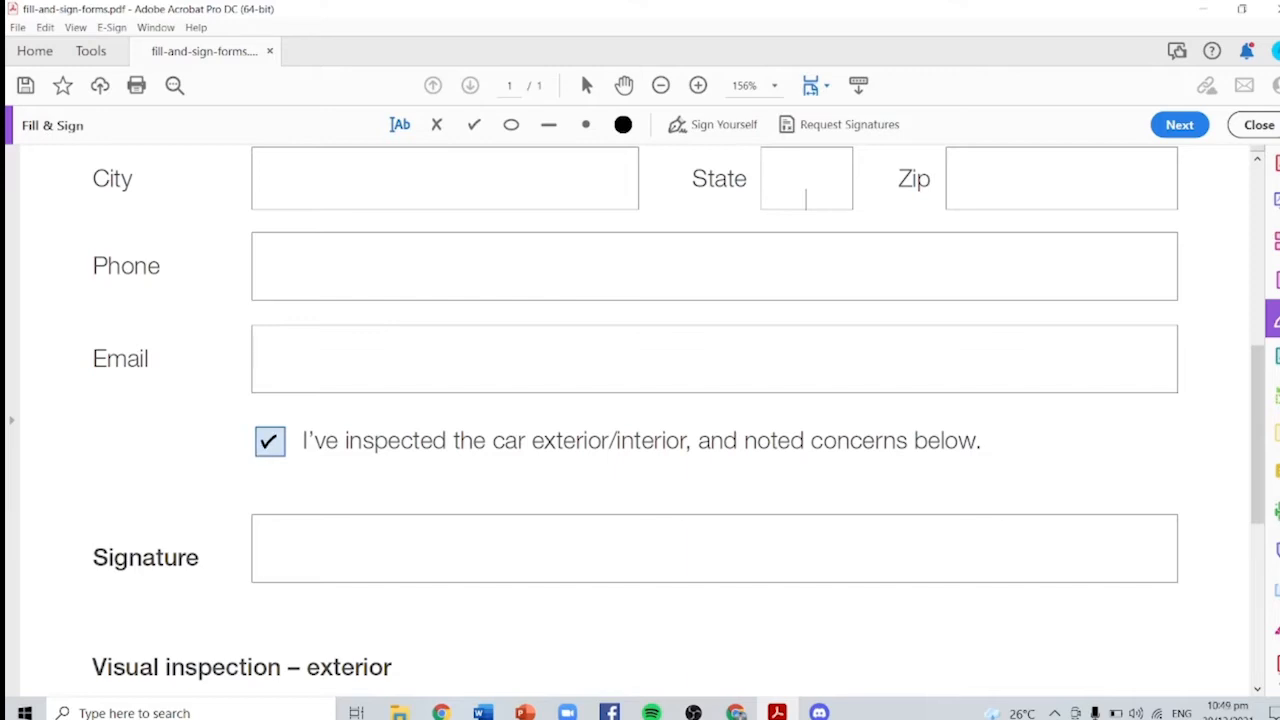
{"action": "left_click", "coordinate": [269, 441]}
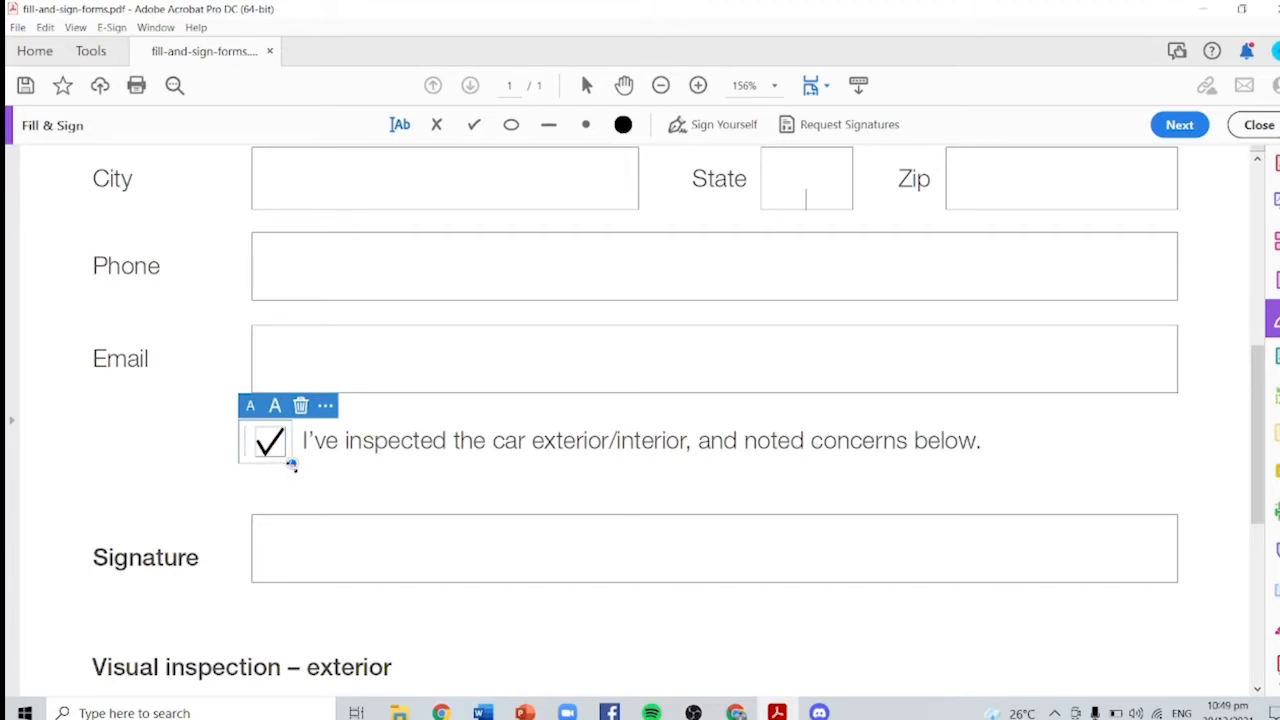
{"action": "mouse_move", "coordinate": [291, 464]}
{"action": "left_mouse_down"}
{"action": "mouse_move", "coordinate": [307, 490]}
{"action": "mouse_move", "coordinate": [312, 463]}
{"action": "left_mouse_up"}
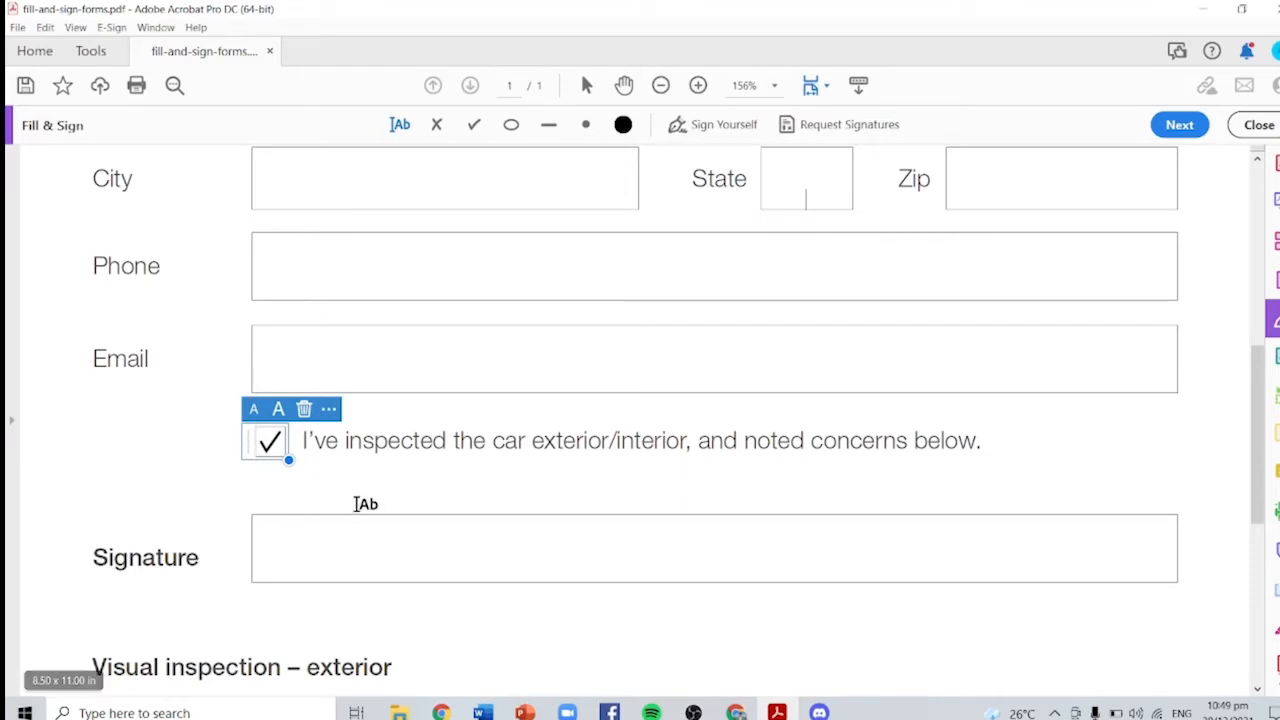
{"action": "left_click", "coordinate": [362, 501]}
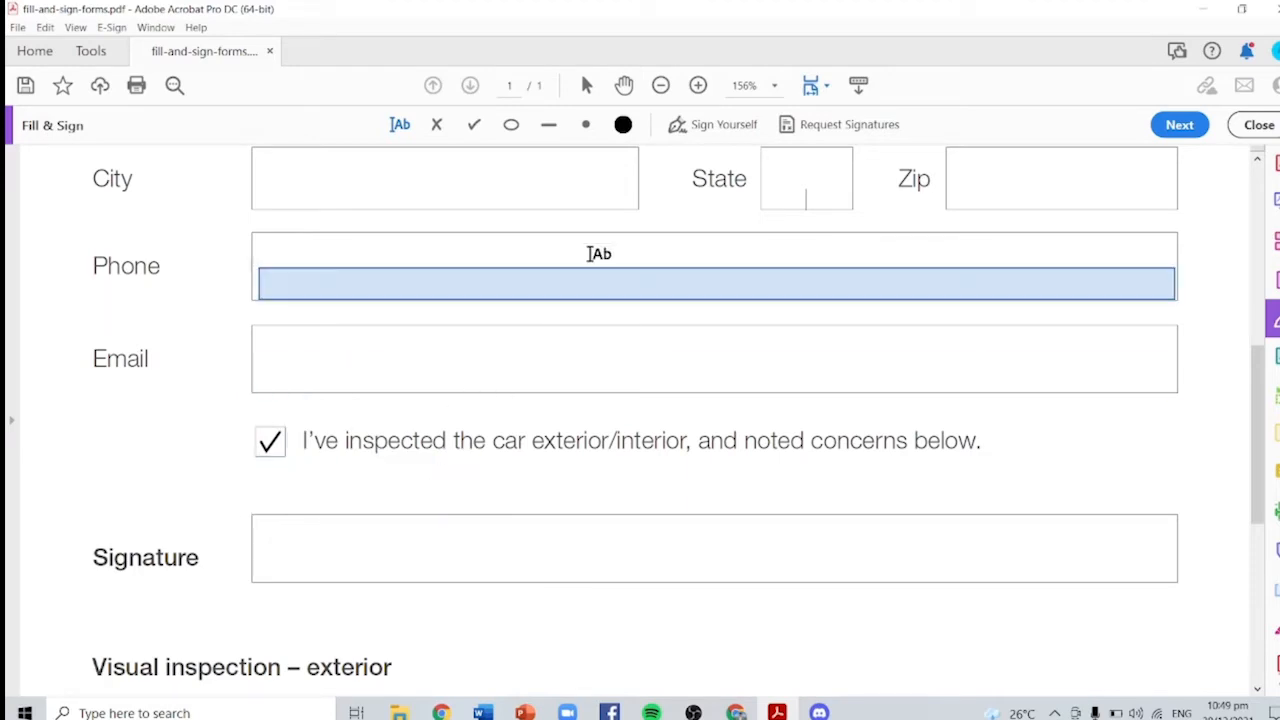
Step: Remove a stray text box from the Signature field and show the saved signatures list
{"action": "left_click", "coordinate": [282, 573]}
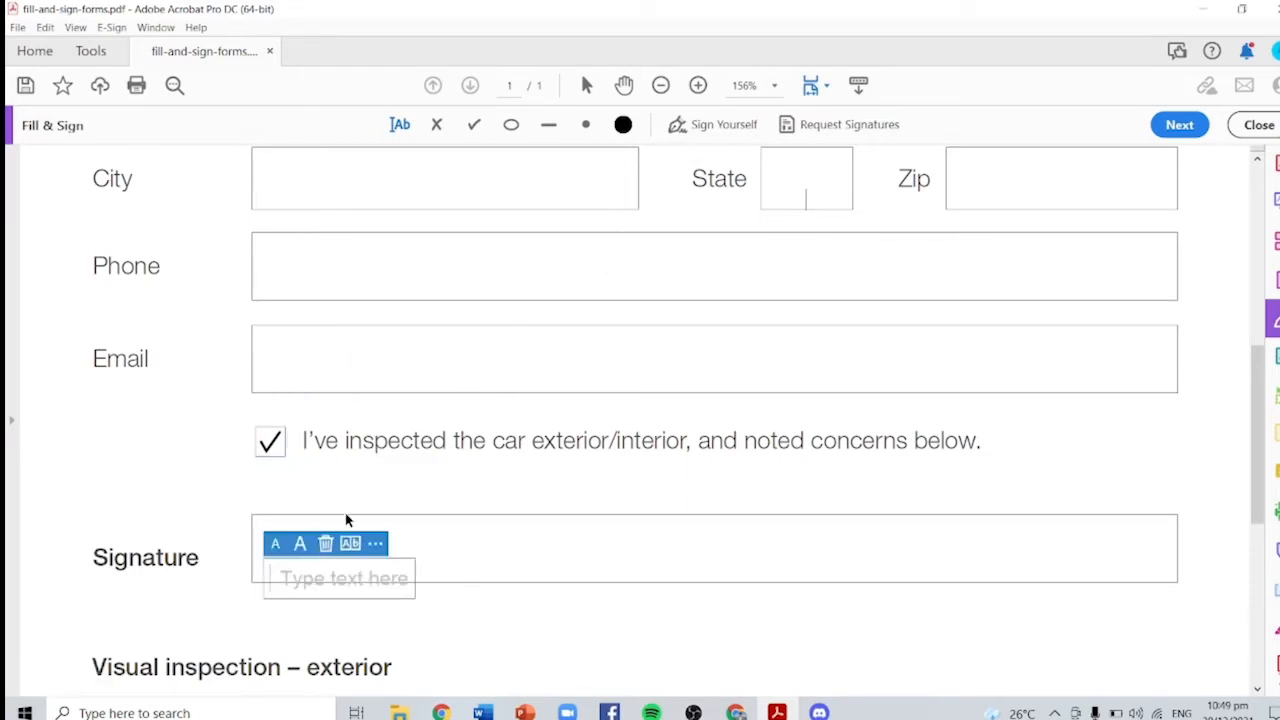
{"action": "left_click", "coordinate": [326, 543]}
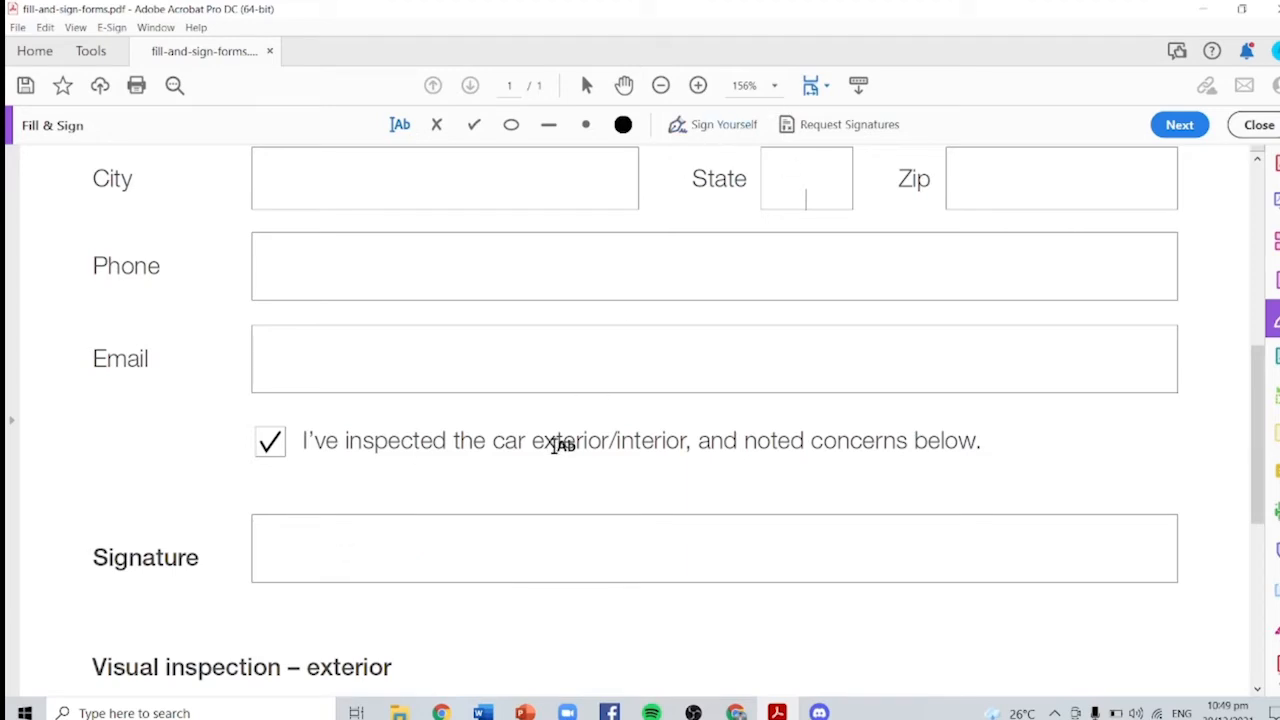
{"action": "left_click", "coordinate": [704, 134]}
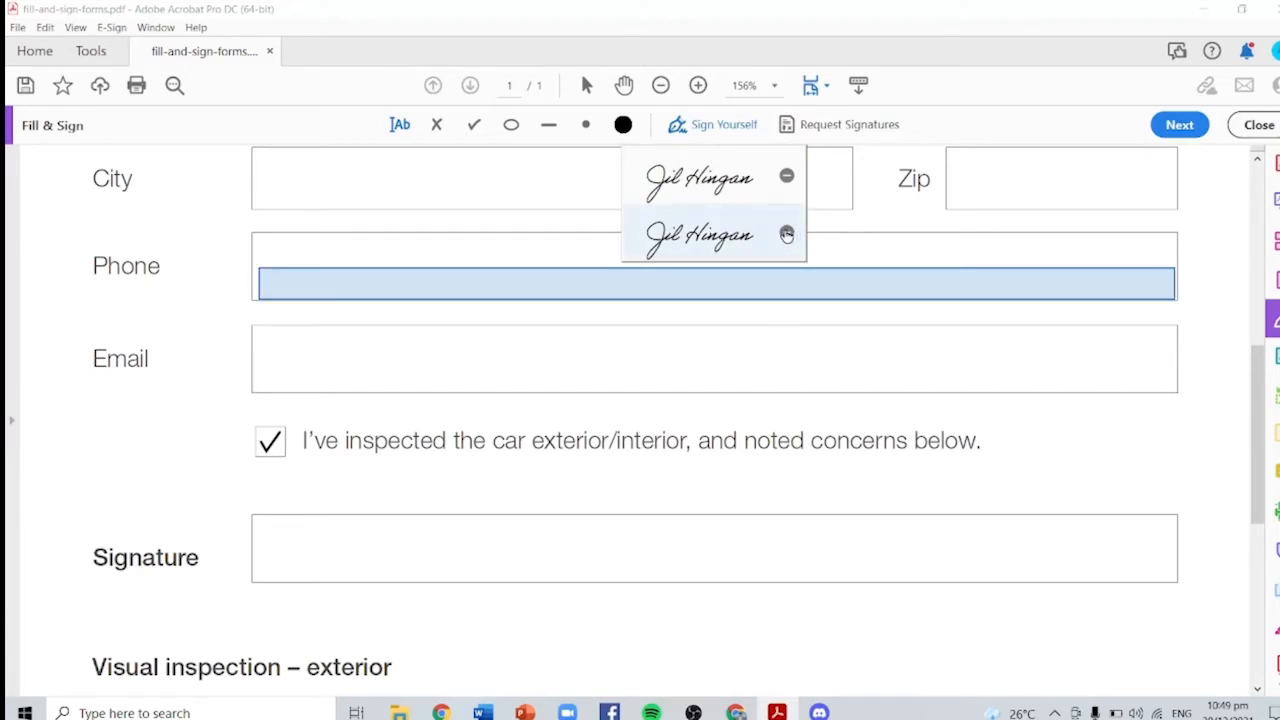
Step: Remove the duplicate saved signature and type the renter's initials
{"action": "left_click", "coordinate": [786, 178]}
{"action": "left_click", "coordinate": [786, 229]}
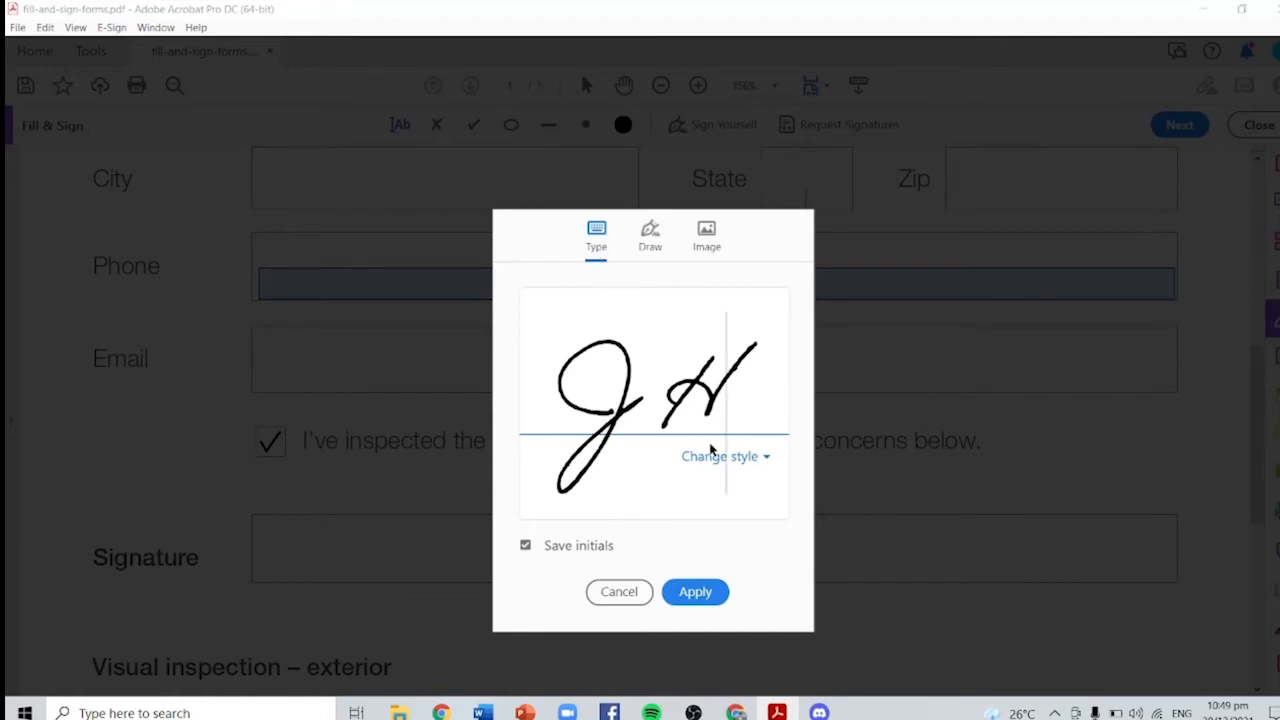
{"action": "key", "text": "BackSpace"}
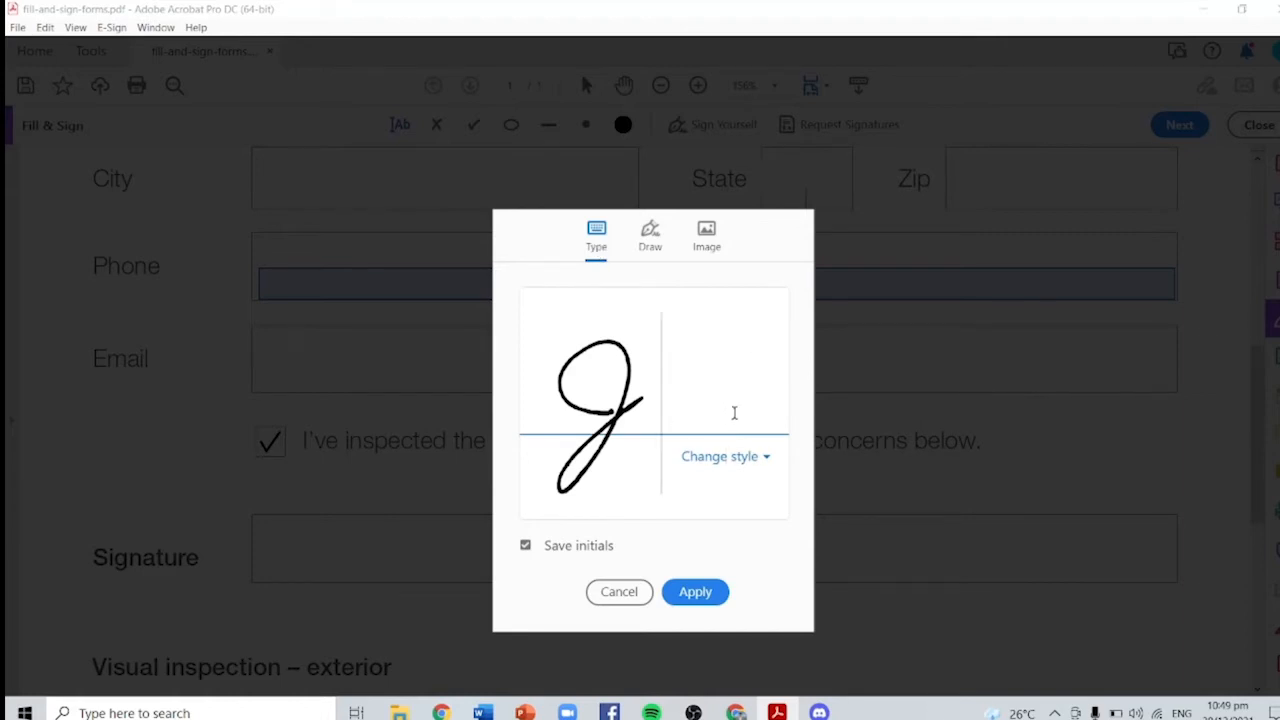
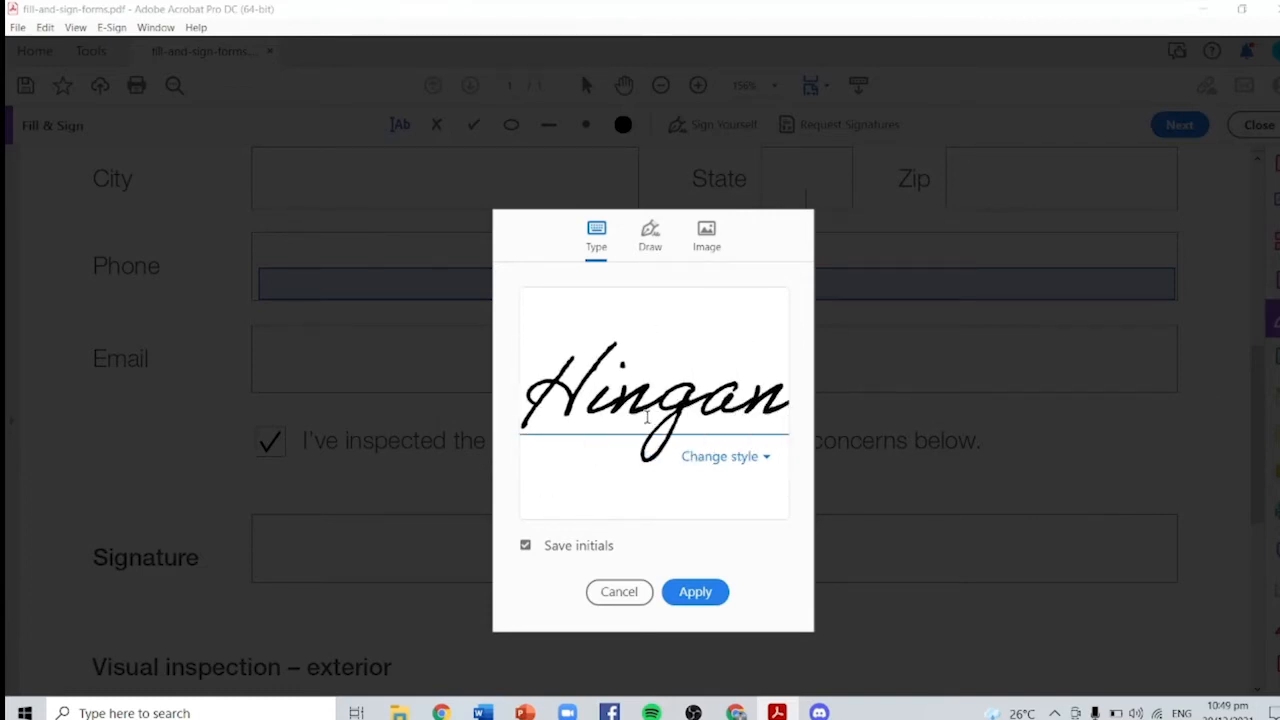
Step: Try drawn and image initials, then save the typed initials instead
{"action": "left_click", "coordinate": [650, 240]}
{"action": "left_click_drag", "start_coordinate": [625, 340], "coordinate": [620, 398]}
{"action": "left_click_drag", "start_coordinate": [650, 346], "coordinate": [634, 398]}
{"action": "mouse_move", "coordinate": [616, 372]}
{"action": "left_mouse_down"}
{"action": "mouse_move", "coordinate": [648, 372]}
{"action": "mouse_move", "coordinate": [676, 414]}
{"action": "left_mouse_up"}
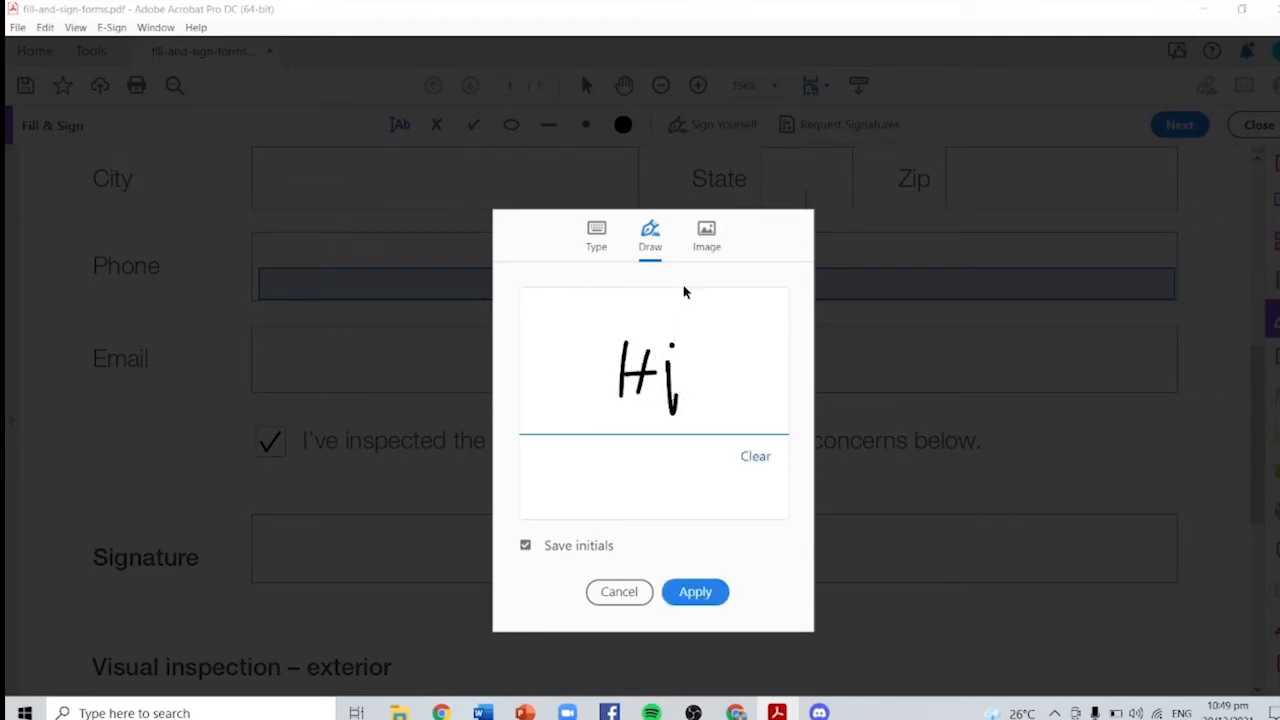
{"action": "left_click", "coordinate": [704, 242]}
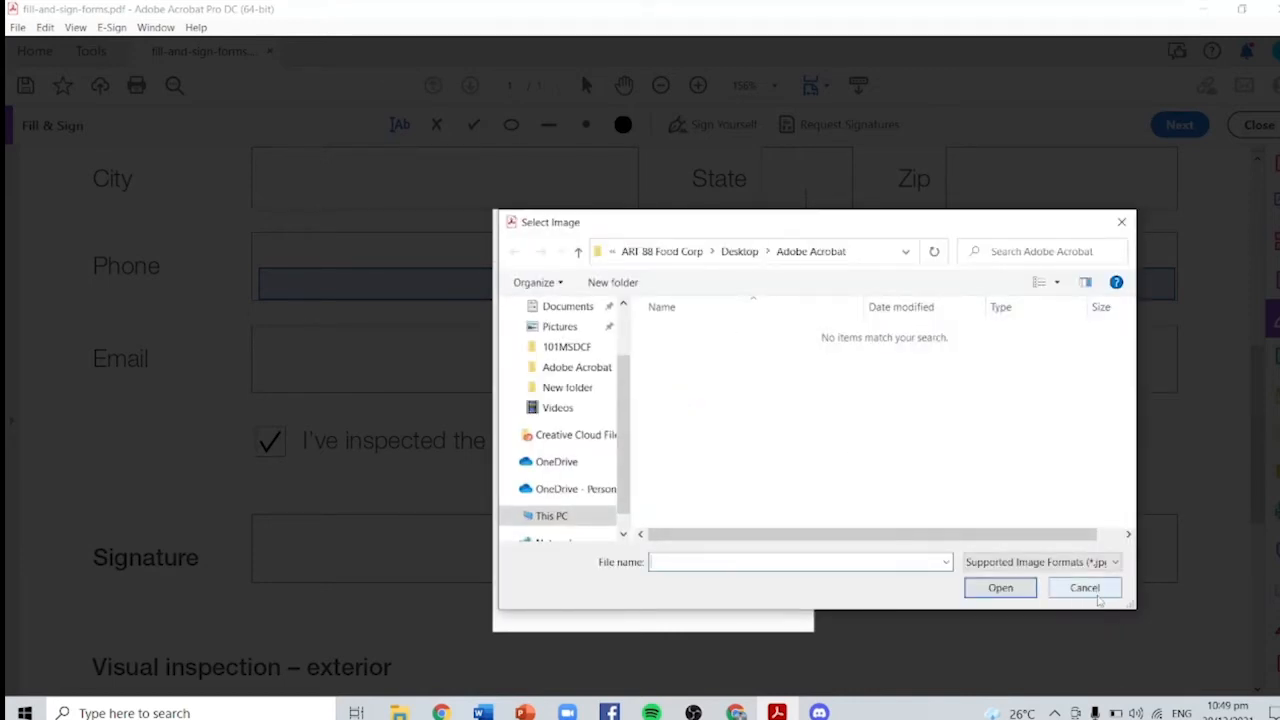
{"action": "left_click", "coordinate": [1085, 588]}
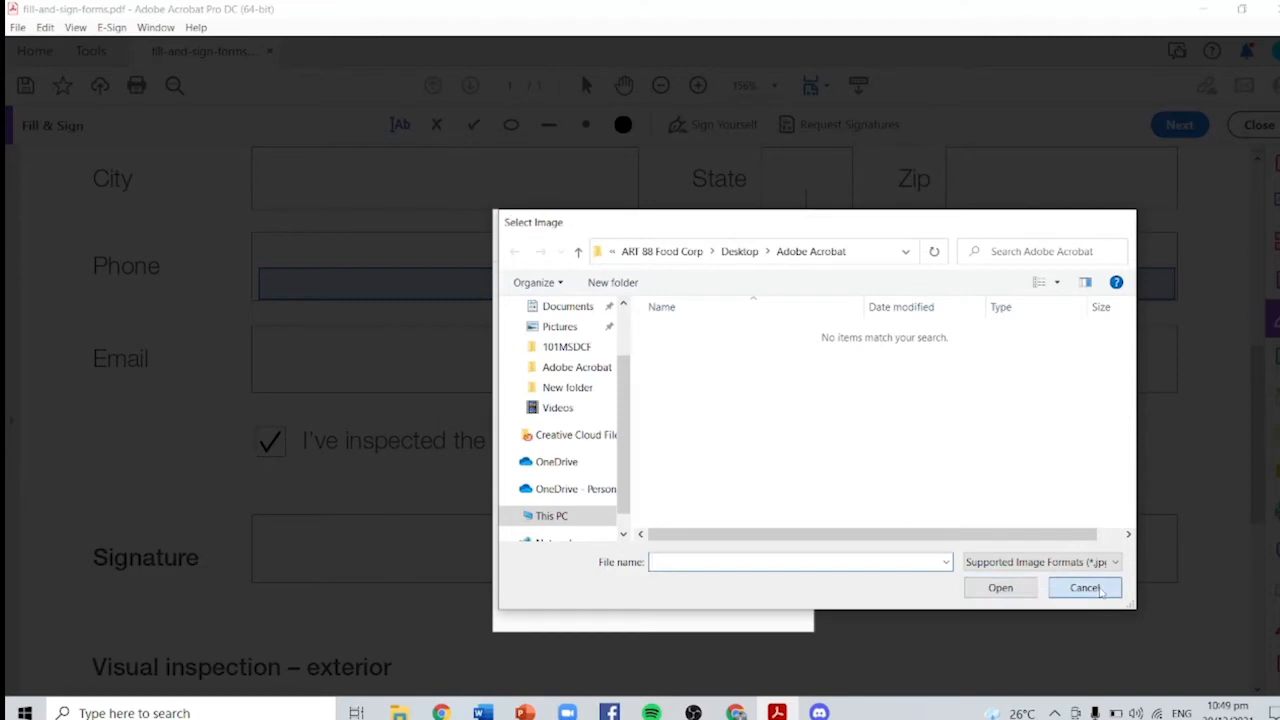
{"action": "left_click", "coordinate": [596, 238]}
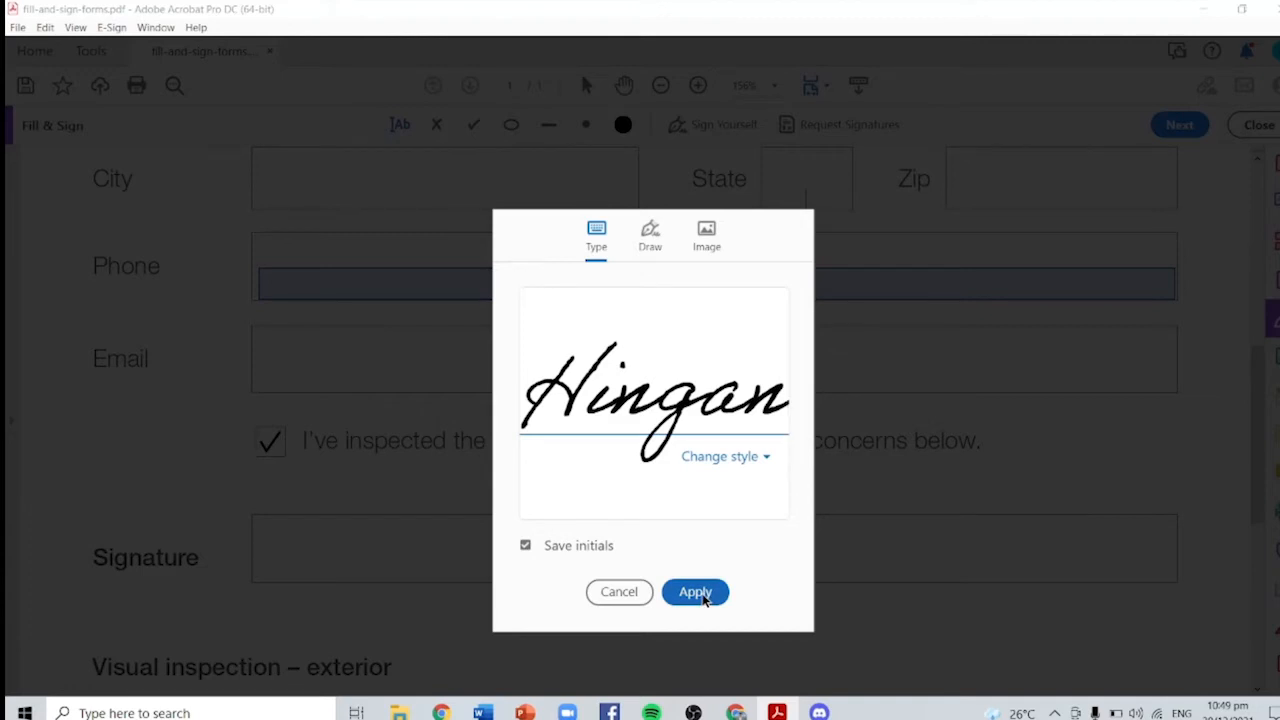
{"action": "left_click", "coordinate": [705, 596]}
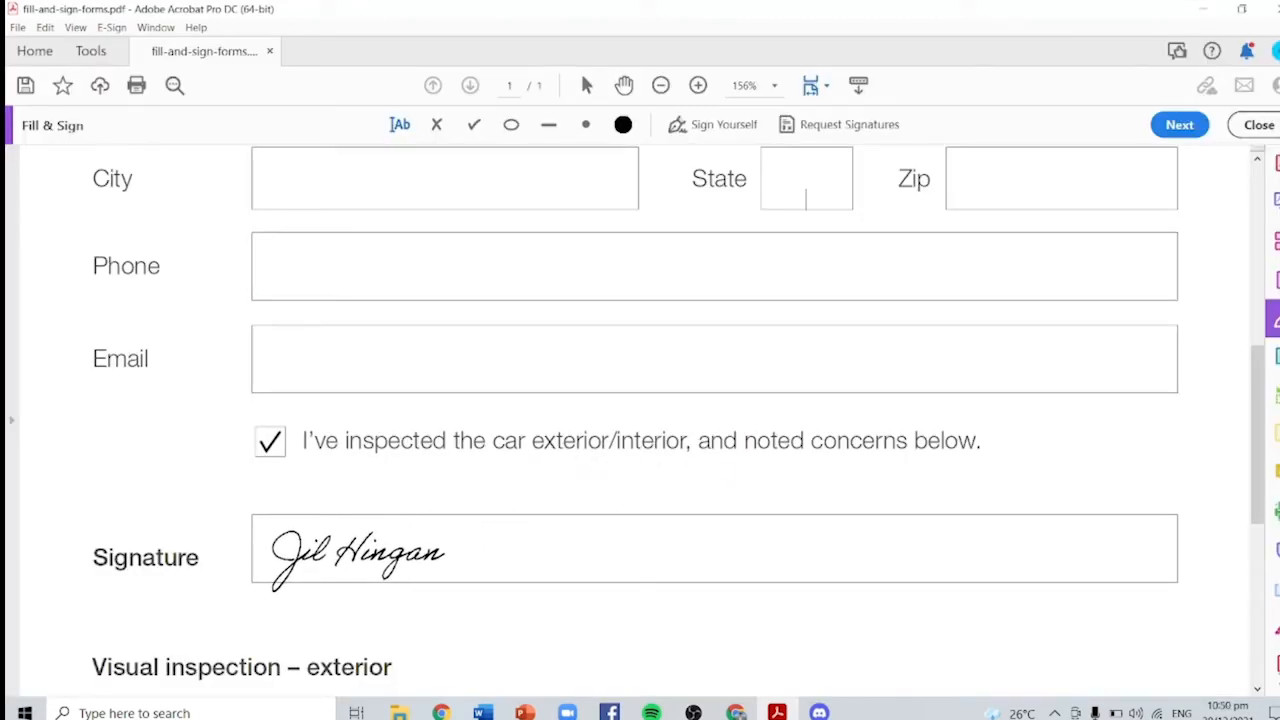
Step: Place the signature on the form and fine-tune its size slightly smaller
{"action": "left_click", "coordinate": [423, 534]}
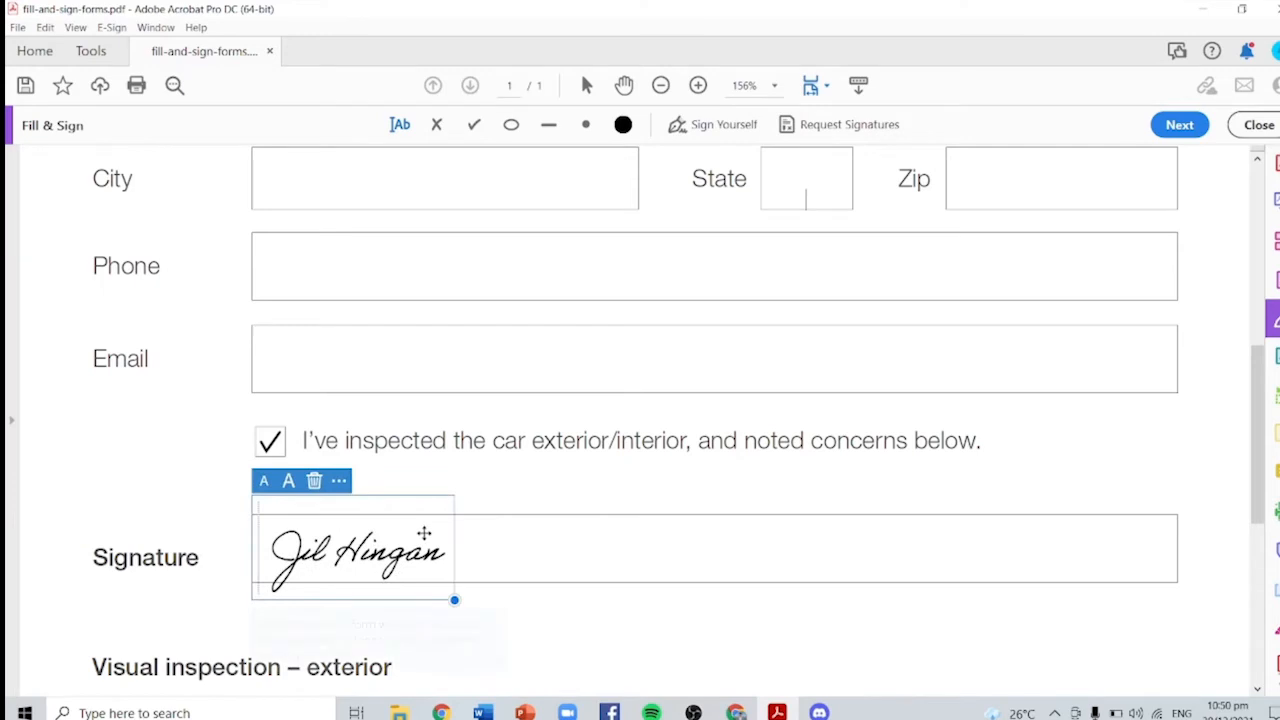
{"action": "left_click", "coordinate": [288, 482]}
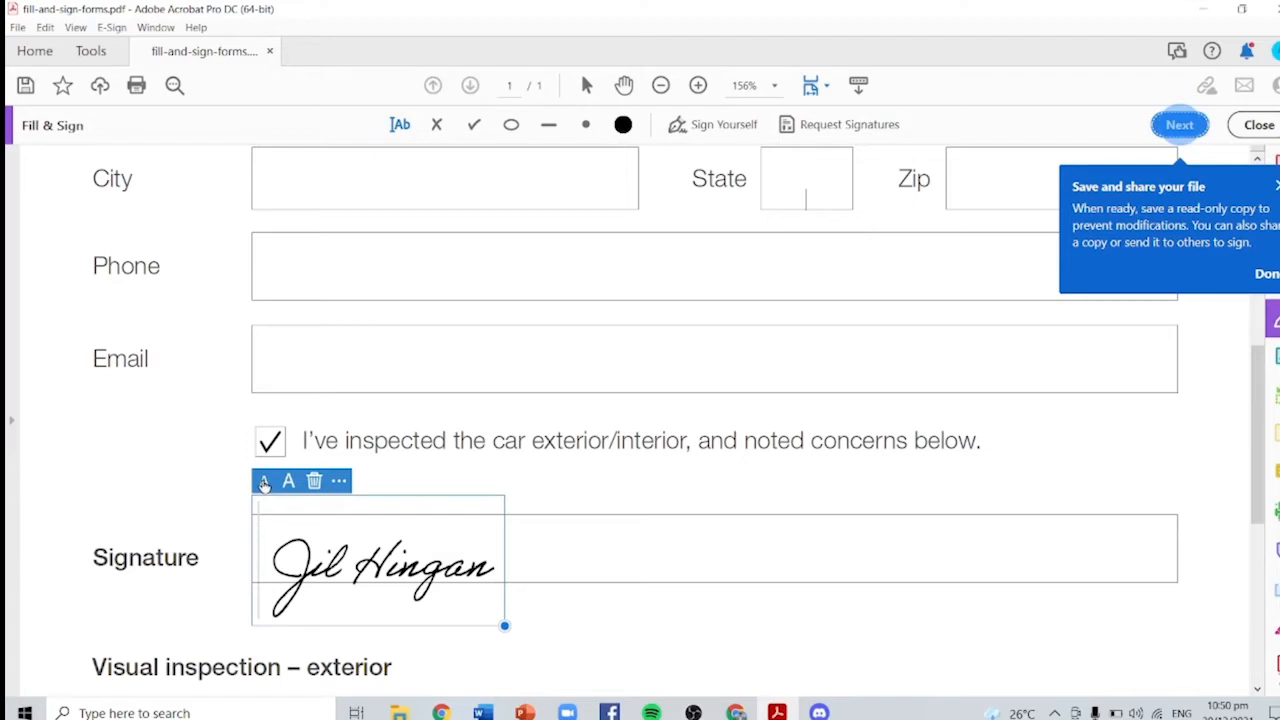
{"action": "left_click", "coordinate": [264, 482]}
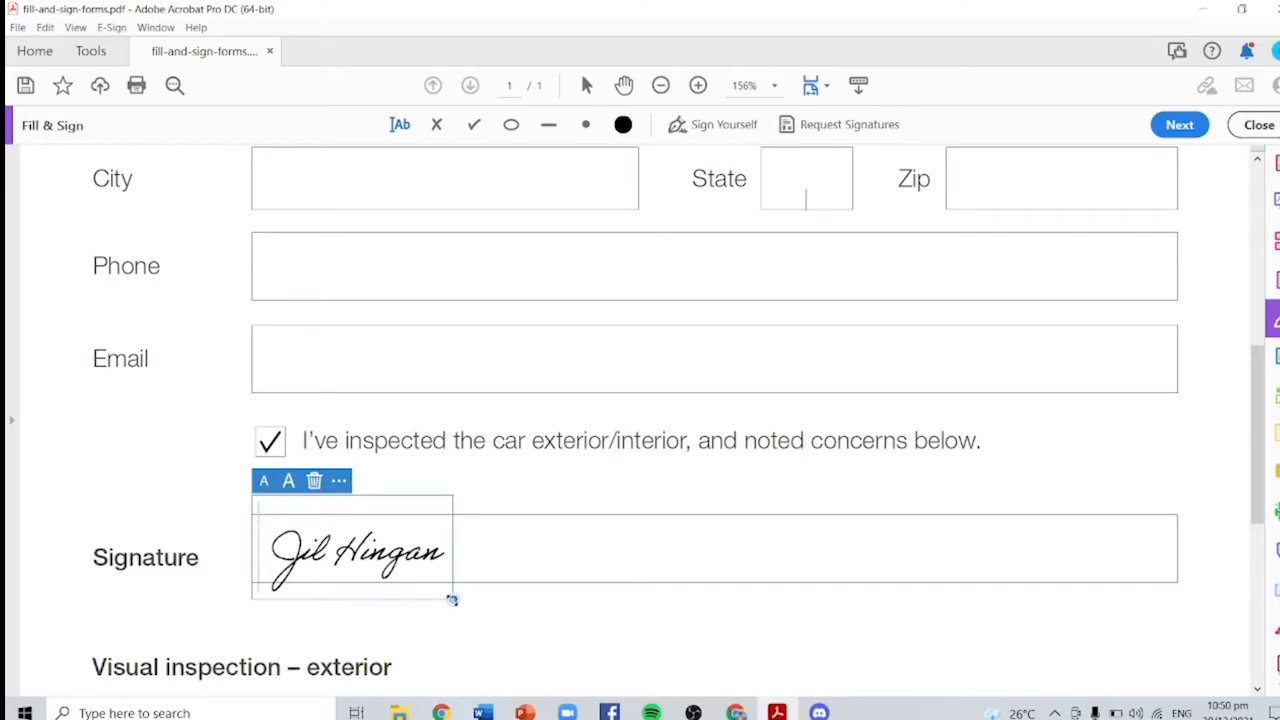
{"action": "mouse_move", "coordinate": [452, 599]}
{"action": "left_mouse_down"}
{"action": "mouse_move", "coordinate": [436, 580]}
{"action": "mouse_move", "coordinate": [439, 590]}
{"action": "left_mouse_up"}
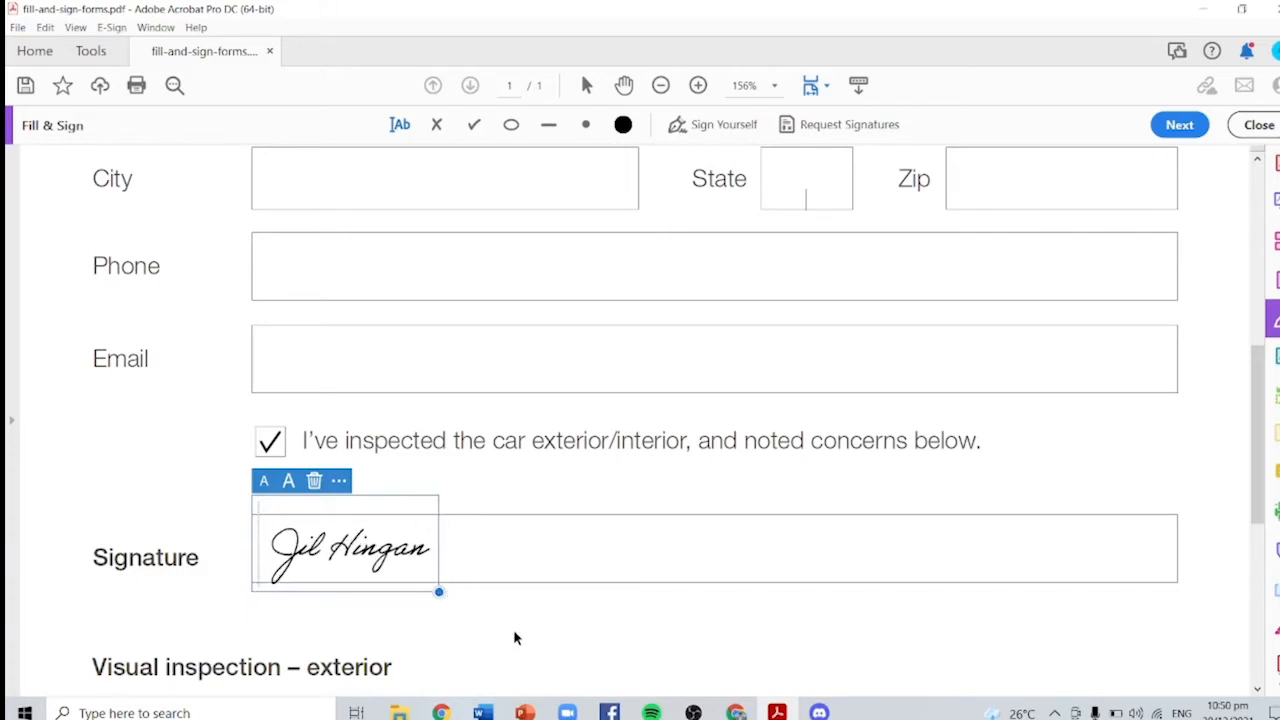
Step: Move the signature into the Signature field and proceed to the finishing options
{"action": "mouse_move", "coordinate": [361, 552]}
{"action": "left_mouse_down"}
{"action": "mouse_move", "coordinate": [414, 477]}
{"action": "mouse_move", "coordinate": [408, 262]}
{"action": "left_mouse_up"}
{"action": "scroll", "coordinate": [523, 440], "scroll_direction": "up", "scroll_amount": 5}
{"action": "mouse_move", "coordinate": [393, 588]}
{"action": "left_mouse_down"}
{"action": "mouse_move", "coordinate": [331, 326]}
{"action": "mouse_move", "coordinate": [313, 321]}
{"action": "left_mouse_up"}
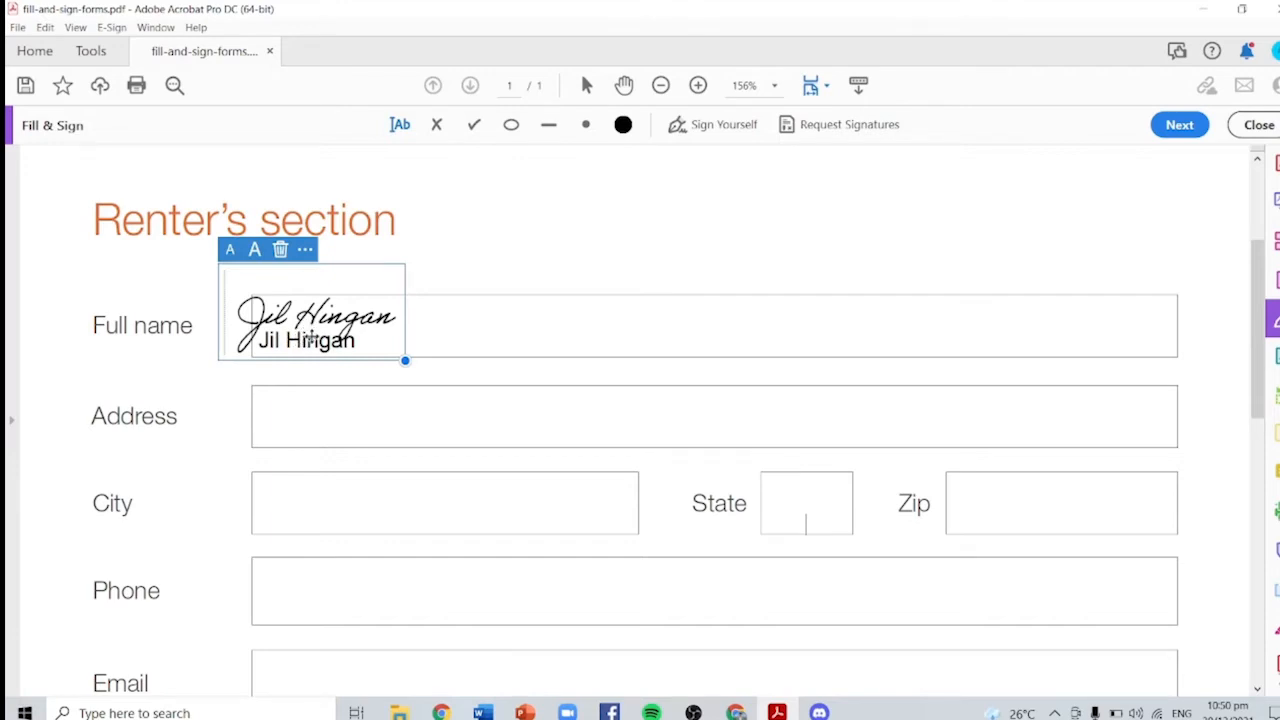
{"action": "mouse_move", "coordinate": [315, 320]}
{"action": "left_mouse_down"}
{"action": "mouse_move", "coordinate": [326, 320]}
{"action": "mouse_move", "coordinate": [311, 320]}
{"action": "left_mouse_up"}
{"action": "mouse_move", "coordinate": [279, 272]}
{"action": "left_mouse_down"}
{"action": "mouse_move", "coordinate": [344, 483]}
{"action": "mouse_move", "coordinate": [319, 615]}
{"action": "mouse_move", "coordinate": [349, 533]}
{"action": "left_mouse_up"}
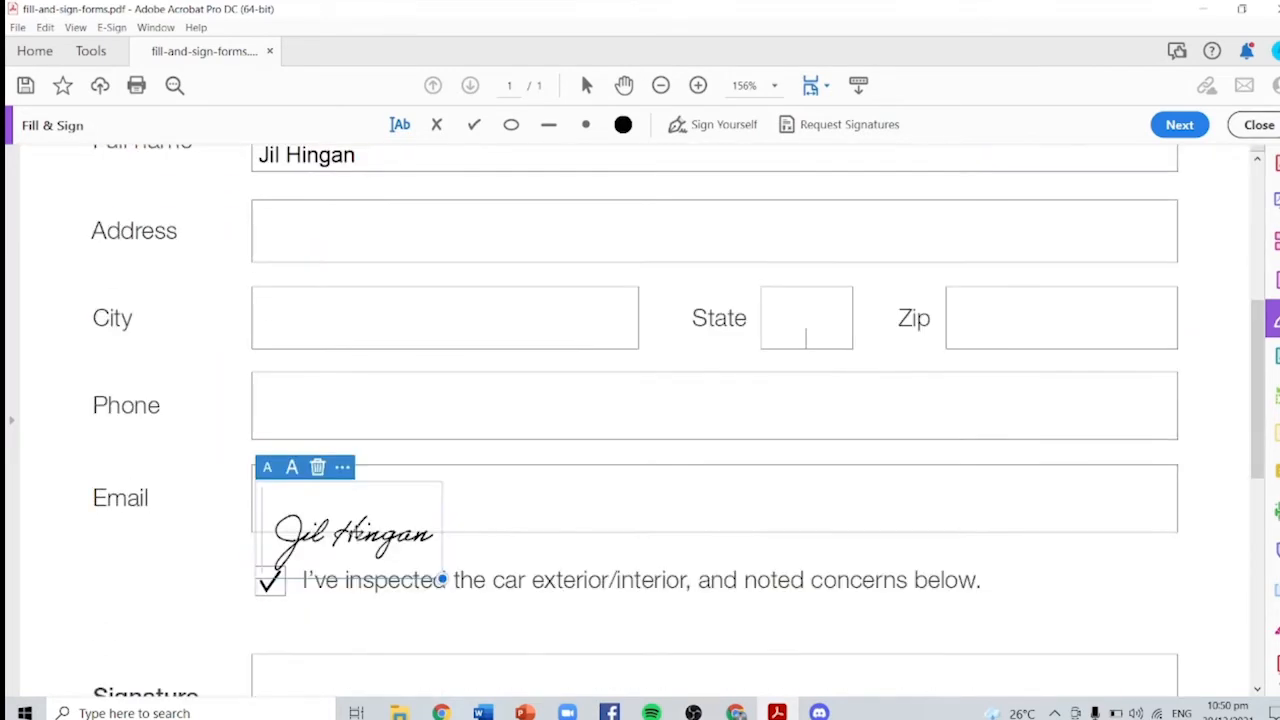
{"action": "scroll", "coordinate": [358, 530], "scroll_direction": "down", "scroll_amount": 2}
{"action": "mouse_move", "coordinate": [360, 438]}
{"action": "left_mouse_down"}
{"action": "mouse_move", "coordinate": [358, 588]}
{"action": "mouse_move", "coordinate": [385, 584]}
{"action": "left_mouse_up"}
{"action": "left_click", "coordinate": [578, 556]}
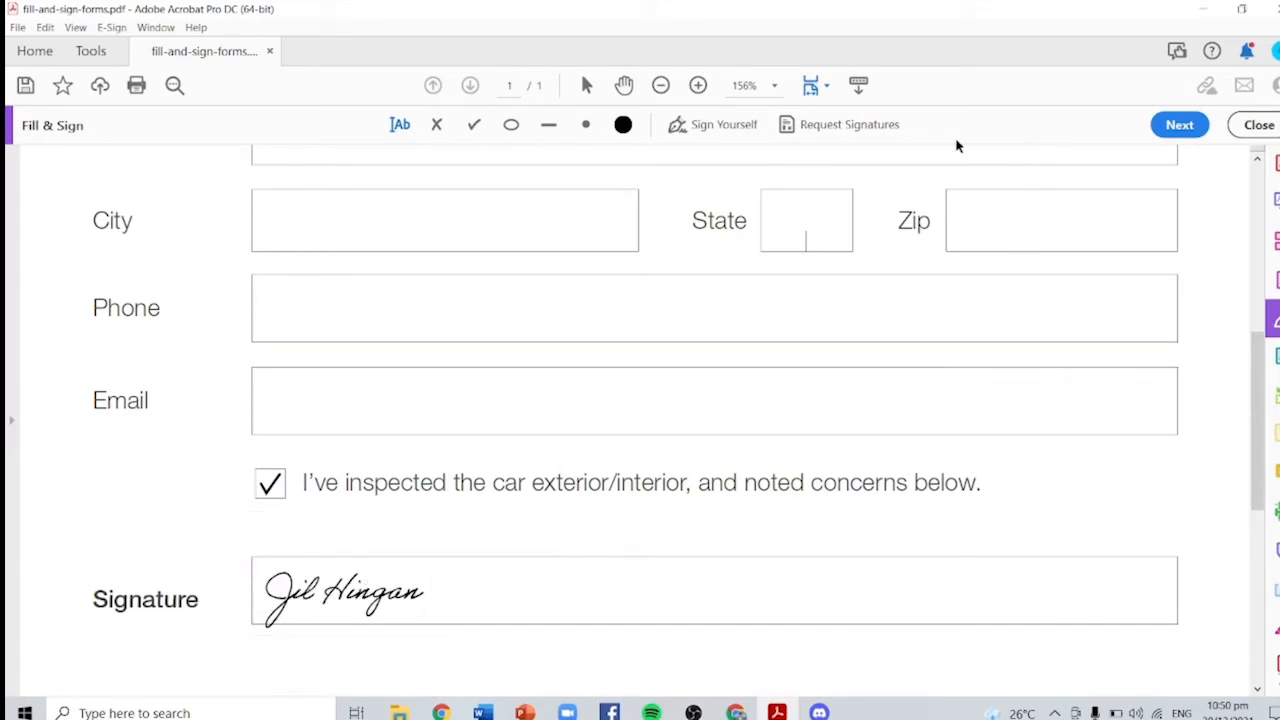
{"action": "left_click", "coordinate": [1180, 124]}
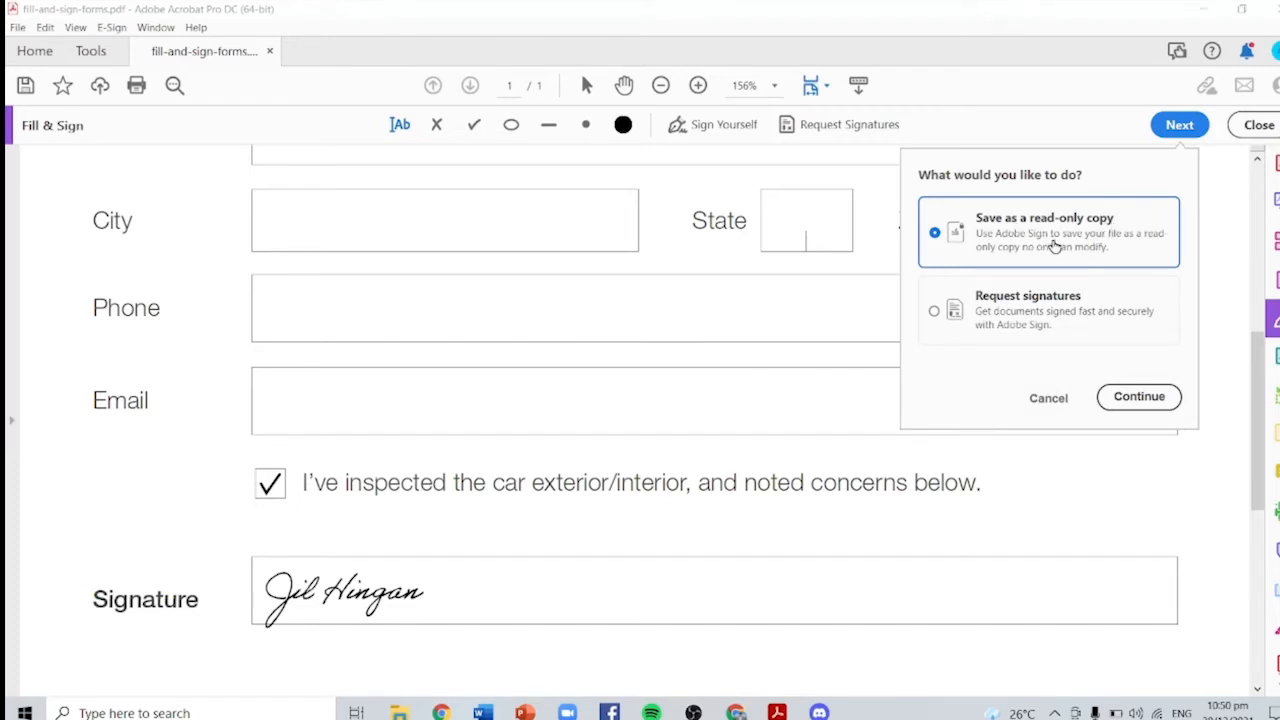
Step: Continue with 'Save as a read-only copy' to produce the certified secured form
{"action": "left_click", "coordinate": [1155, 400]}
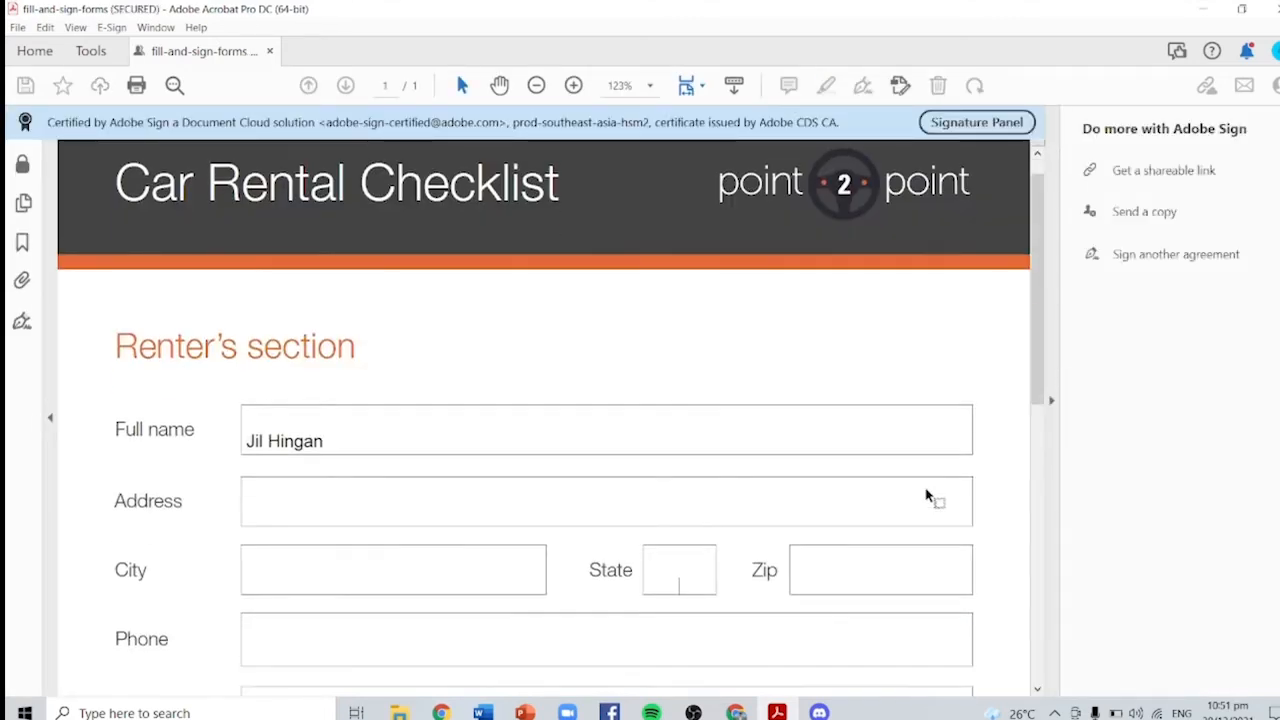
Step: Open Send a copy for the signed form, then close that dialog without sending
{"action": "scroll", "coordinate": [928, 481], "scroll_direction": "down", "scroll_amount": 2}
{"action": "scroll", "coordinate": [951, 491], "scroll_direction": "up", "scroll_amount": 3}
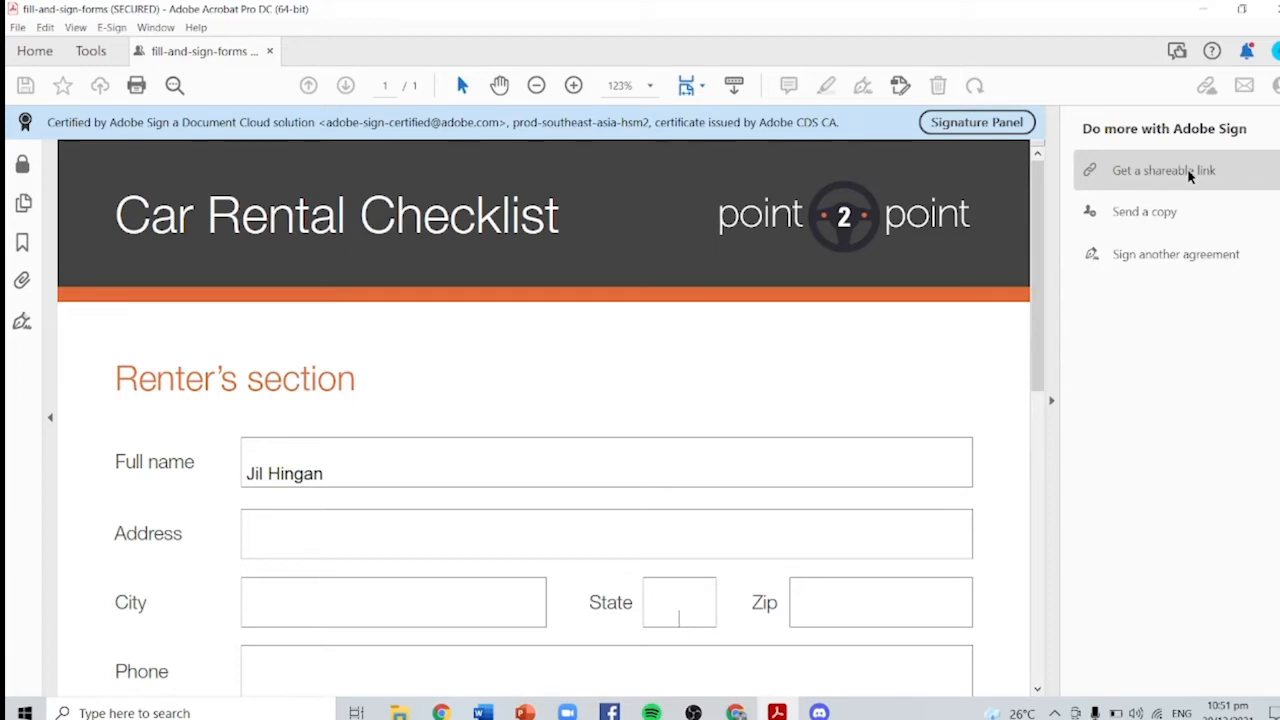
{"action": "left_click", "coordinate": [1180, 222]}
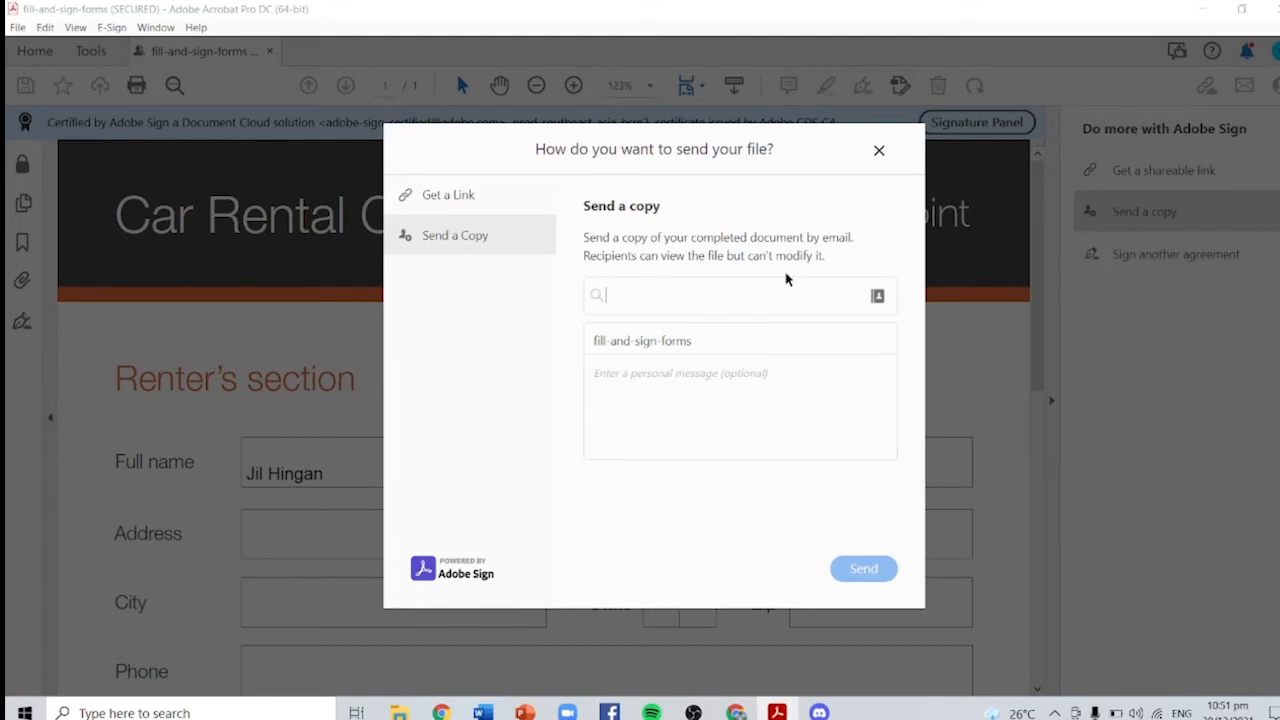
{"action": "left_click", "coordinate": [879, 152]}
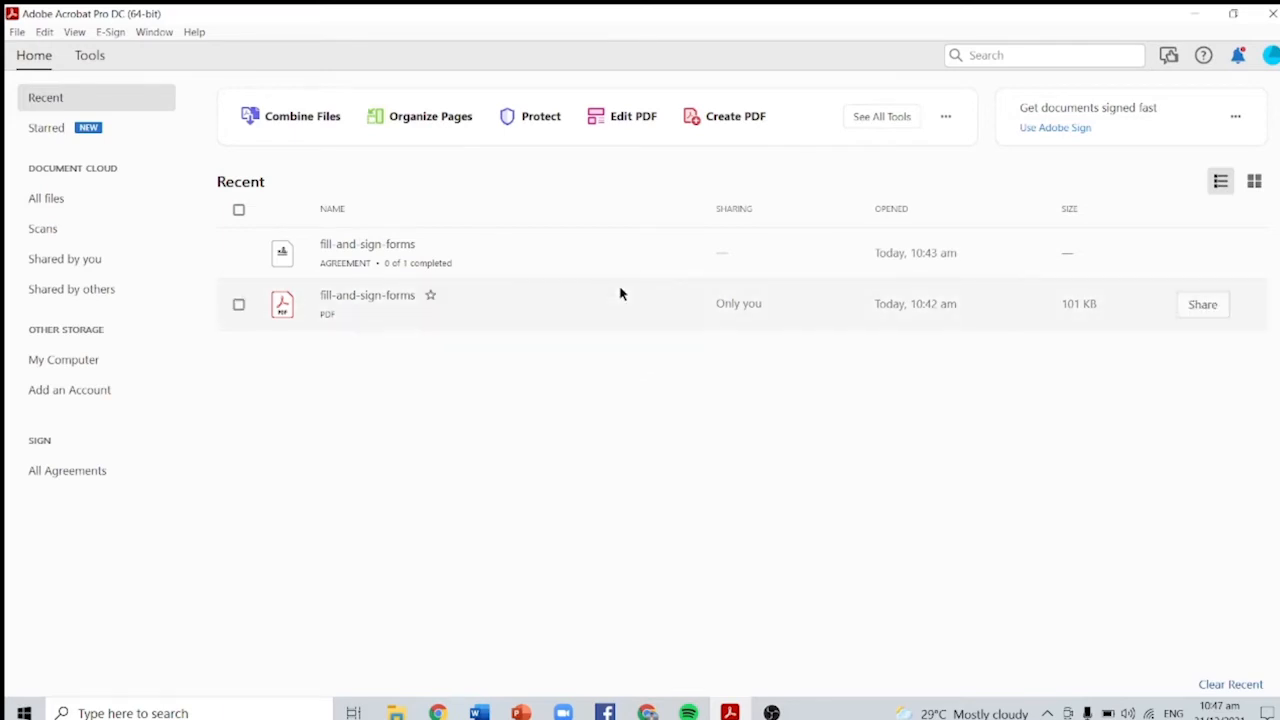
Step: Open fill-and-sign-forms.pdf in the Fill & Sign tool
{"action": "left_click", "coordinate": [90, 56]}
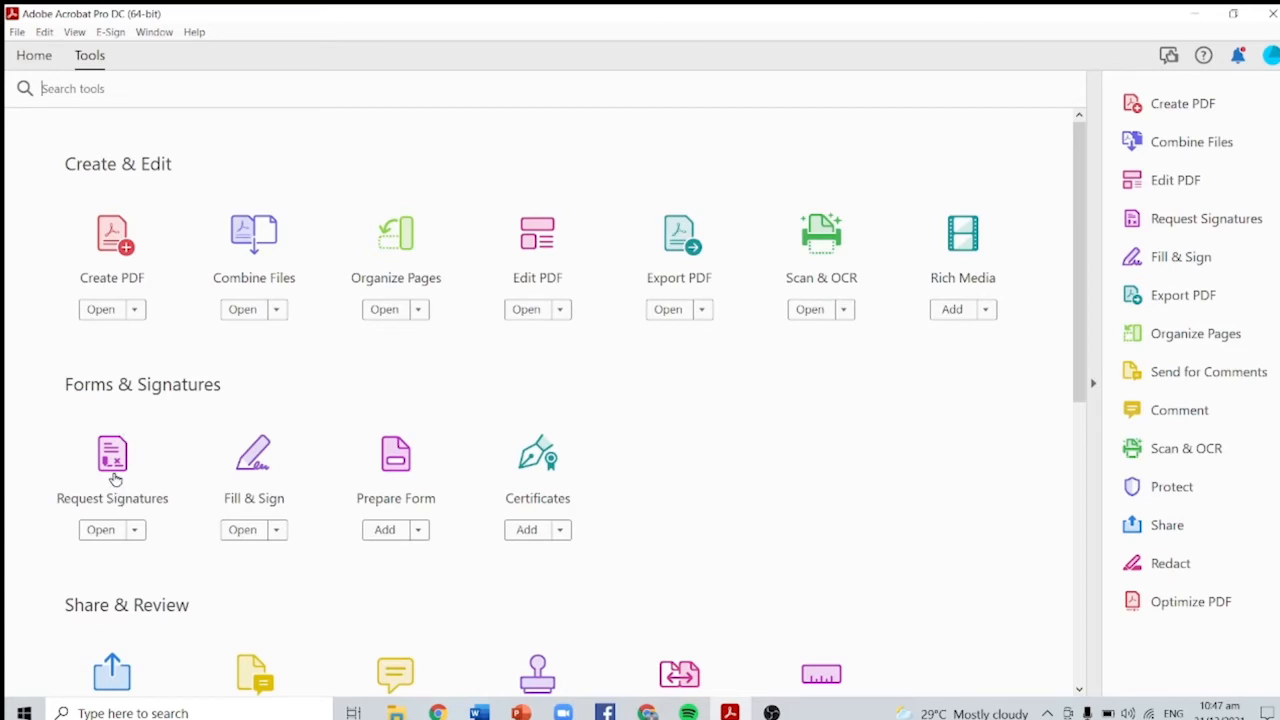
{"action": "left_click", "coordinate": [115, 480]}
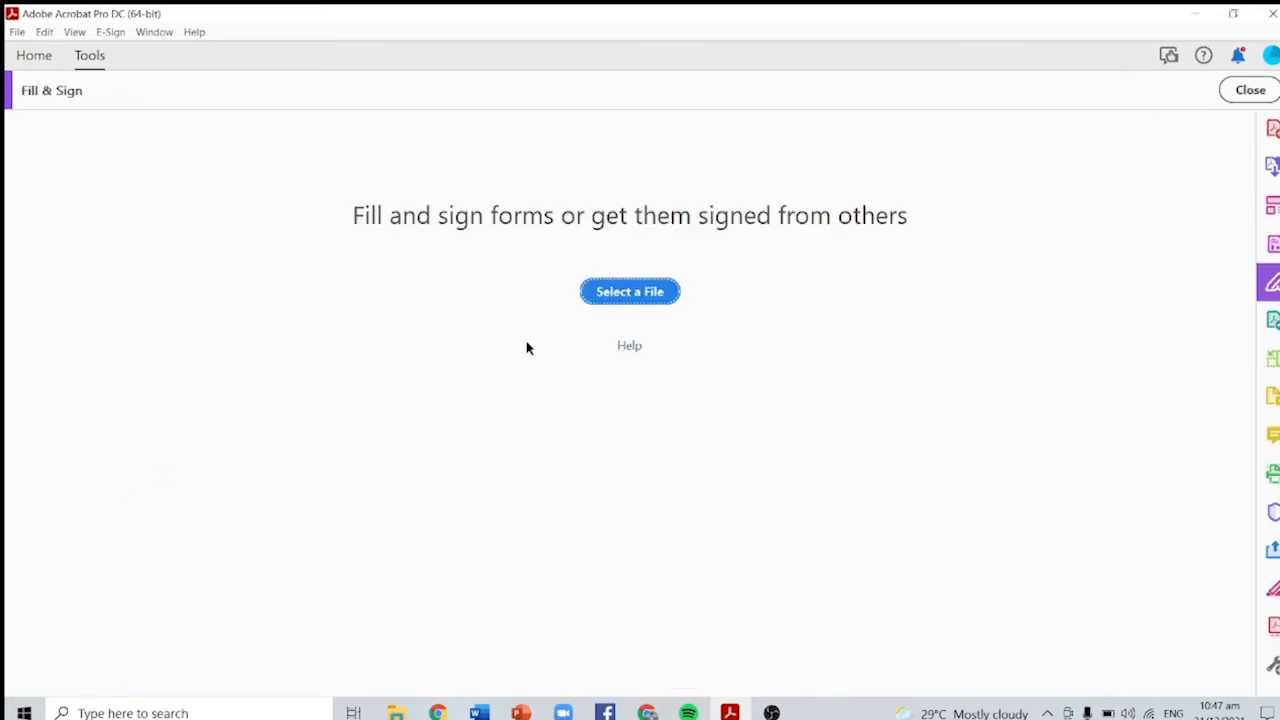
{"action": "left_click", "coordinate": [634, 296]}
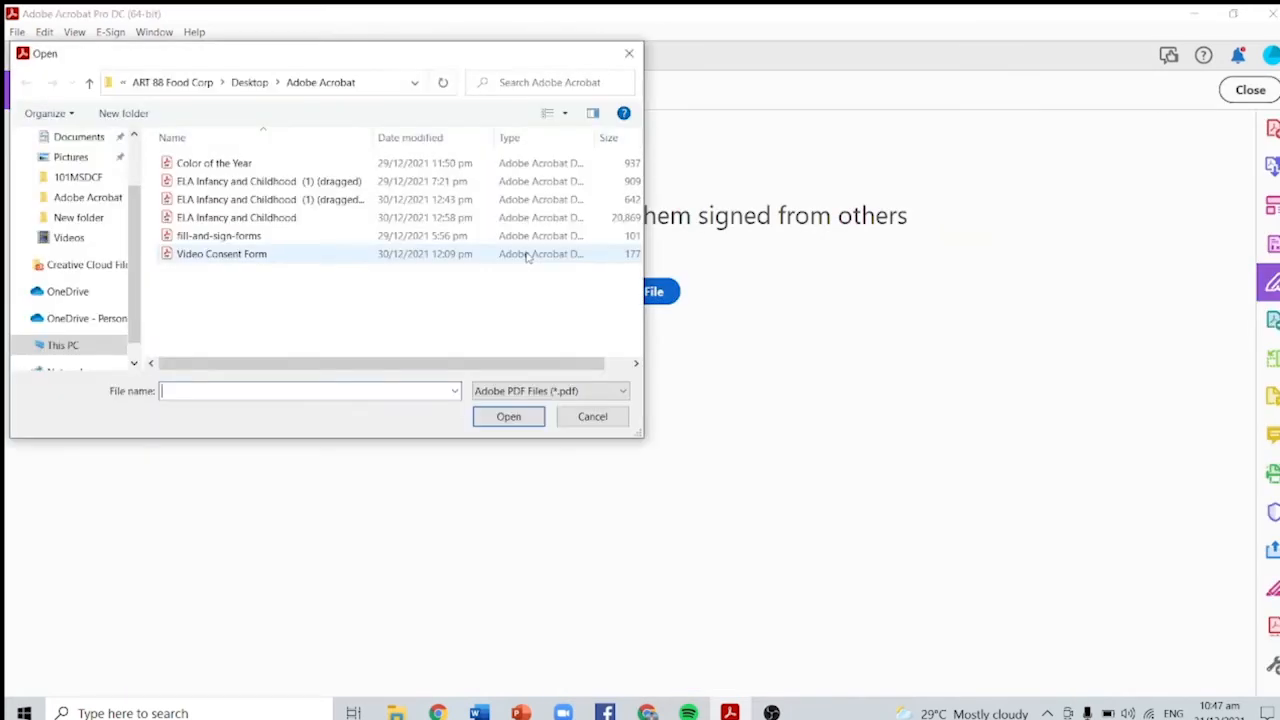
{"action": "left_click", "coordinate": [283, 237]}
{"action": "left_click", "coordinate": [516, 424]}
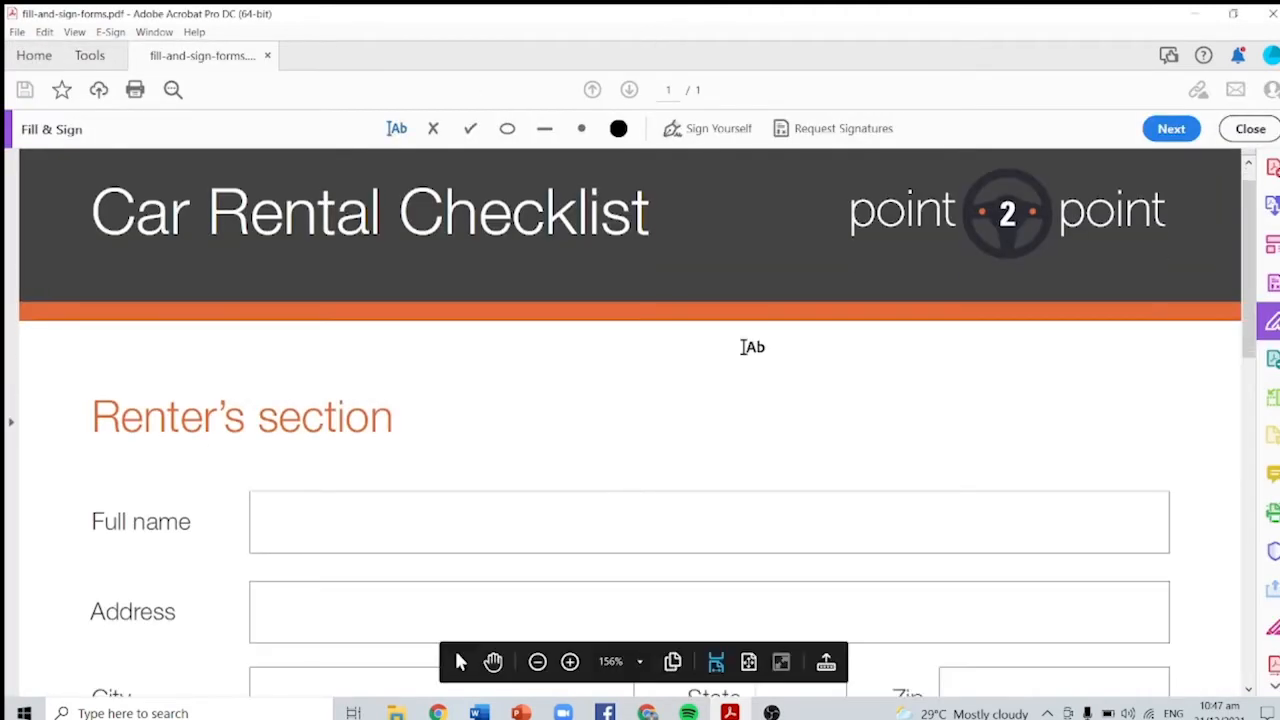
Step: Request signatures on the form, adding the suggested e-mail address as the signer
{"action": "left_click", "coordinate": [830, 129]}
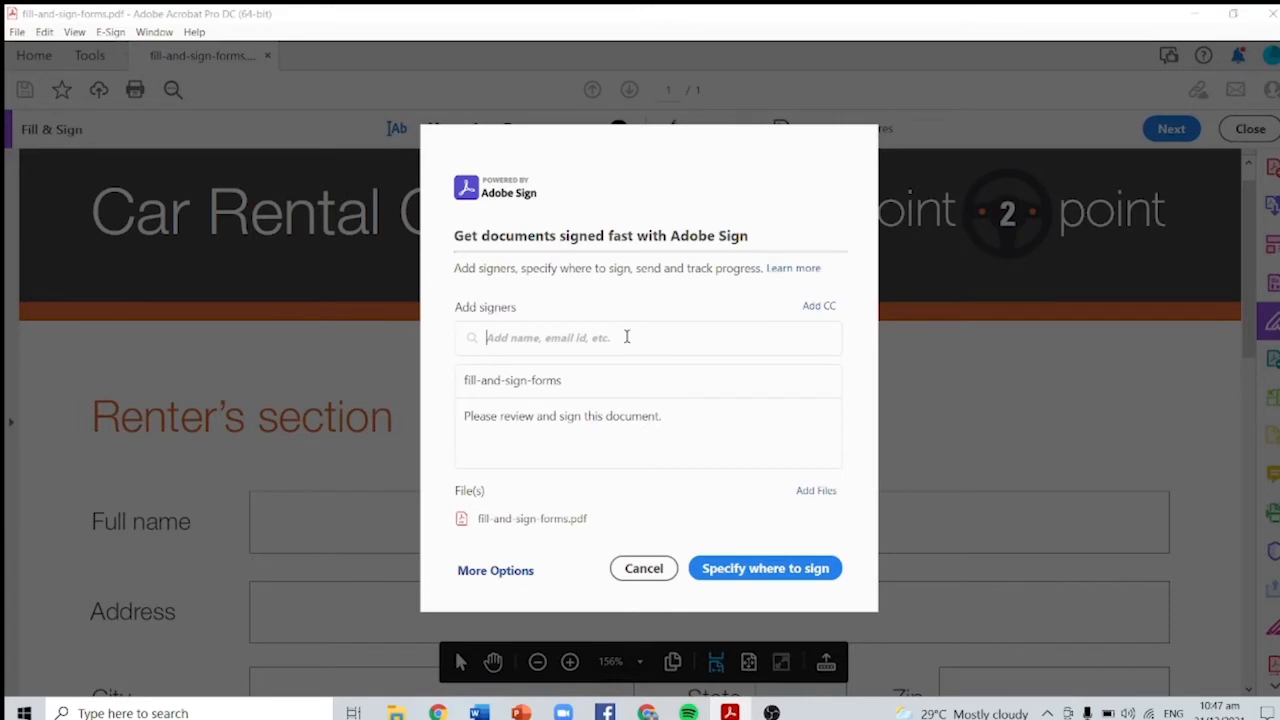
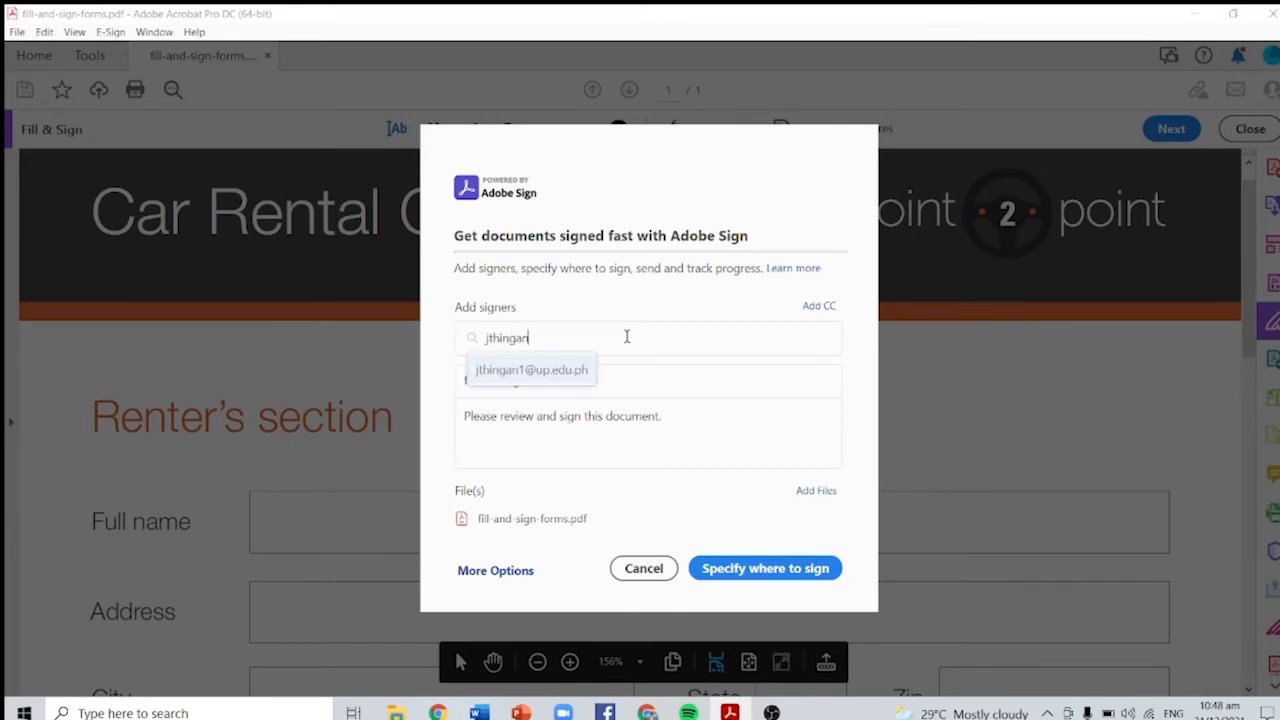
{"action": "left_click", "coordinate": [552, 368]}
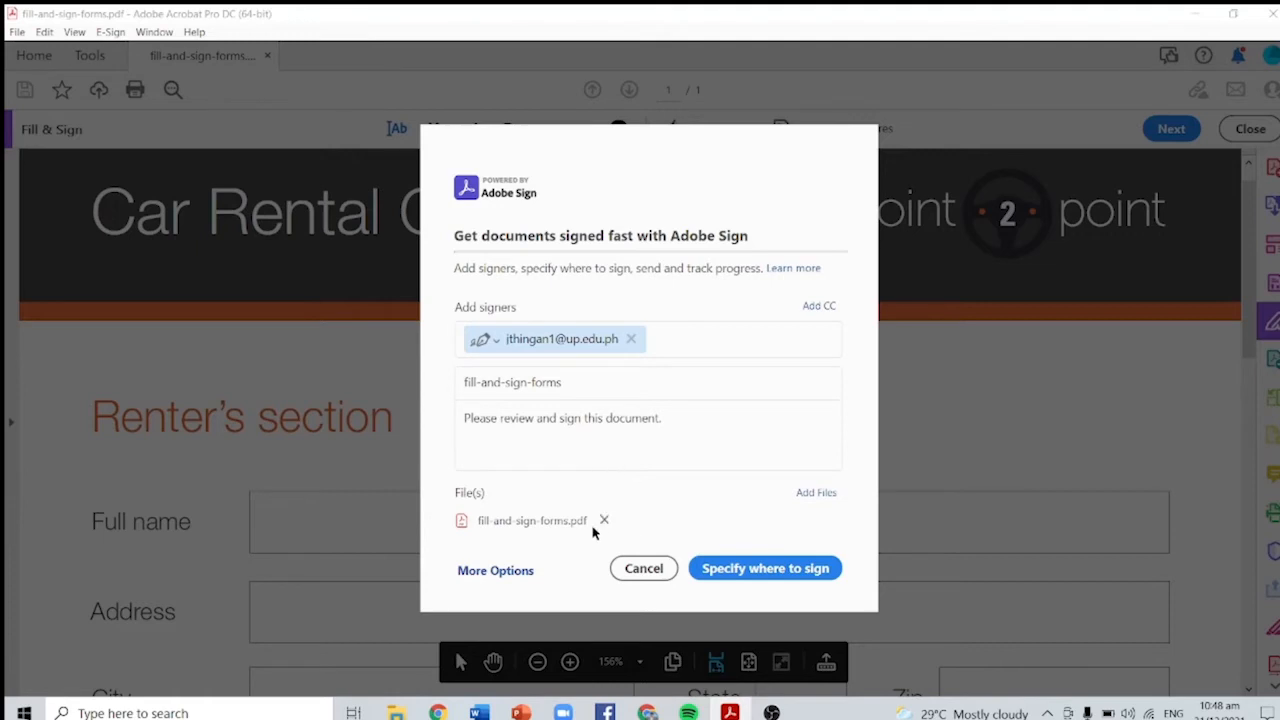
{"action": "left_click", "coordinate": [515, 572]}
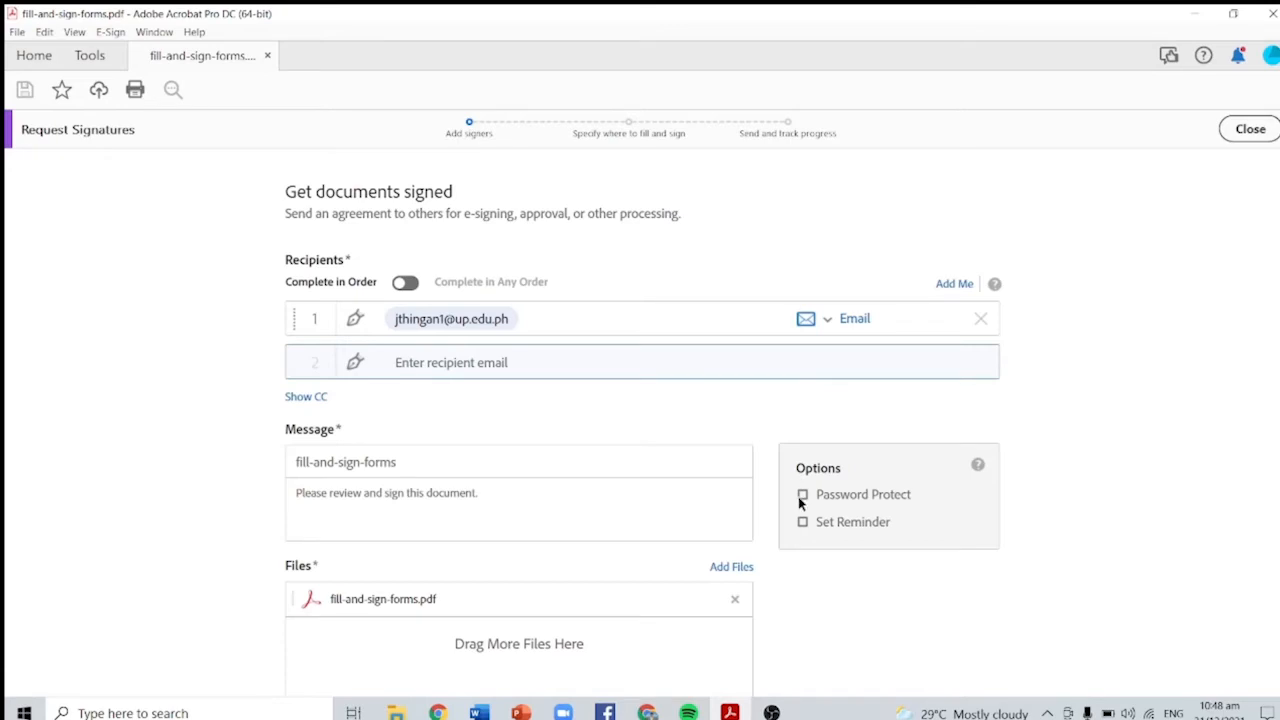
Step: Review the Get documents signed form and continue to placing fields on the Car Rental Checklist
{"action": "scroll", "coordinate": [905, 515], "scroll_direction": "down", "scroll_amount": 2}
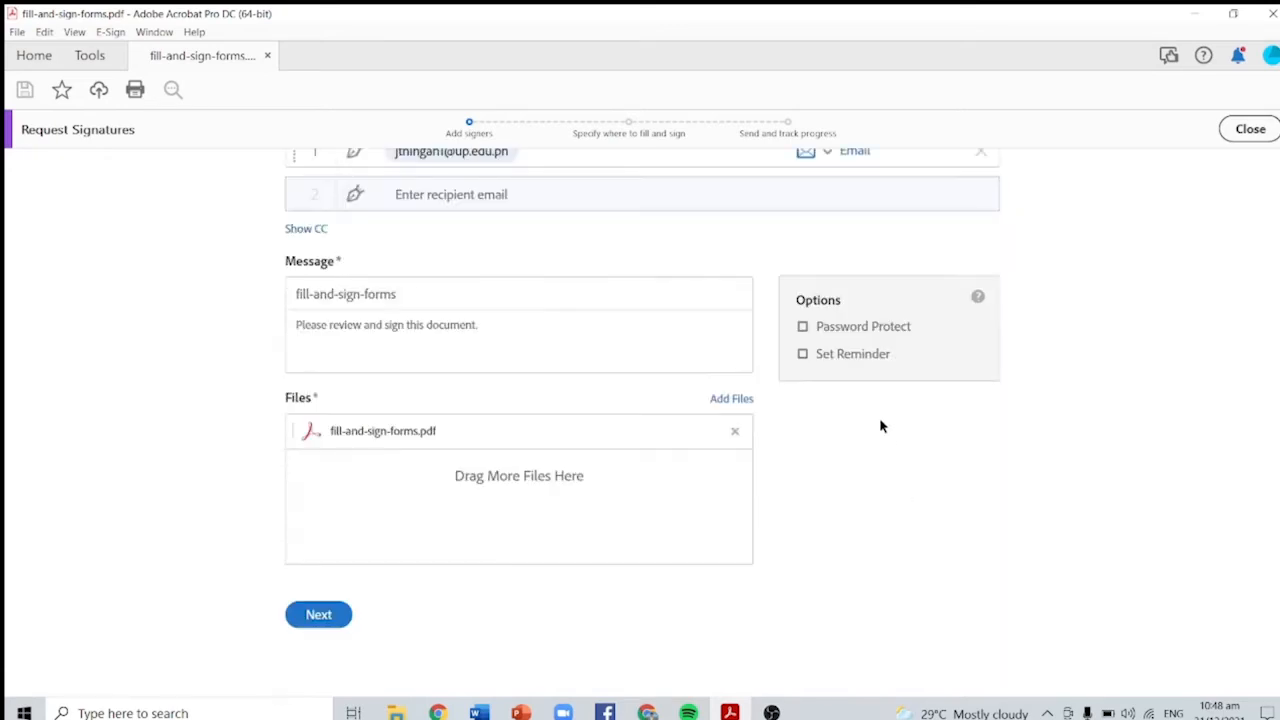
{"action": "scroll", "coordinate": [845, 384], "scroll_direction": "down", "scroll_amount": 1}
{"action": "scroll", "coordinate": [837, 383], "scroll_direction": "up", "scroll_amount": 3}
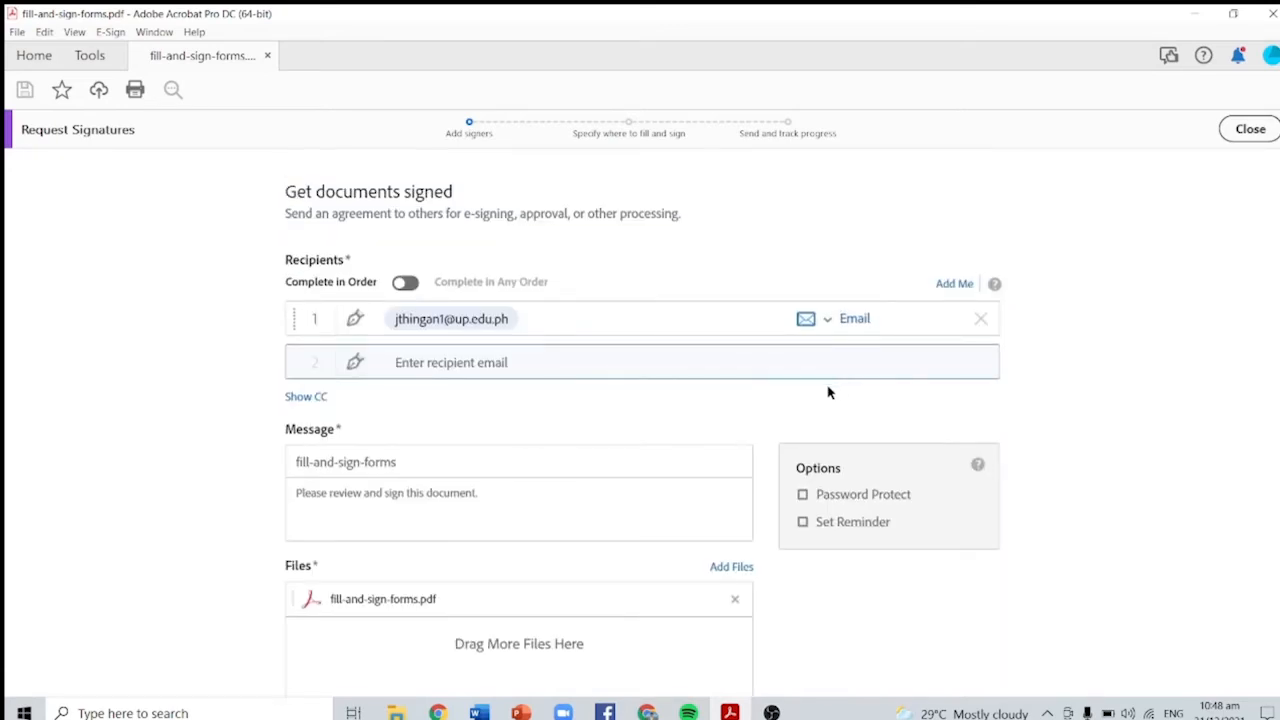
{"action": "scroll", "coordinate": [737, 406], "scroll_direction": "down", "scroll_amount": 2}
{"action": "scroll", "coordinate": [754, 389], "scroll_direction": "up", "scroll_amount": 2}
{"action": "scroll", "coordinate": [737, 389], "scroll_direction": "down", "scroll_amount": 2}
{"action": "scroll", "coordinate": [753, 366], "scroll_direction": "up", "scroll_amount": 2}
{"action": "scroll", "coordinate": [675, 417], "scroll_direction": "down", "scroll_amount": 2}
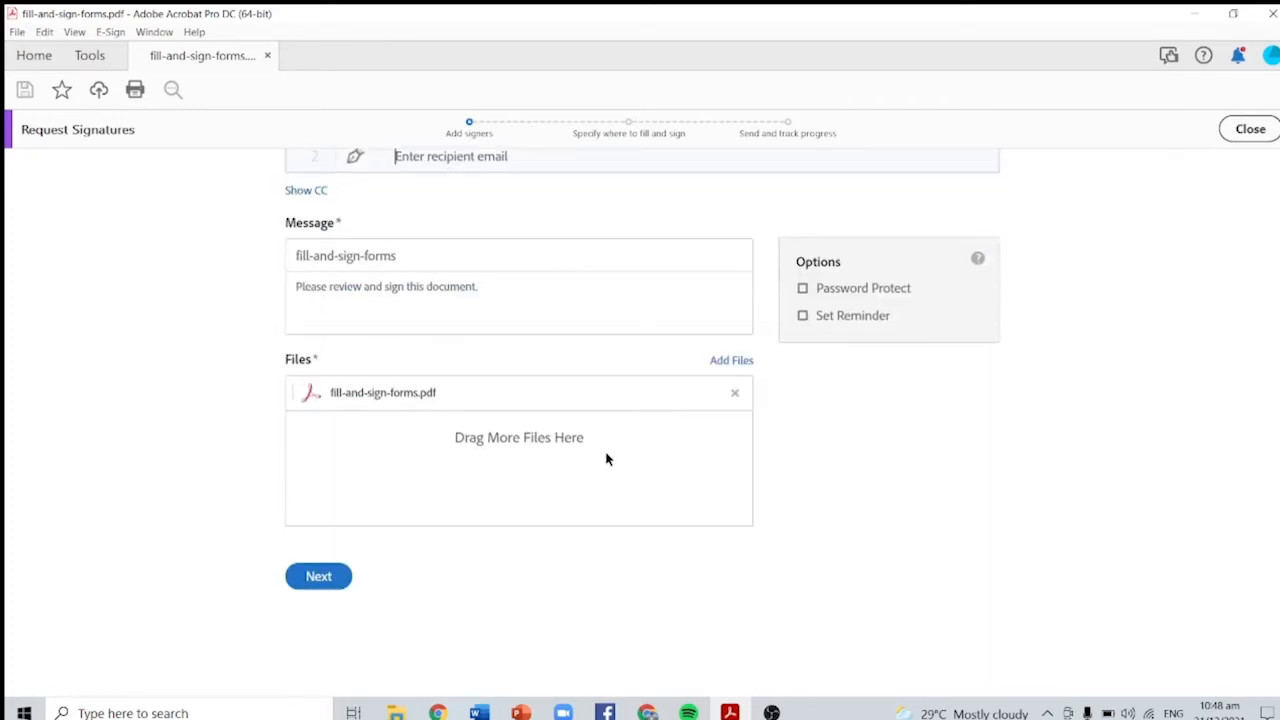
{"action": "left_click", "coordinate": [314, 574]}
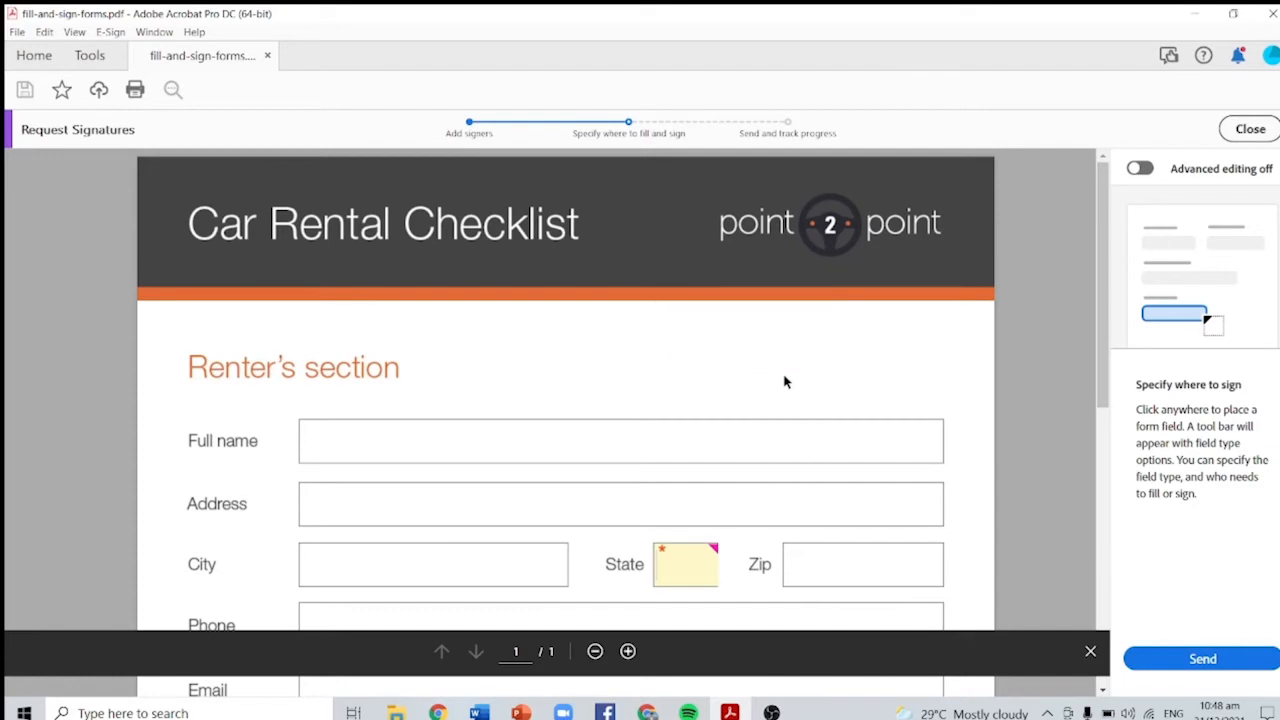
Step: Place a required Signature field for the recipient on the Car Rental Checklist
{"action": "scroll", "coordinate": [790, 388], "scroll_direction": "down", "scroll_amount": 5}
{"action": "scroll", "coordinate": [788, 390], "scroll_direction": "up", "scroll_amount": 2}
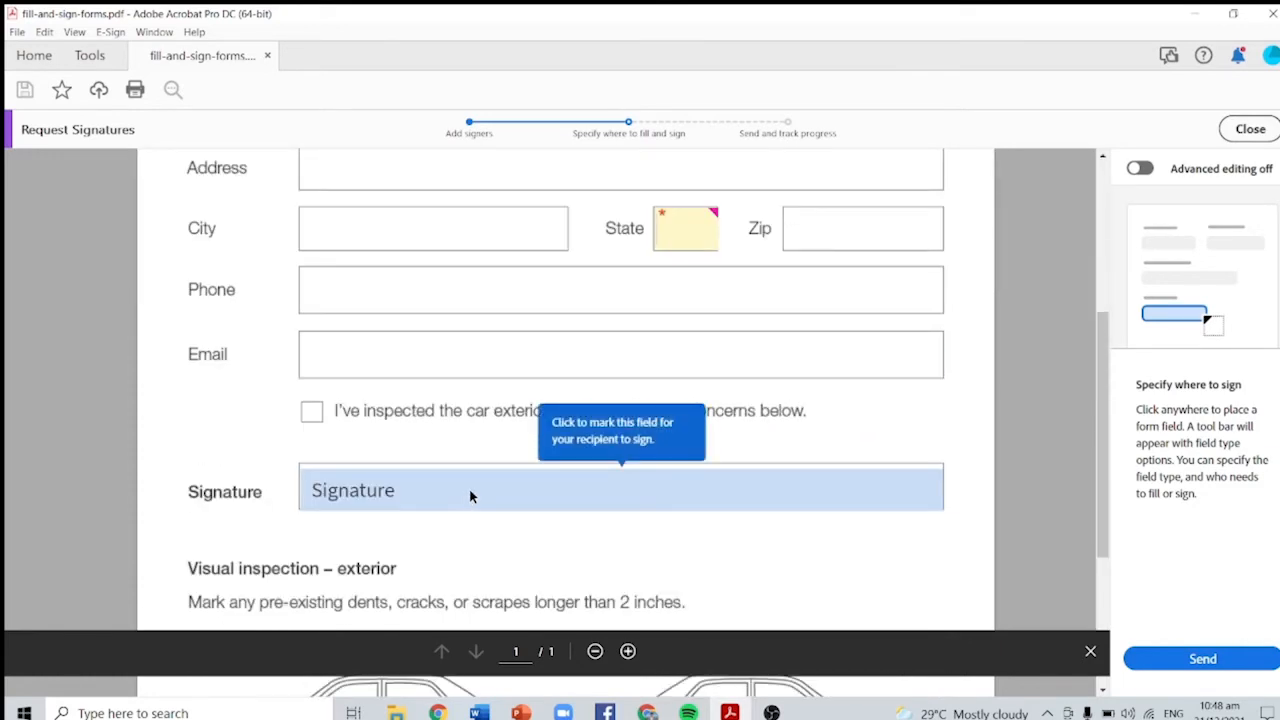
{"action": "left_click", "coordinate": [471, 493]}
{"action": "scroll", "coordinate": [680, 474], "scroll_direction": "up", "scroll_amount": 3}
{"action": "scroll", "coordinate": [686, 469], "scroll_direction": "down", "scroll_amount": 3}
{"action": "scroll", "coordinate": [684, 460], "scroll_direction": "up", "scroll_amount": 1}
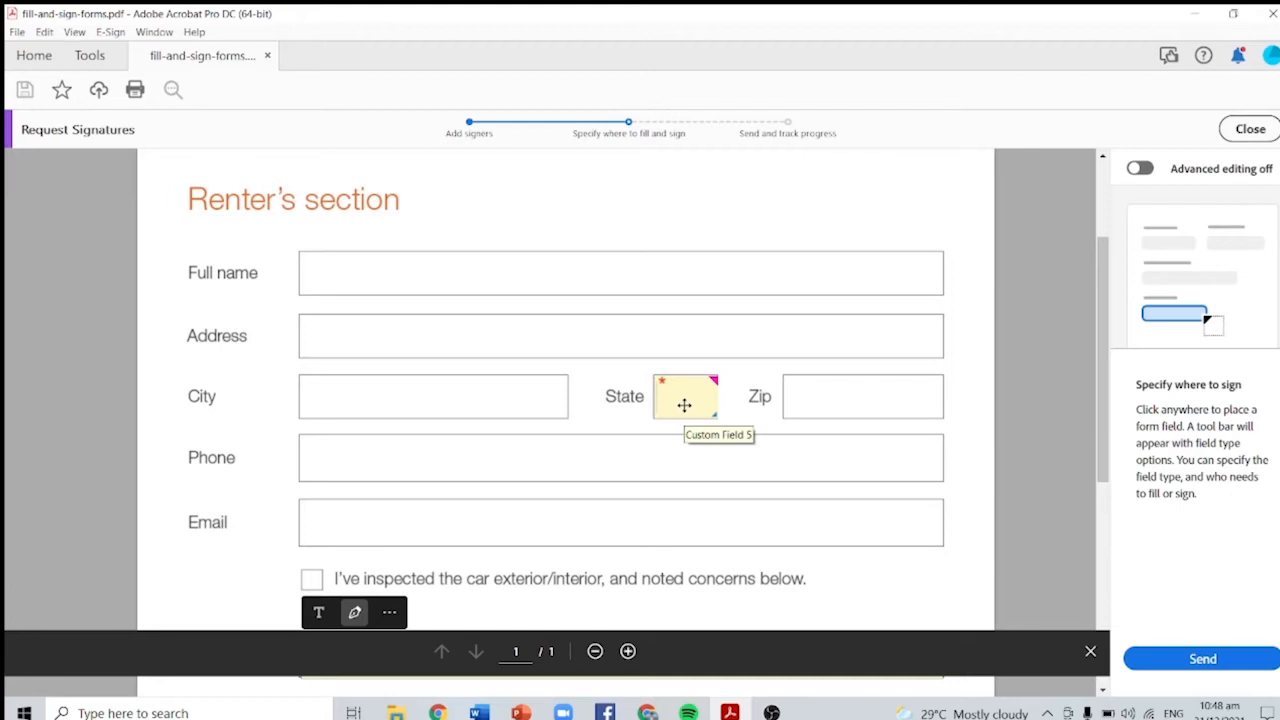
{"action": "scroll", "coordinate": [686, 400], "scroll_direction": "down", "scroll_amount": 2}
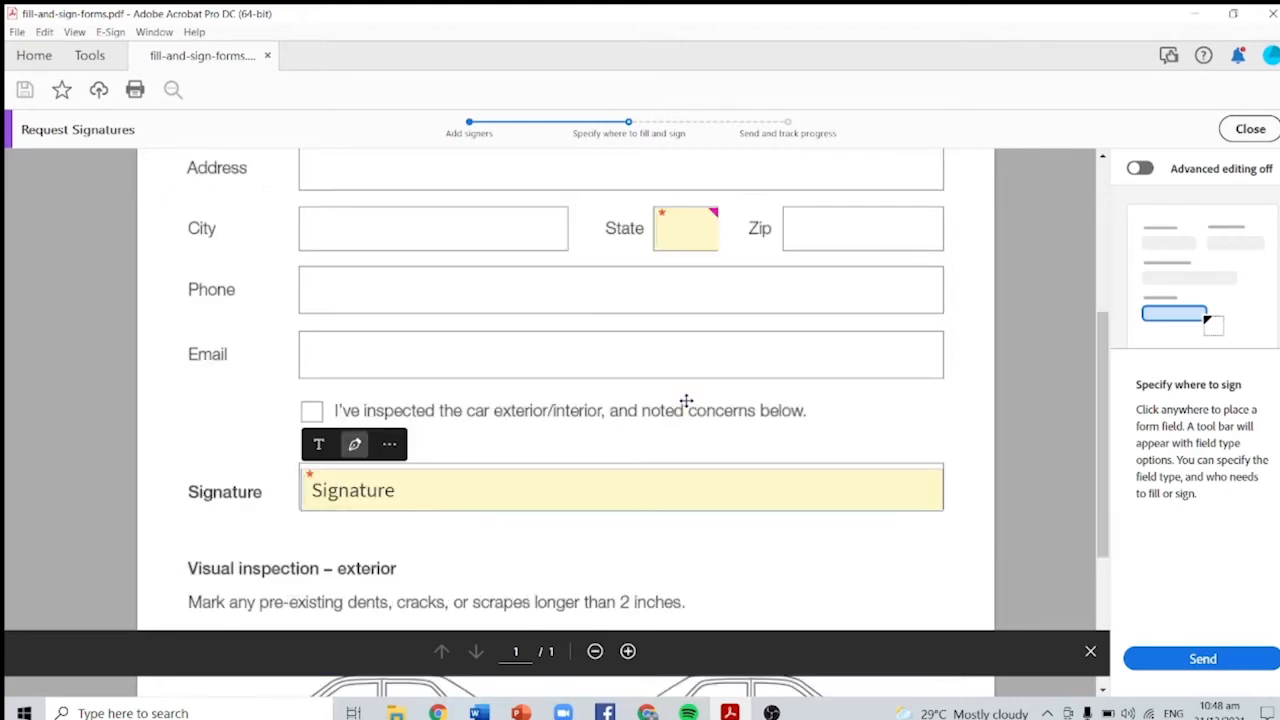
{"action": "scroll", "coordinate": [672, 450], "scroll_direction": "up", "scroll_amount": 2}
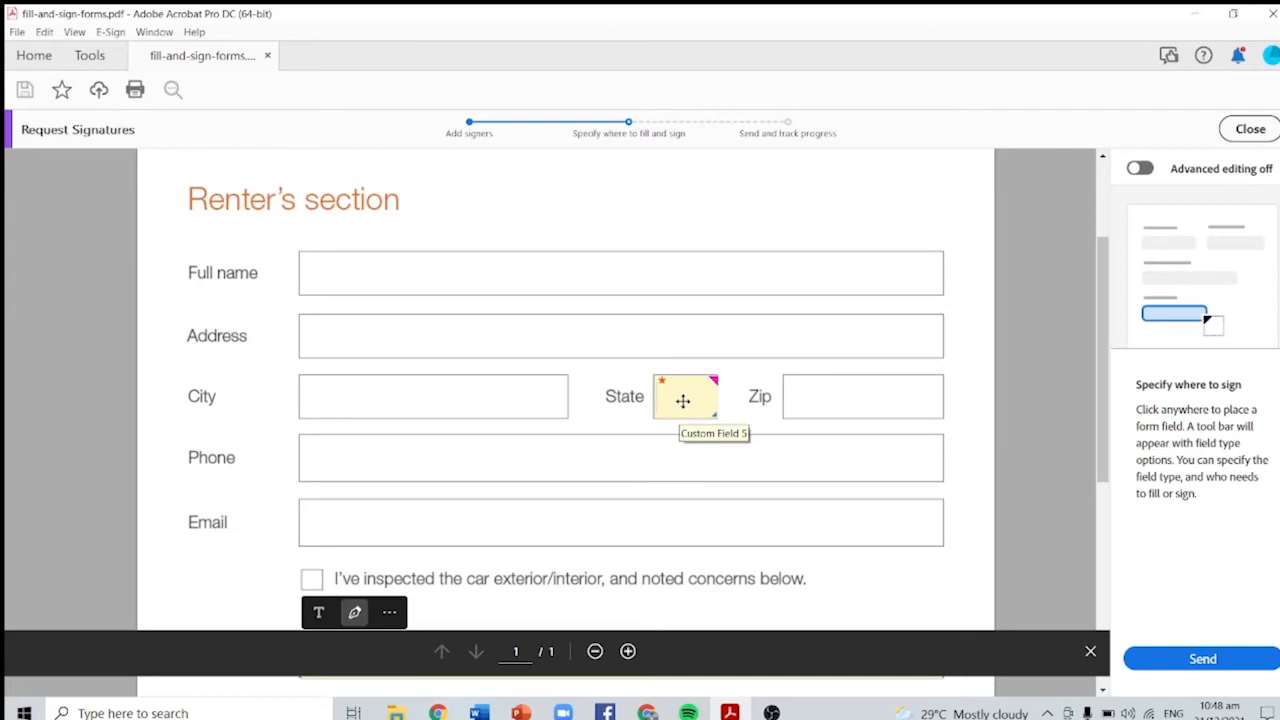
Step: Delete the unwanted field at State and send the form for signature
{"action": "right_click", "coordinate": [680, 403]}
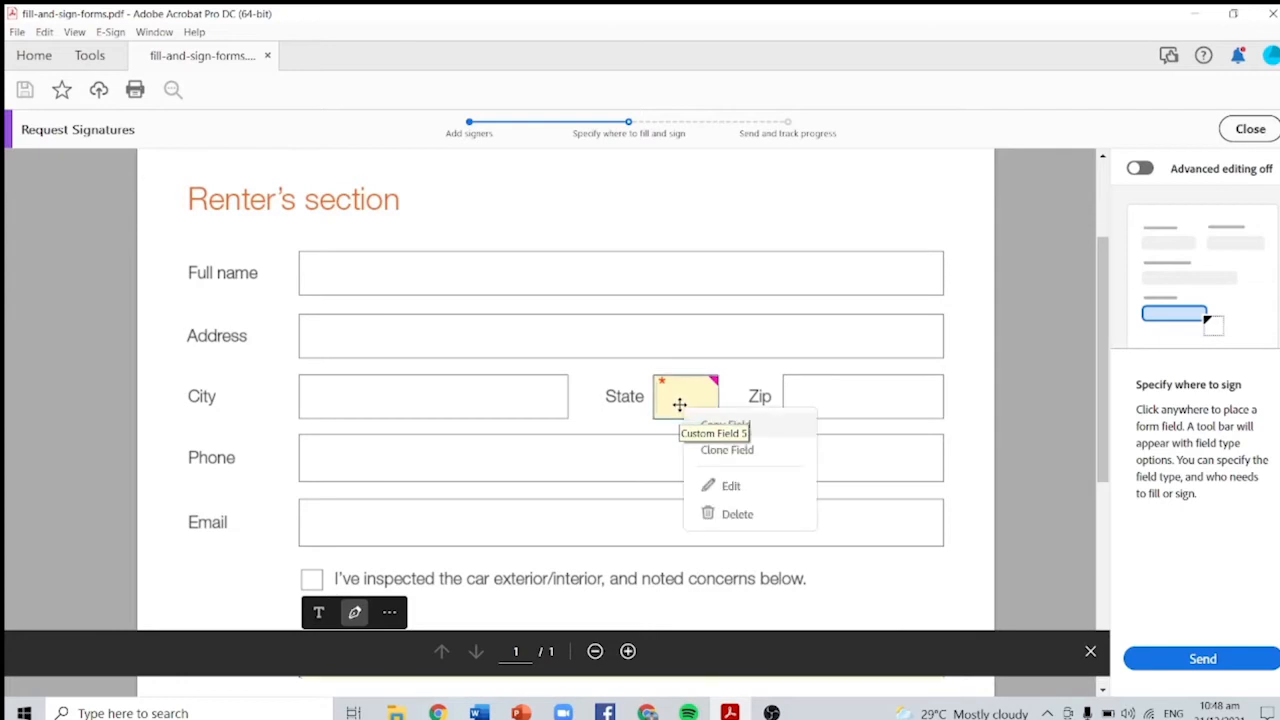
{"action": "left_click", "coordinate": [723, 514]}
{"action": "scroll", "coordinate": [773, 450], "scroll_direction": "down", "scroll_amount": 3}
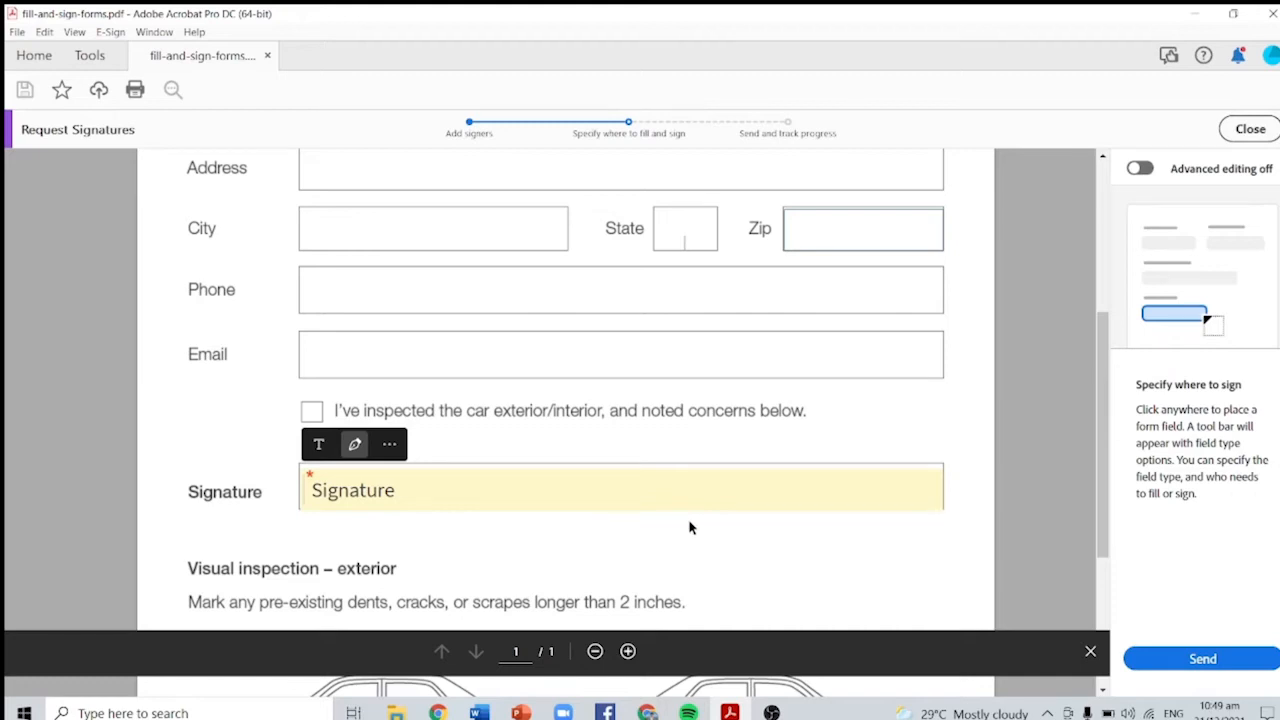
{"action": "scroll", "coordinate": [689, 527], "scroll_direction": "down", "scroll_amount": 1}
{"action": "scroll", "coordinate": [700, 509], "scroll_direction": "up", "scroll_amount": 2}
{"action": "scroll", "coordinate": [706, 509], "scroll_direction": "down", "scroll_amount": 2}
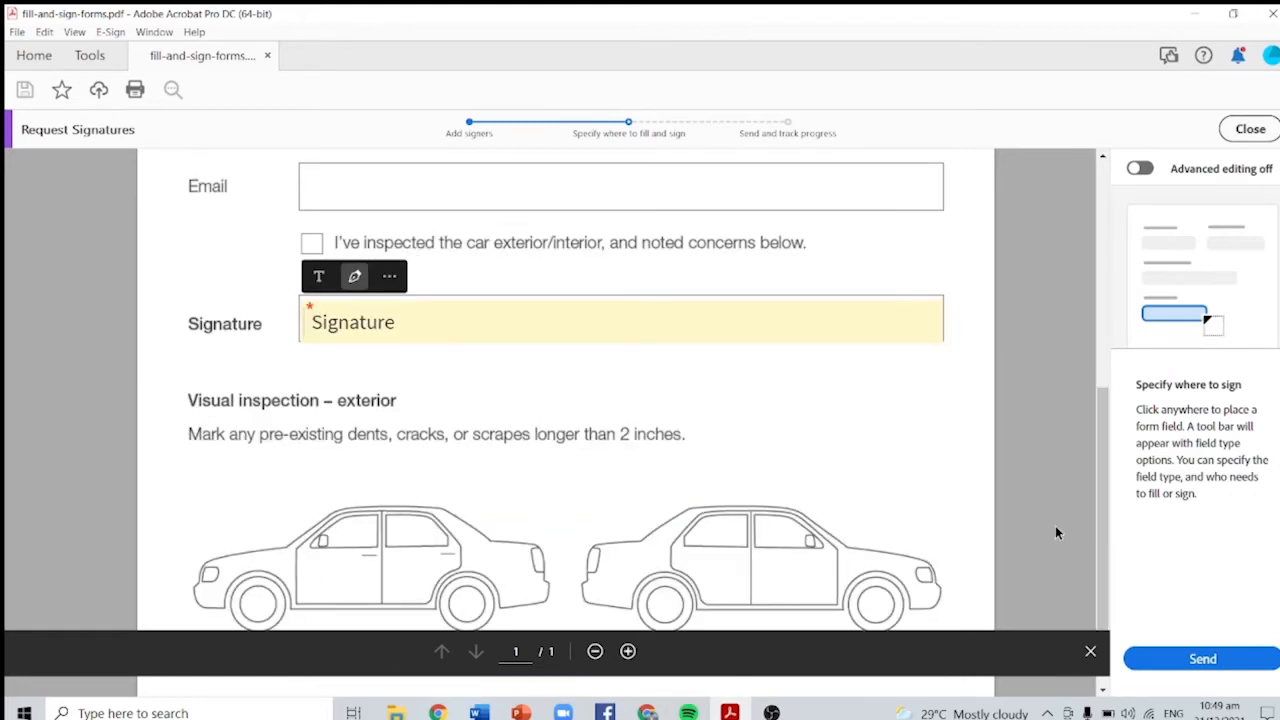
{"action": "left_click", "coordinate": [1200, 659]}
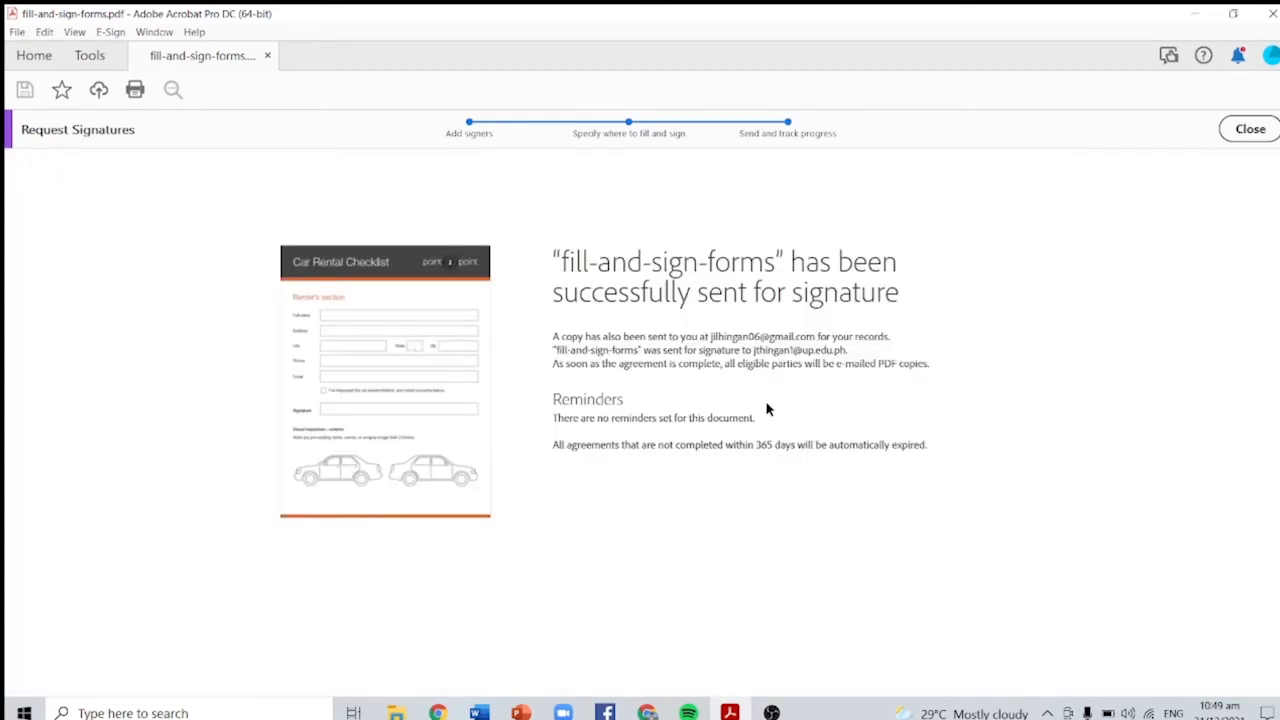
Step: Check the 10:48 AM agreement's completion status, activity and reminders under All Agreements
{"action": "left_click", "coordinate": [1250, 129]}
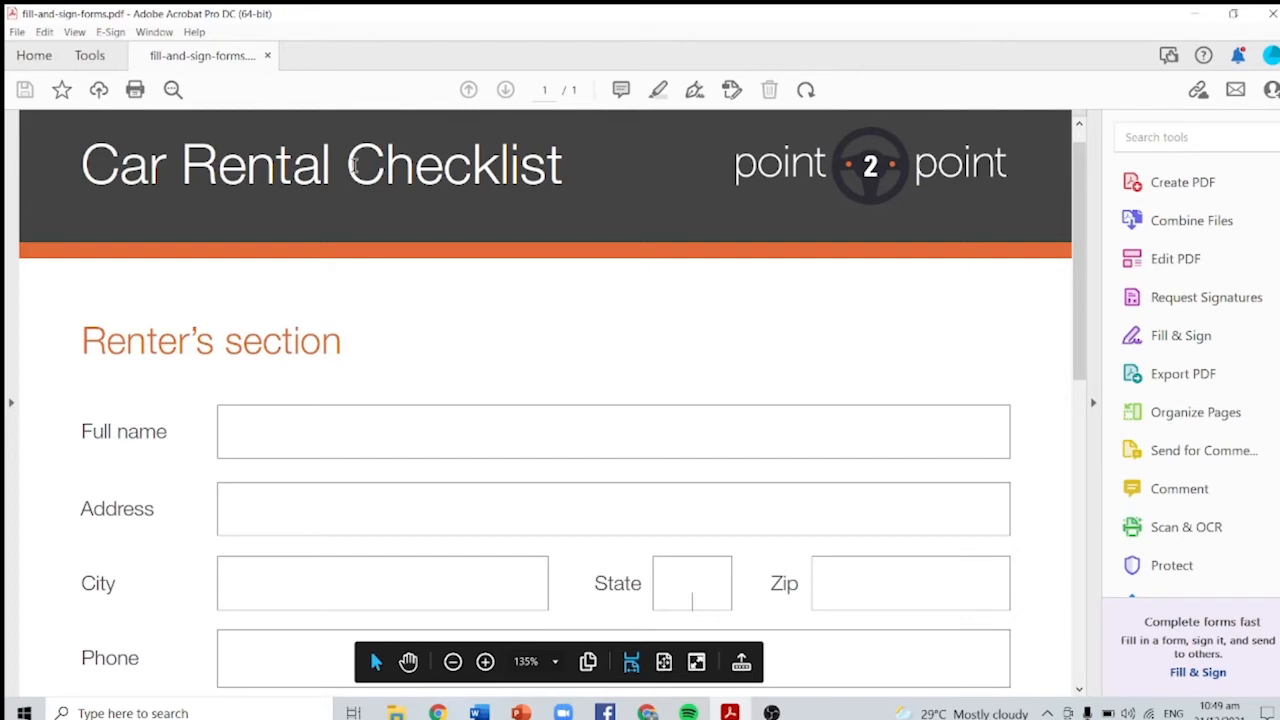
{"action": "left_click", "coordinate": [42, 60]}
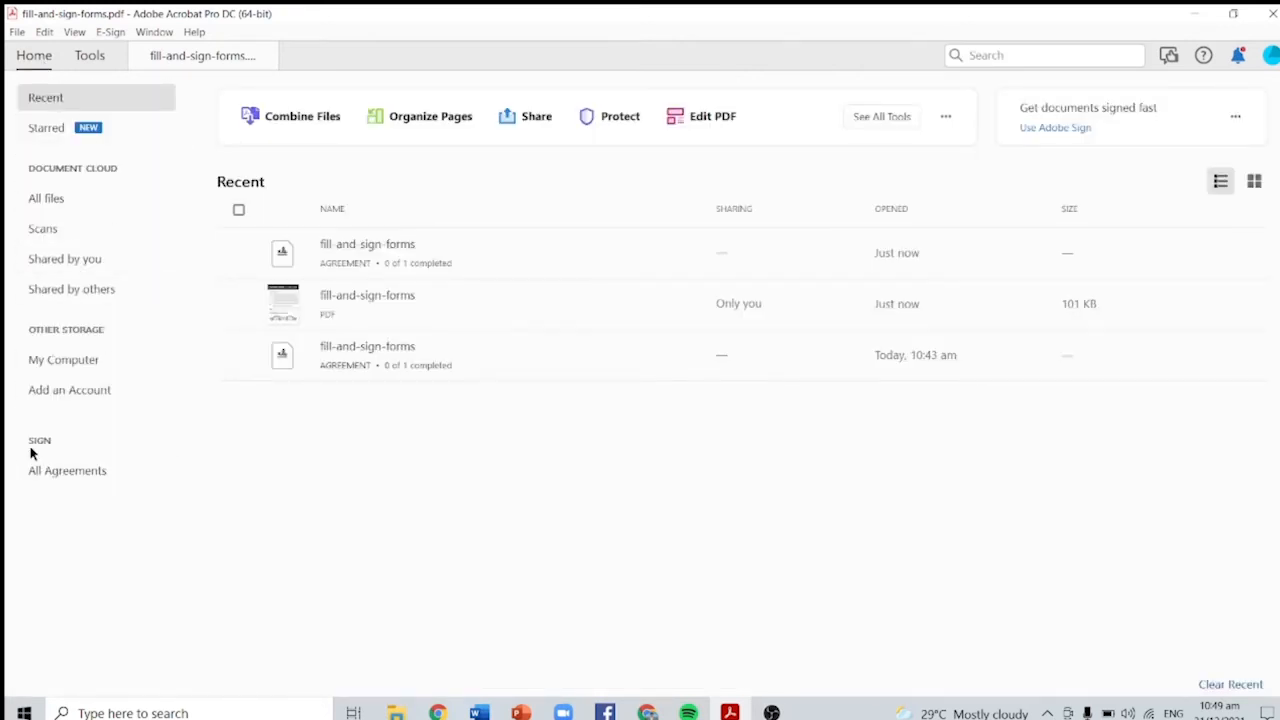
{"action": "left_click", "coordinate": [50, 469]}
{"action": "left_click", "coordinate": [442, 255]}
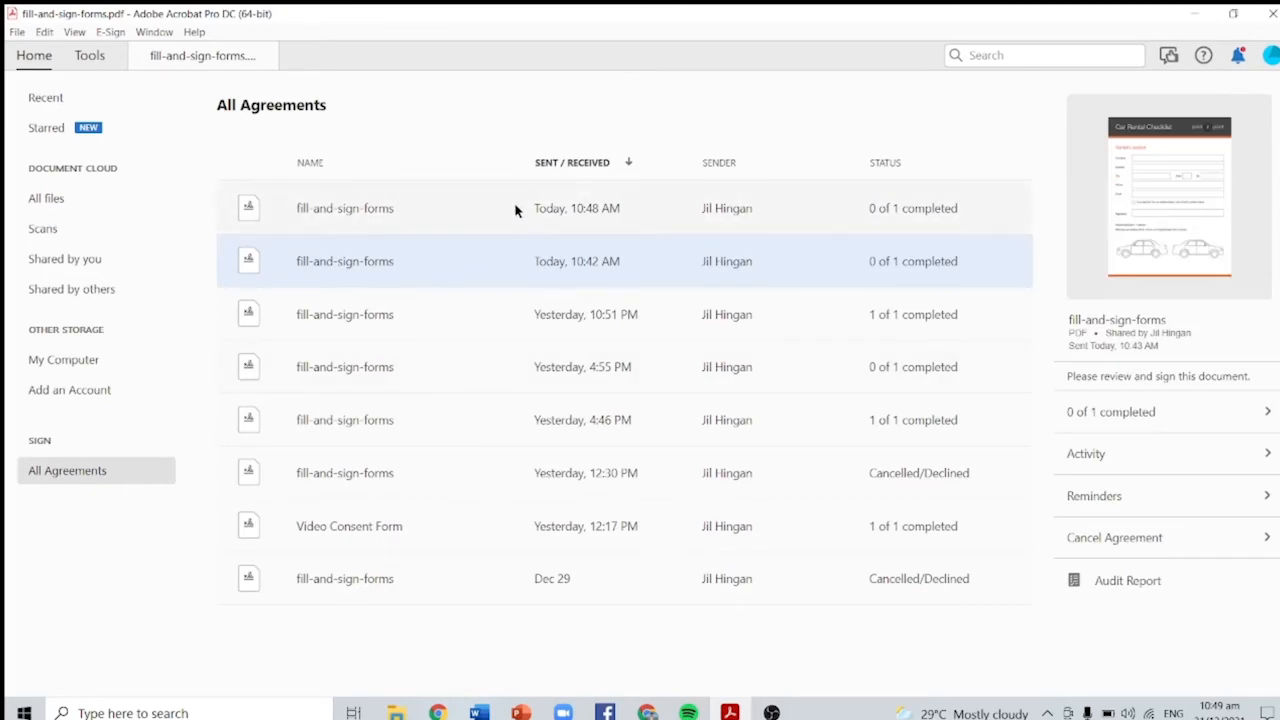
{"action": "left_click", "coordinate": [681, 211]}
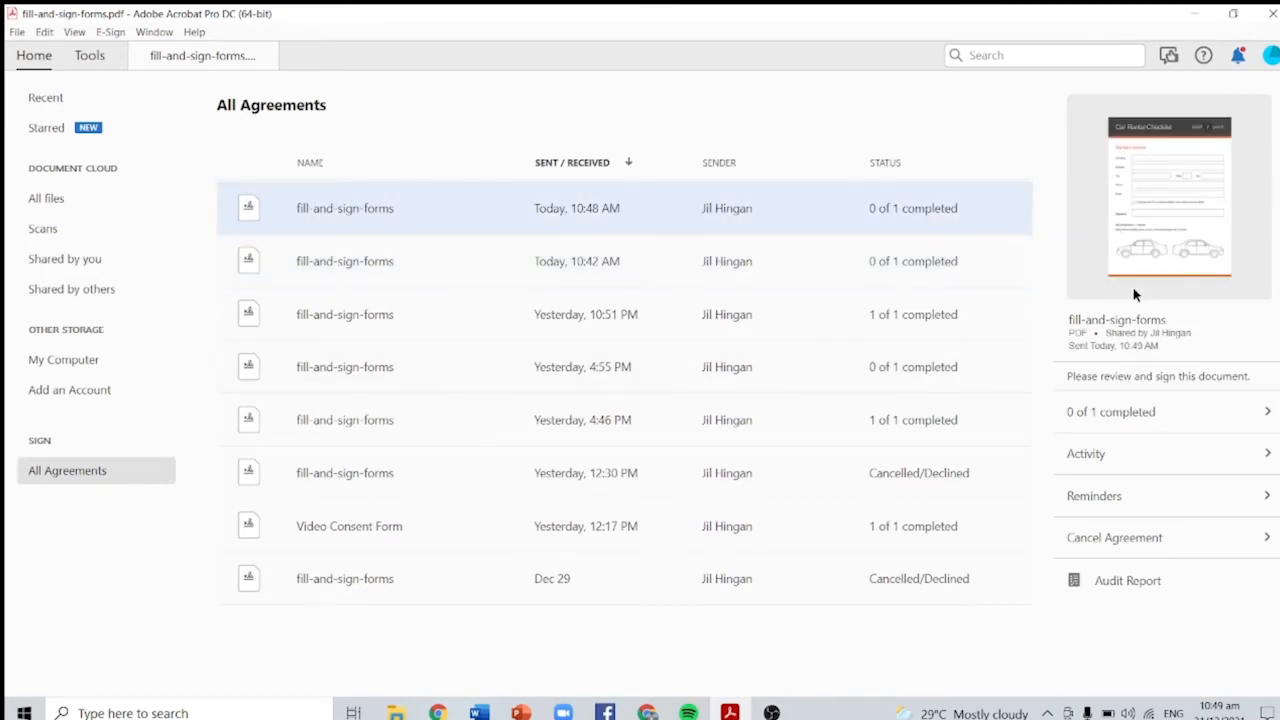
{"action": "left_click", "coordinate": [1154, 415]}
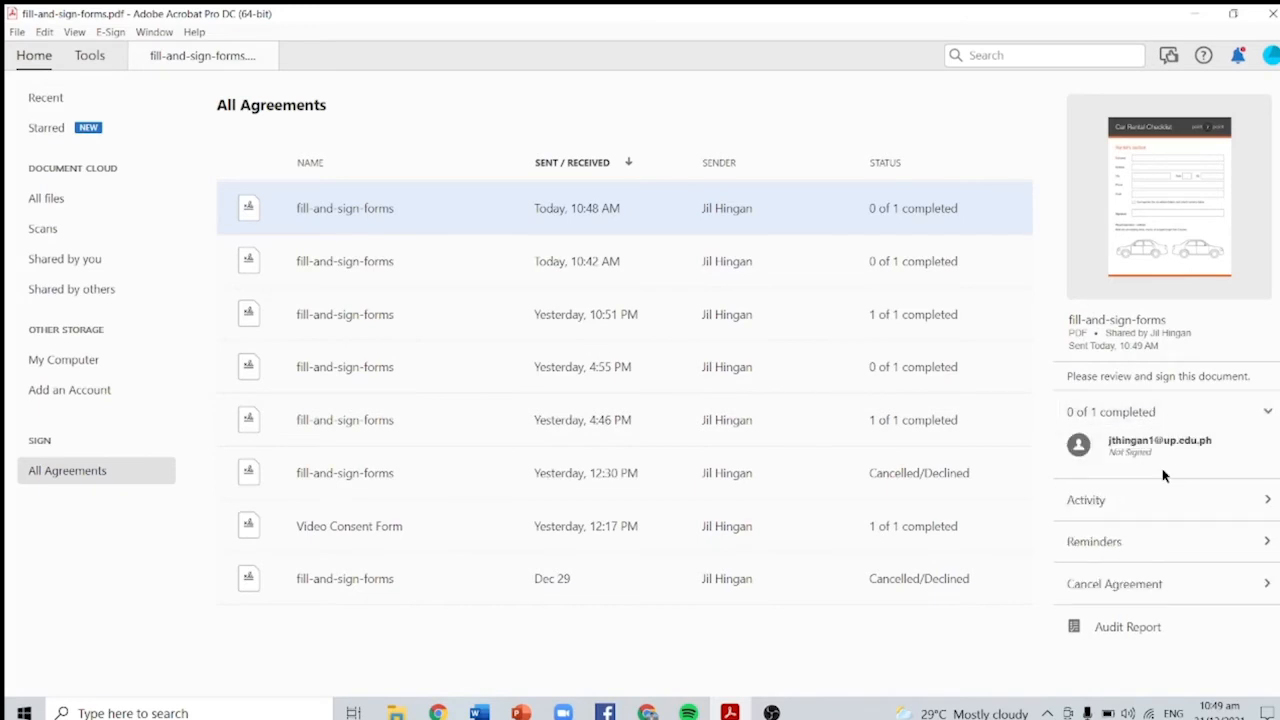
{"action": "left_click", "coordinate": [1206, 505]}
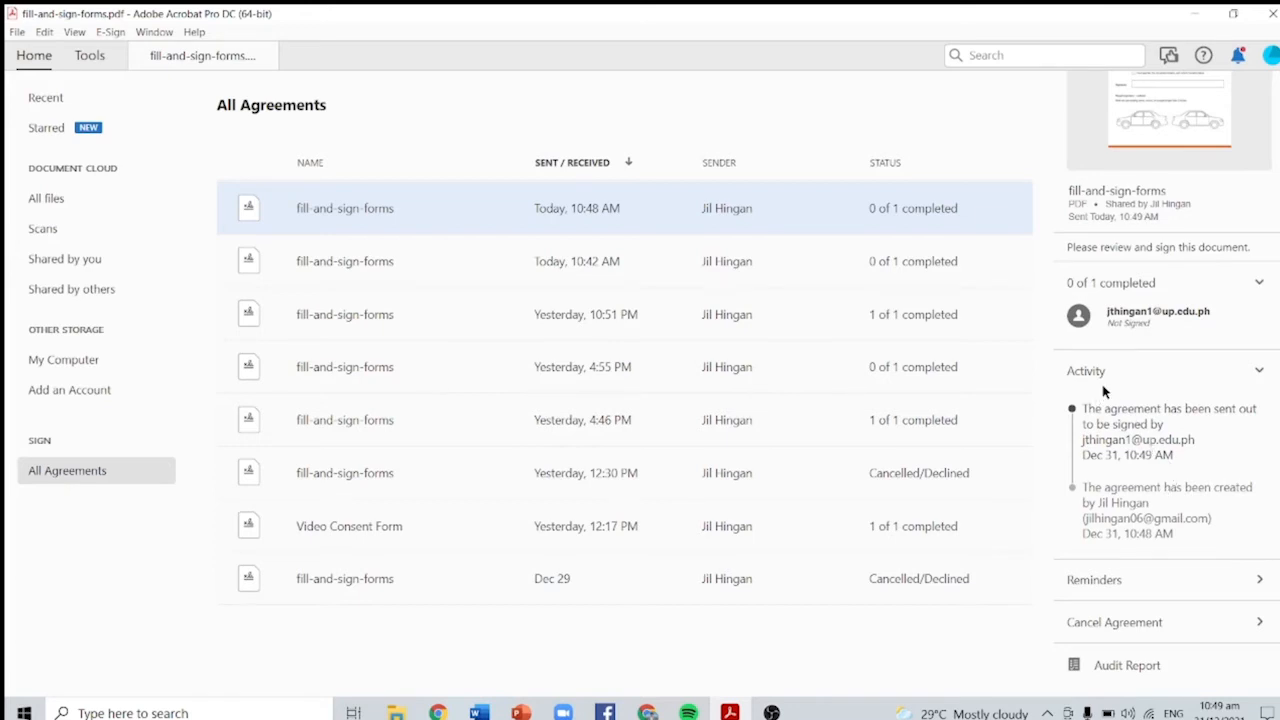
{"action": "left_click", "coordinate": [1168, 585]}
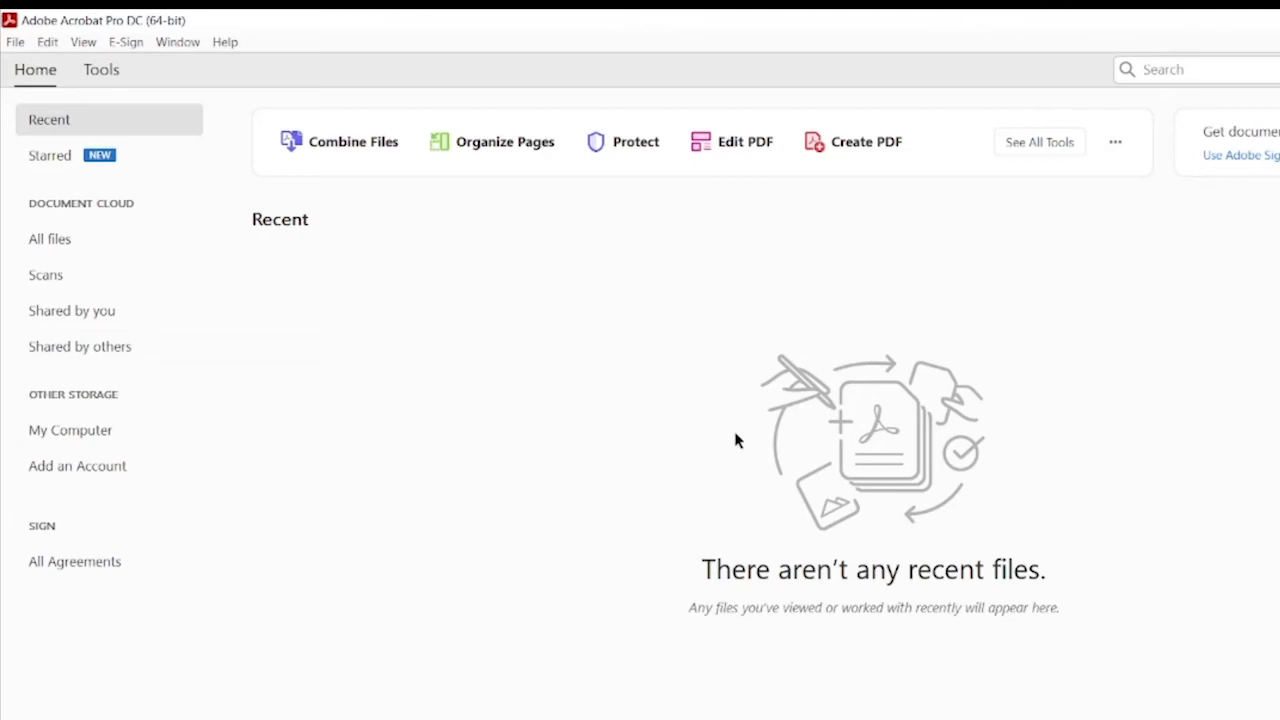
Step: Load Color of the Year.pdf into the Export PDF tool
{"action": "left_click", "coordinate": [101, 70]}
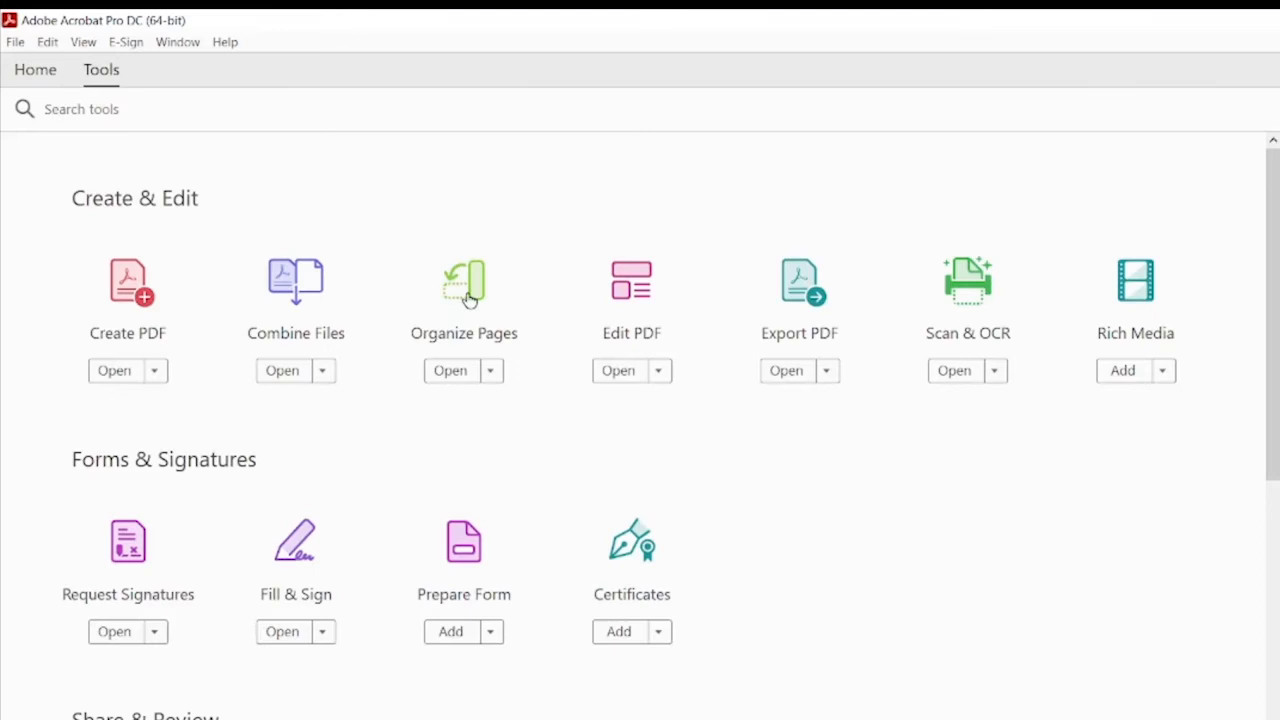
{"action": "scroll", "coordinate": [457, 451], "scroll_direction": "down", "scroll_amount": 2}
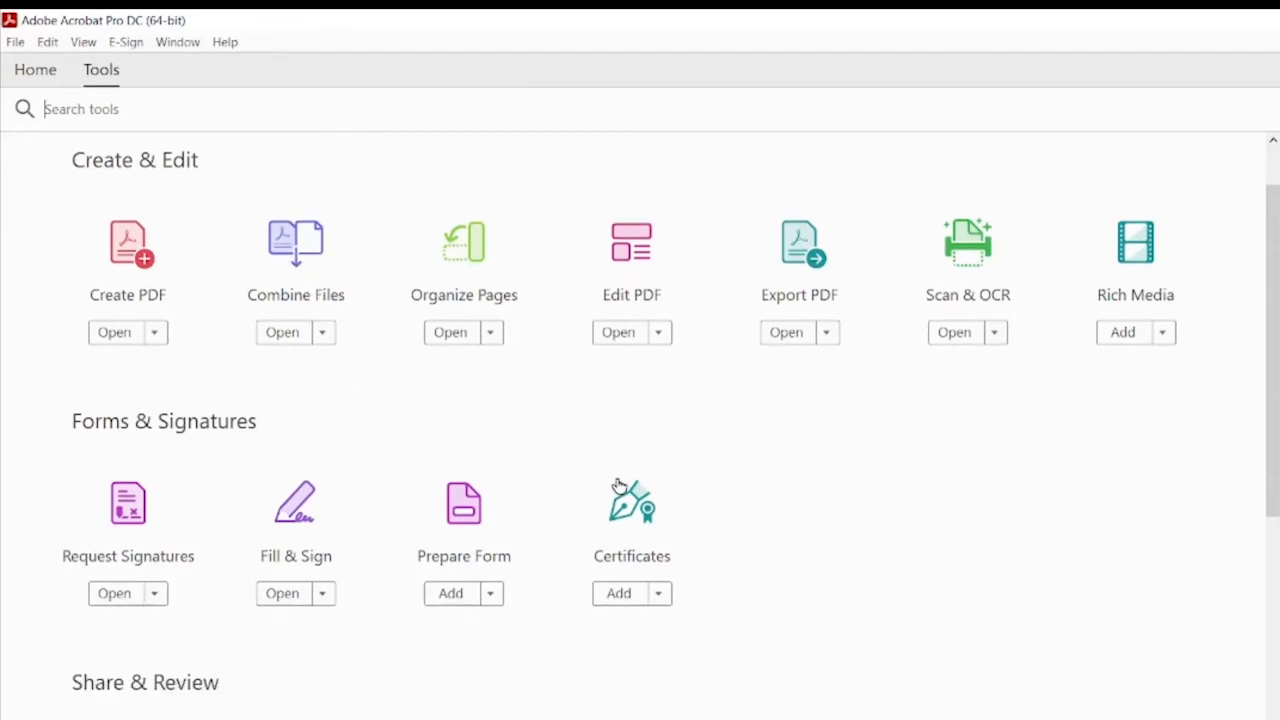
{"action": "scroll", "coordinate": [731, 409], "scroll_direction": "up", "scroll_amount": 2}
{"action": "left_click", "coordinate": [797, 325]}
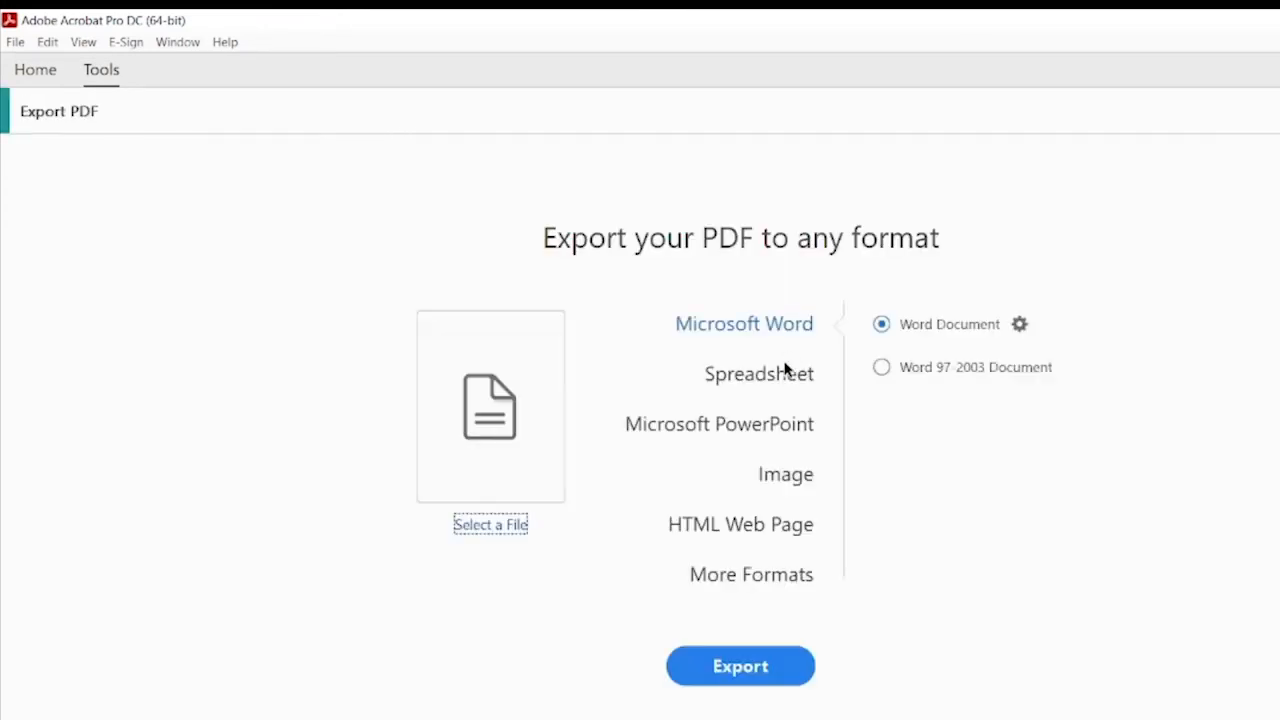
{"action": "left_click", "coordinate": [530, 478]}
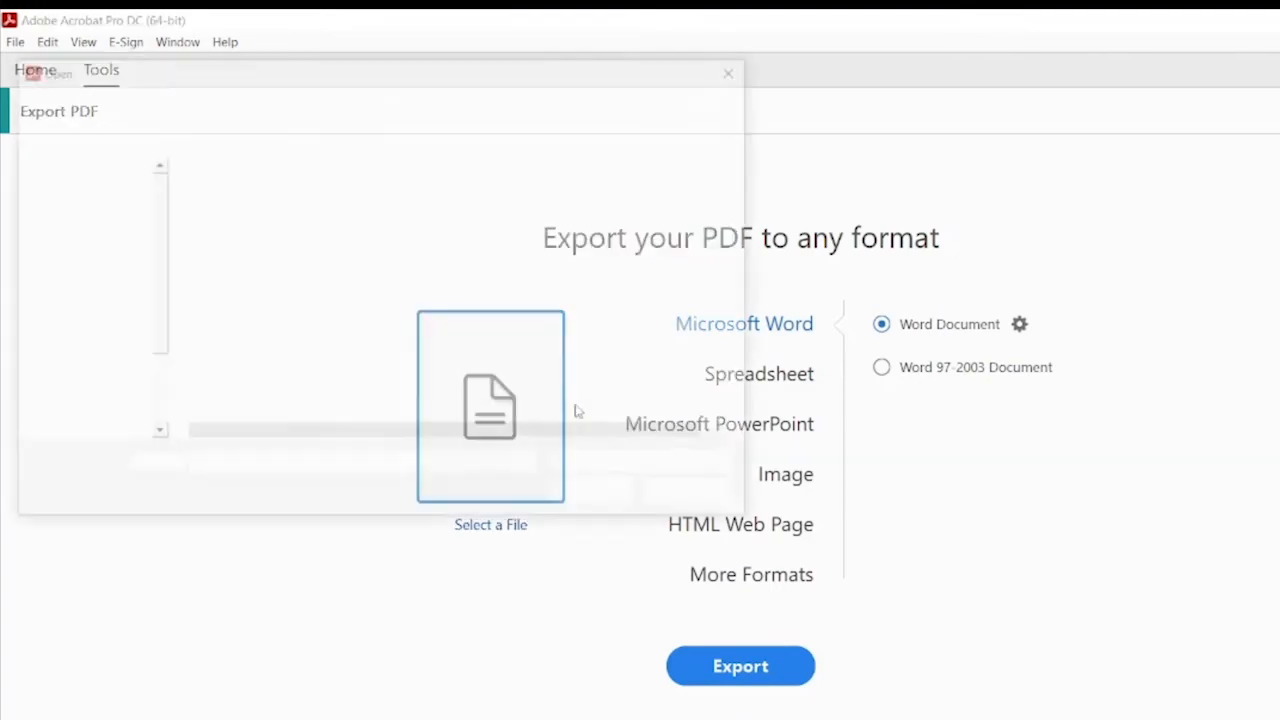
{"action": "left_click", "coordinate": [432, 199]}
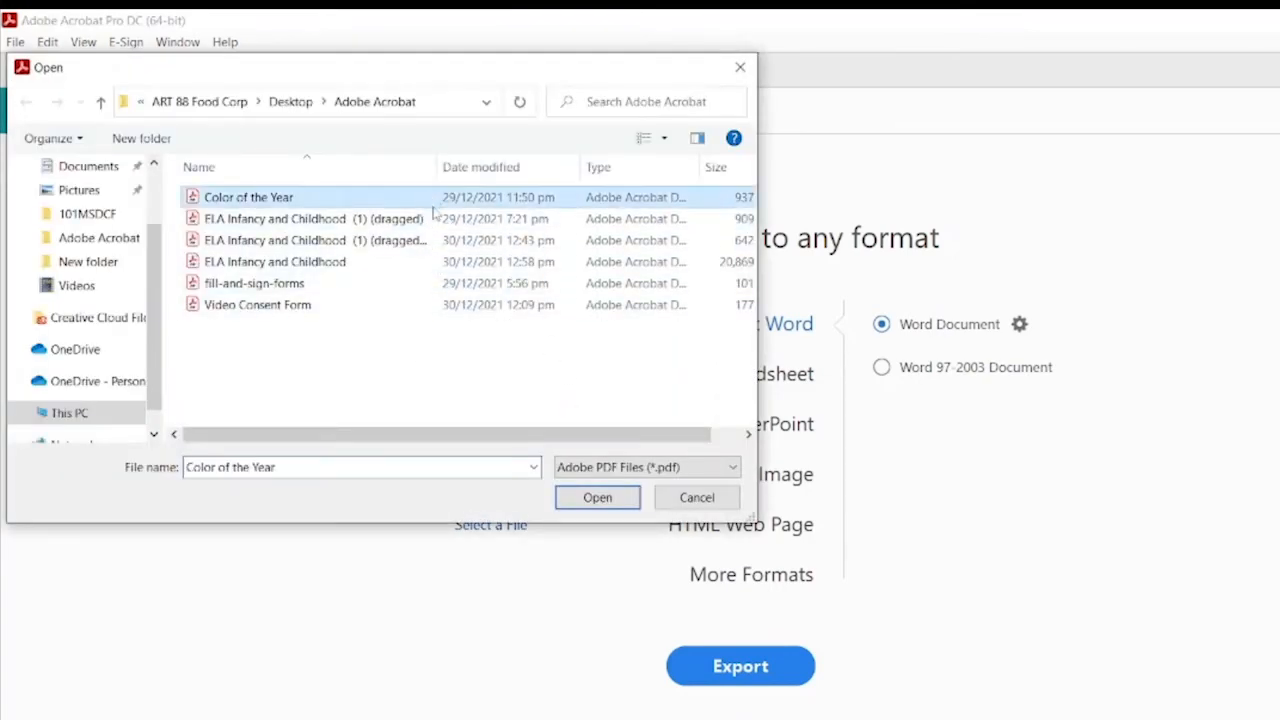
{"action": "double_click", "coordinate": [481, 200]}
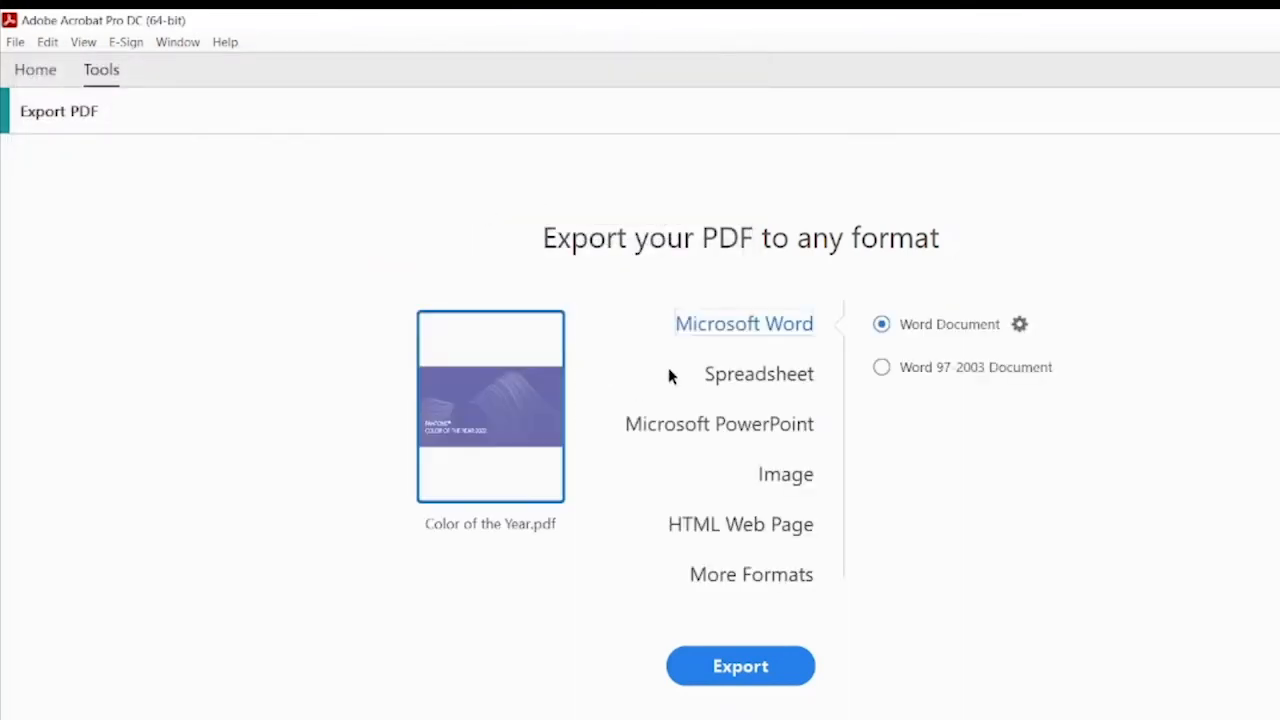
Step: Export it as a Microsoft PowerPoint presentation saved to the Desktop
{"action": "left_click", "coordinate": [786, 372]}
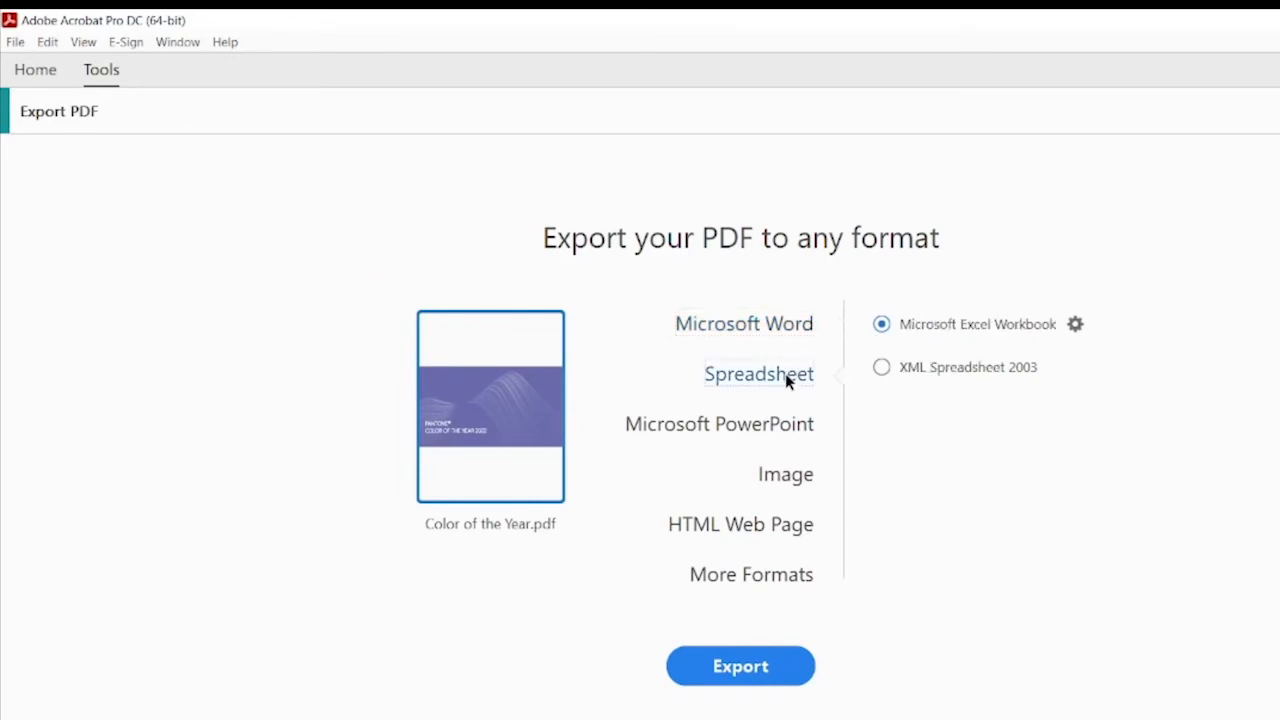
{"action": "left_click", "coordinate": [795, 327]}
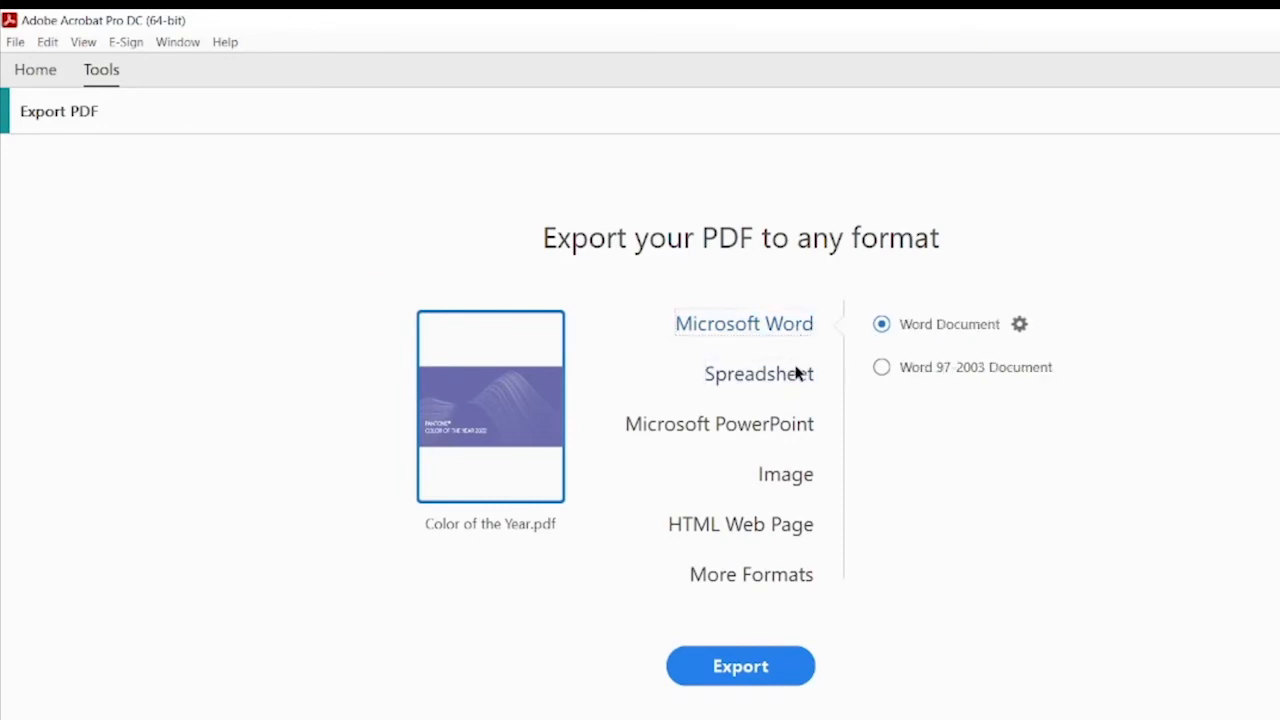
{"action": "left_click", "coordinate": [789, 432]}
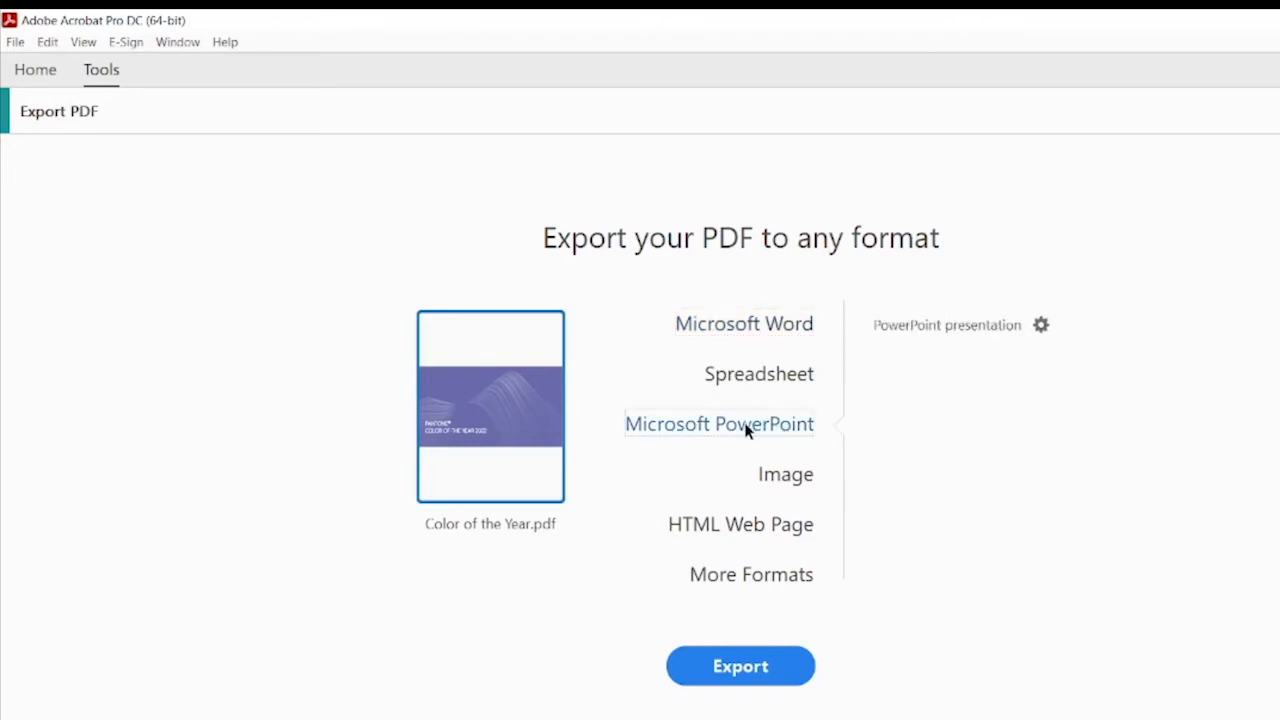
{"action": "left_click", "coordinate": [762, 668]}
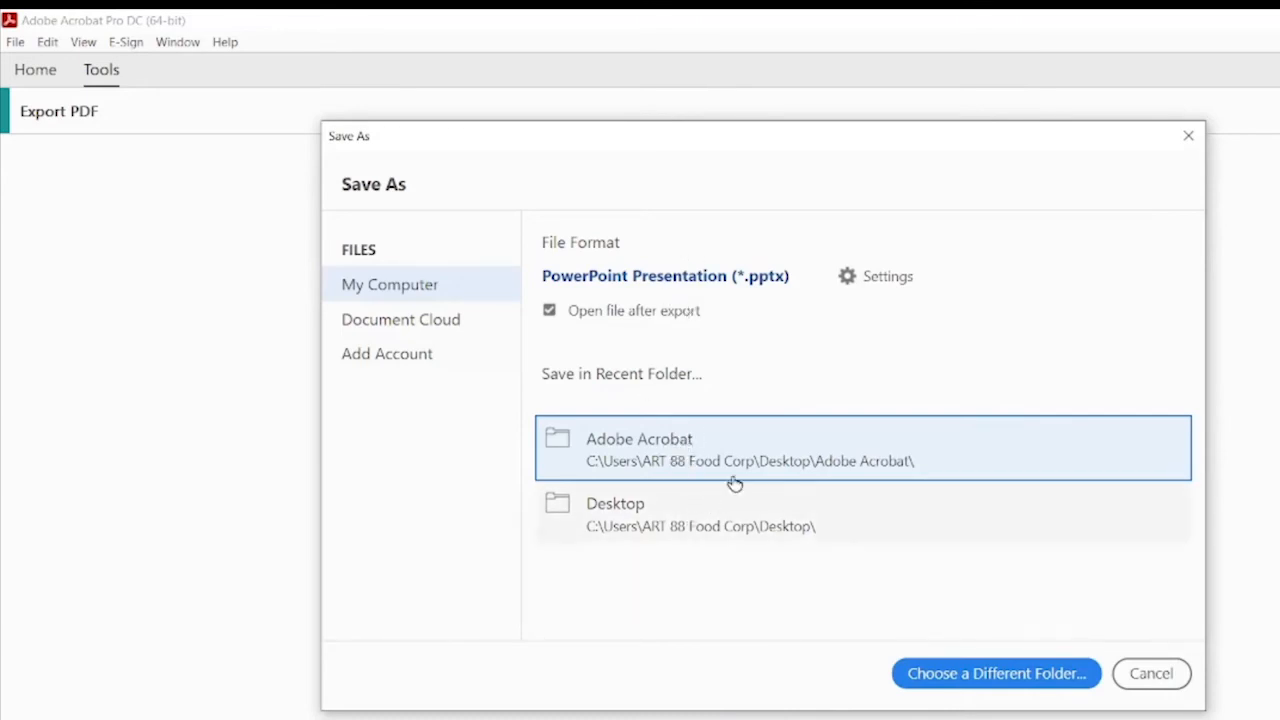
{"action": "left_click", "coordinate": [770, 528]}
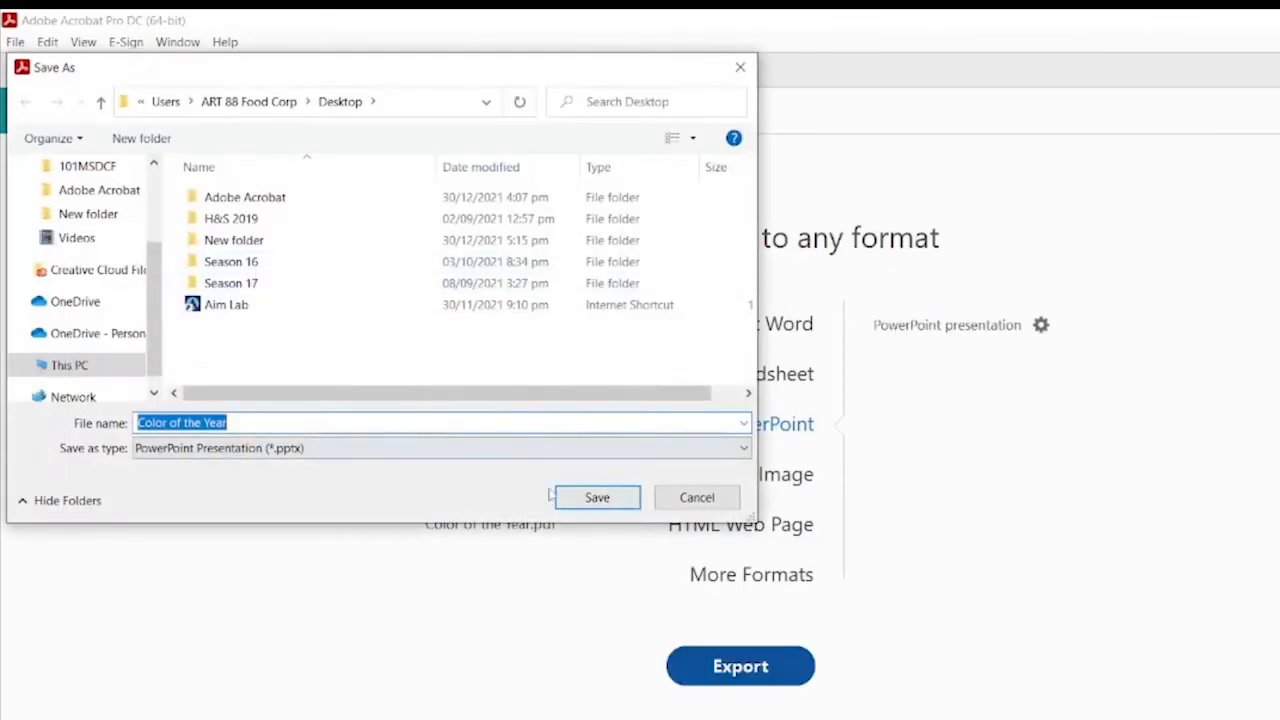
{"action": "left_click", "coordinate": [594, 502]}
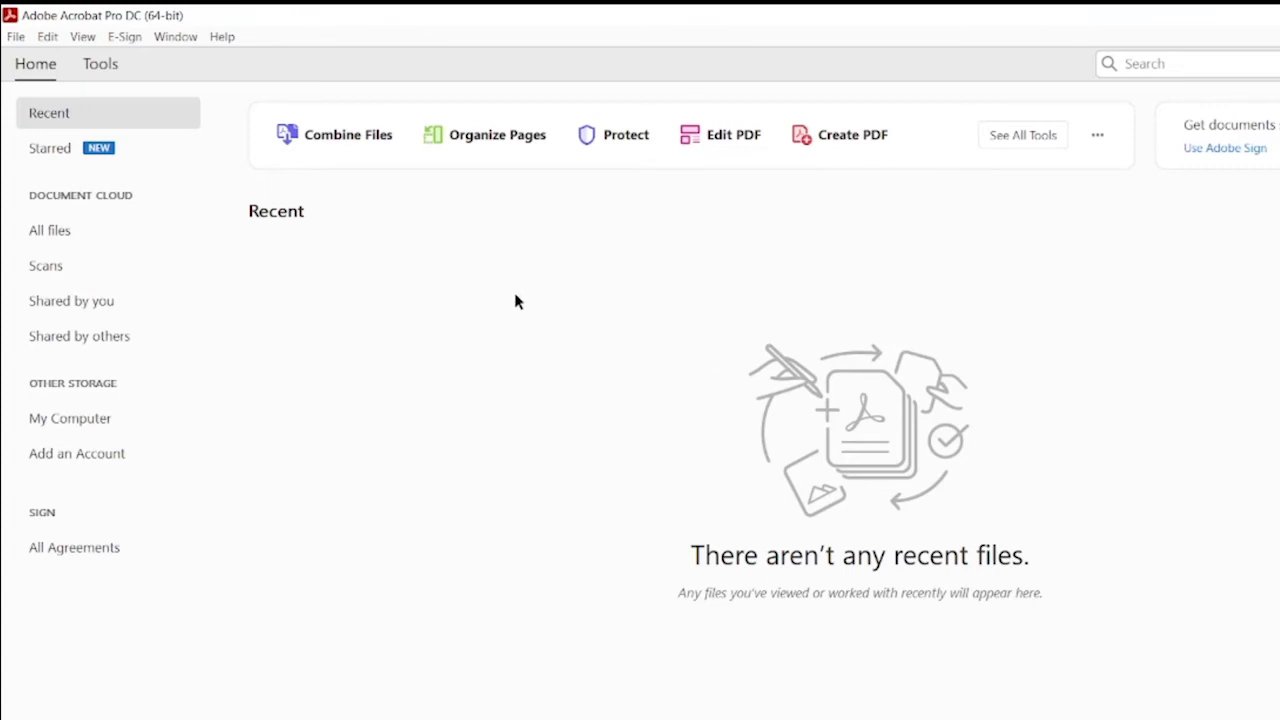
Step: Open ELA Infancy and Childhood from the Adobe Acrobat folder in the Optimize PDF tool
{"action": "left_click", "coordinate": [105, 64]}
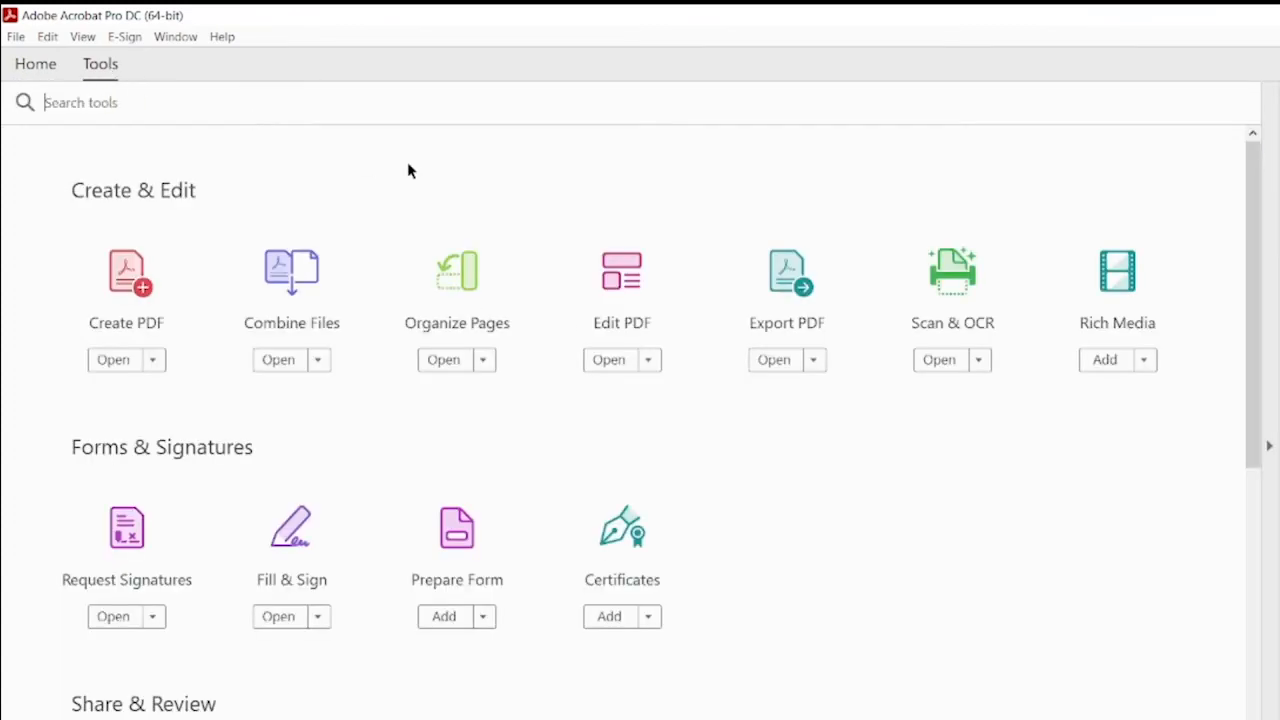
{"action": "scroll", "coordinate": [797, 380], "scroll_direction": "down", "scroll_amount": 5}
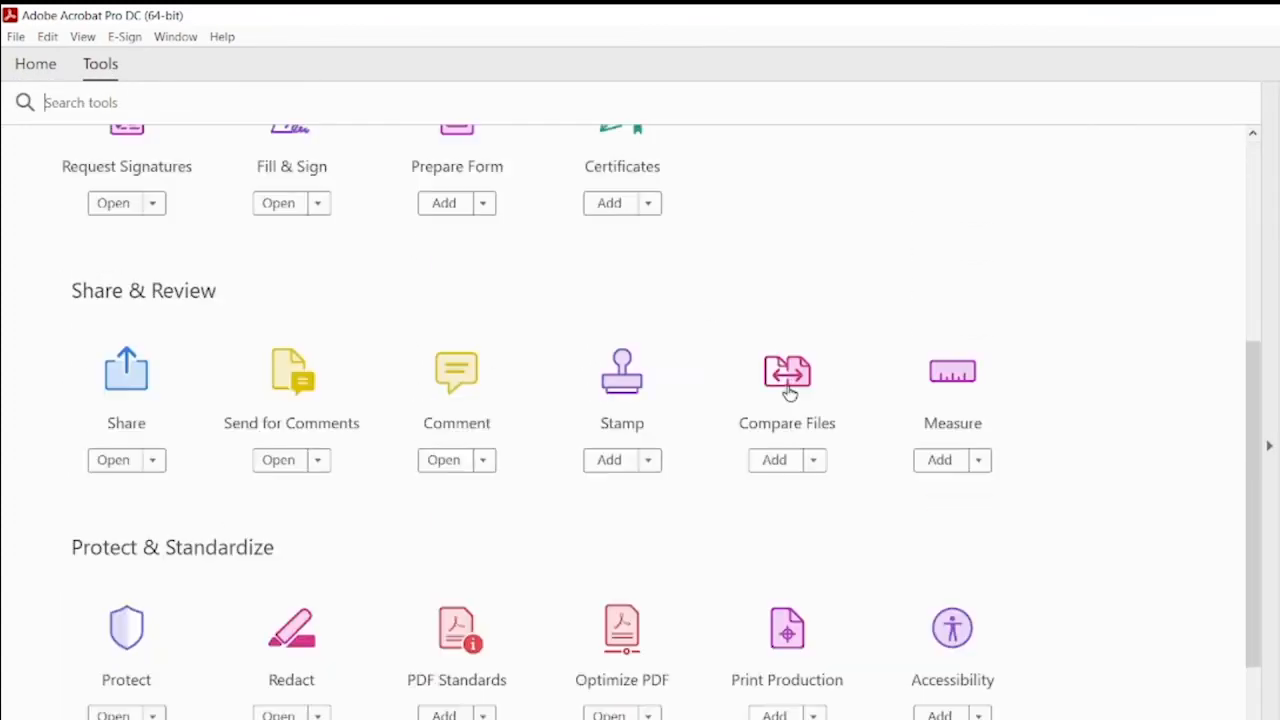
{"action": "left_click", "coordinate": [621, 655]}
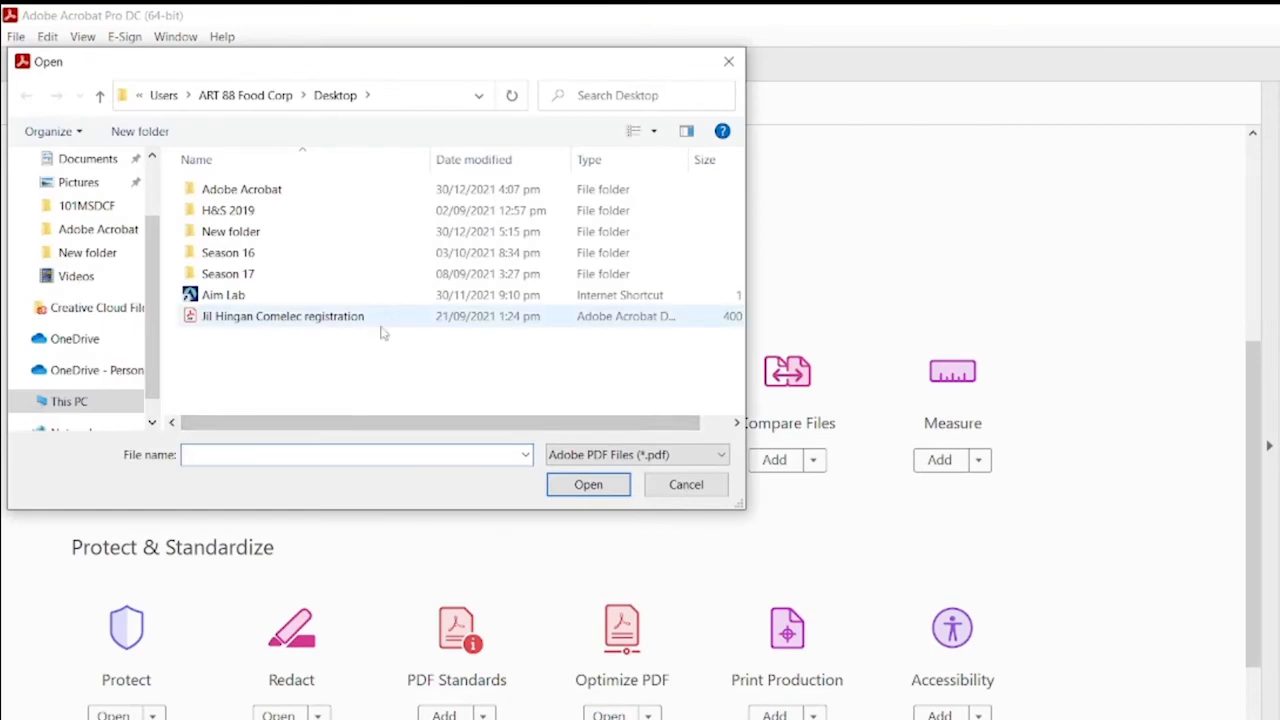
{"action": "left_click", "coordinate": [262, 192]}
{"action": "double_click", "coordinate": [277, 194]}
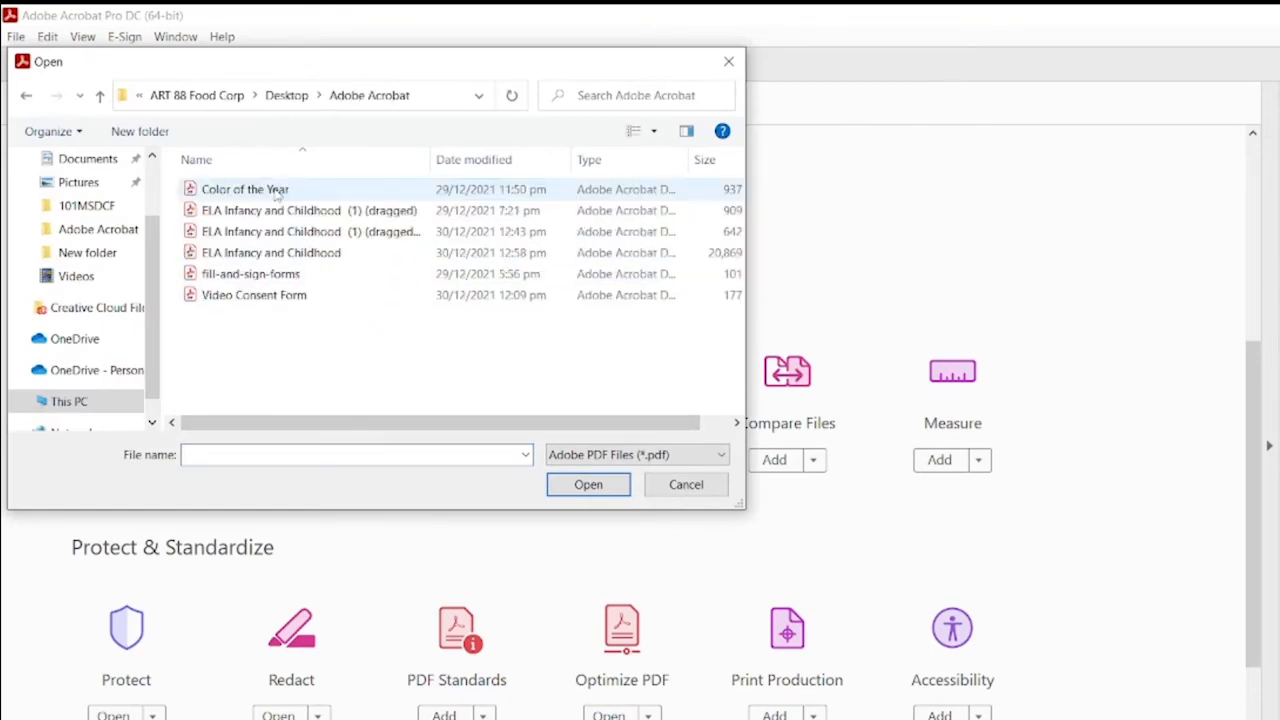
{"action": "double_click", "coordinate": [326, 253]}
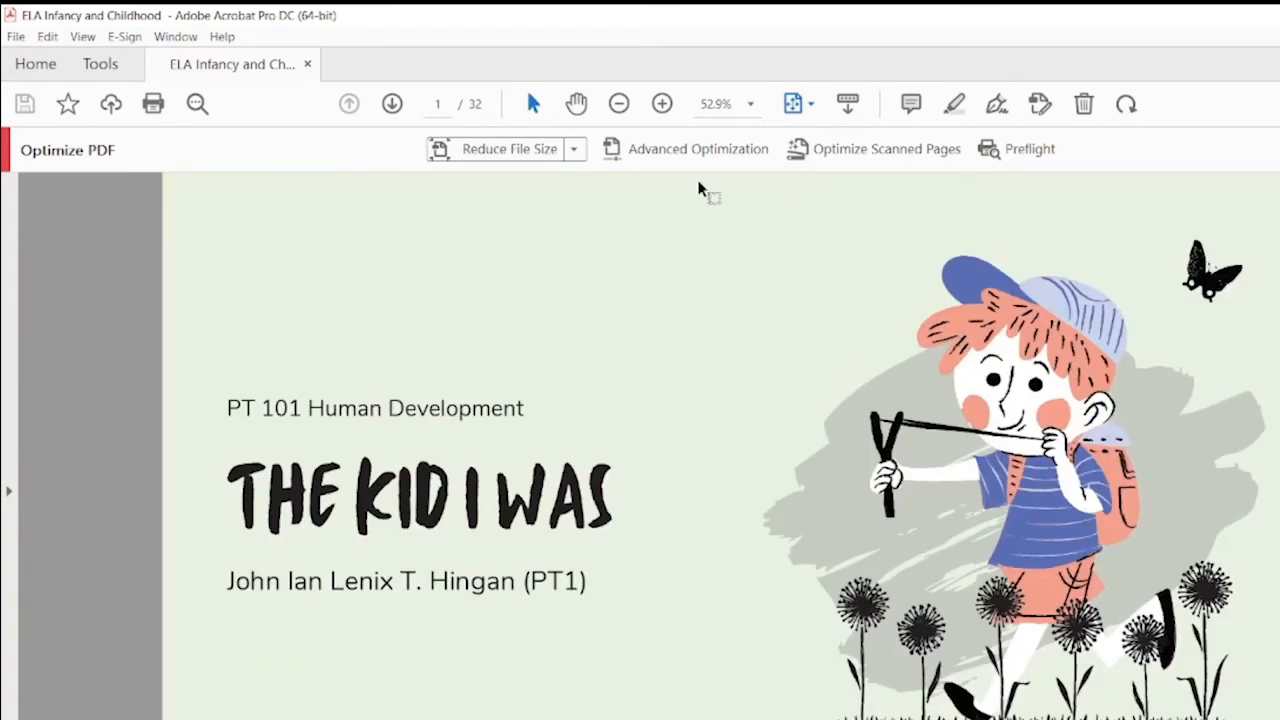
Step: Save a reduced-size copy to the Desktop as 'ELA Infancy and Childhood_Compressed'
{"action": "left_click", "coordinate": [494, 150]}
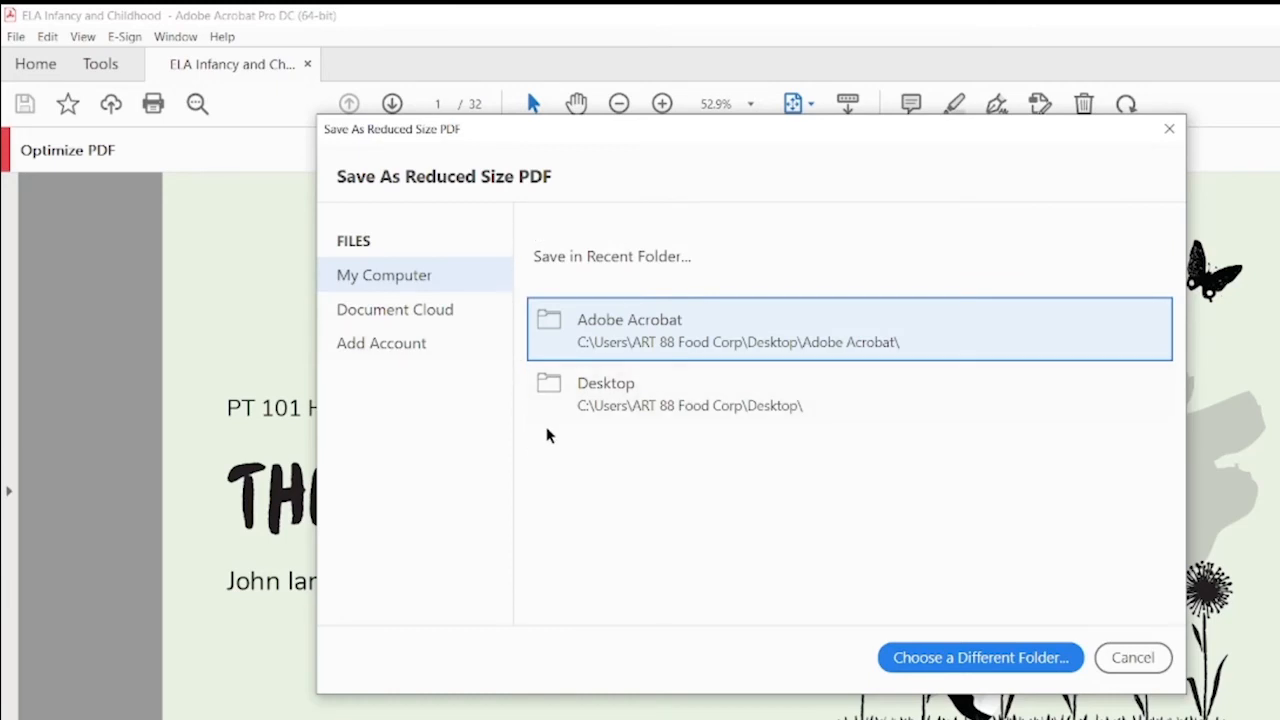
{"action": "left_click", "coordinate": [600, 400]}
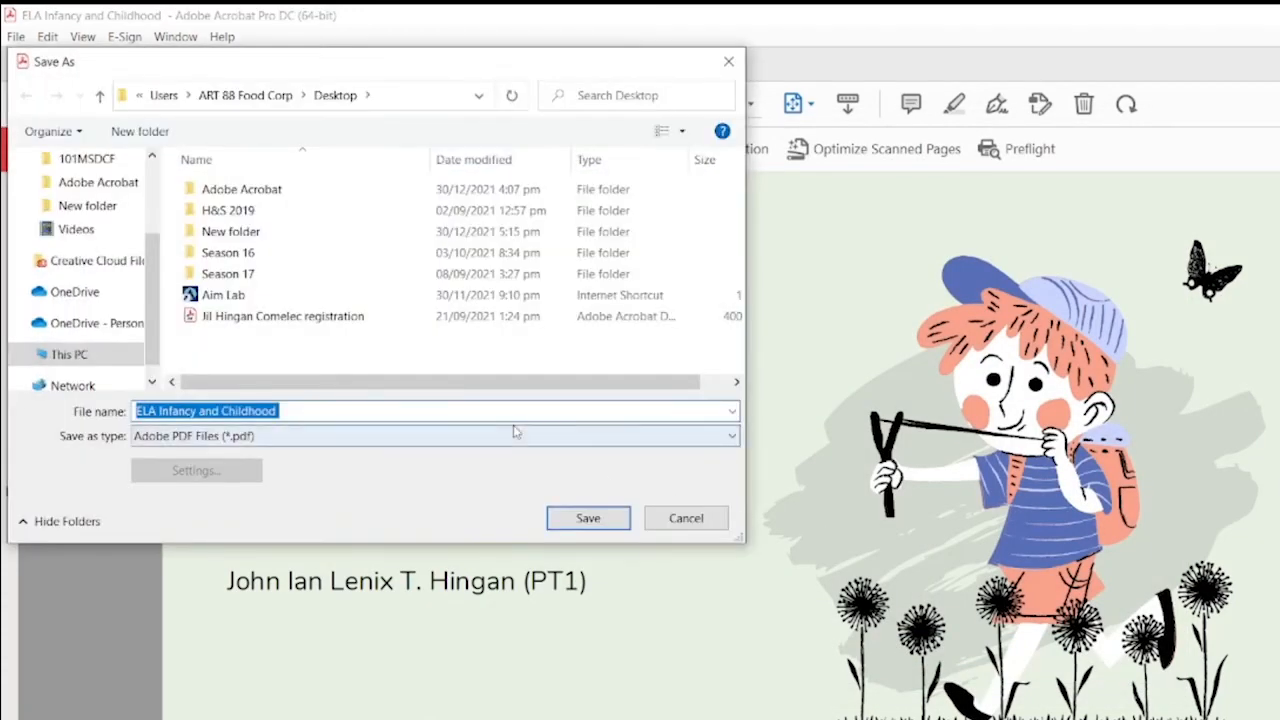
{"action": "left_click", "coordinate": [406, 411]}
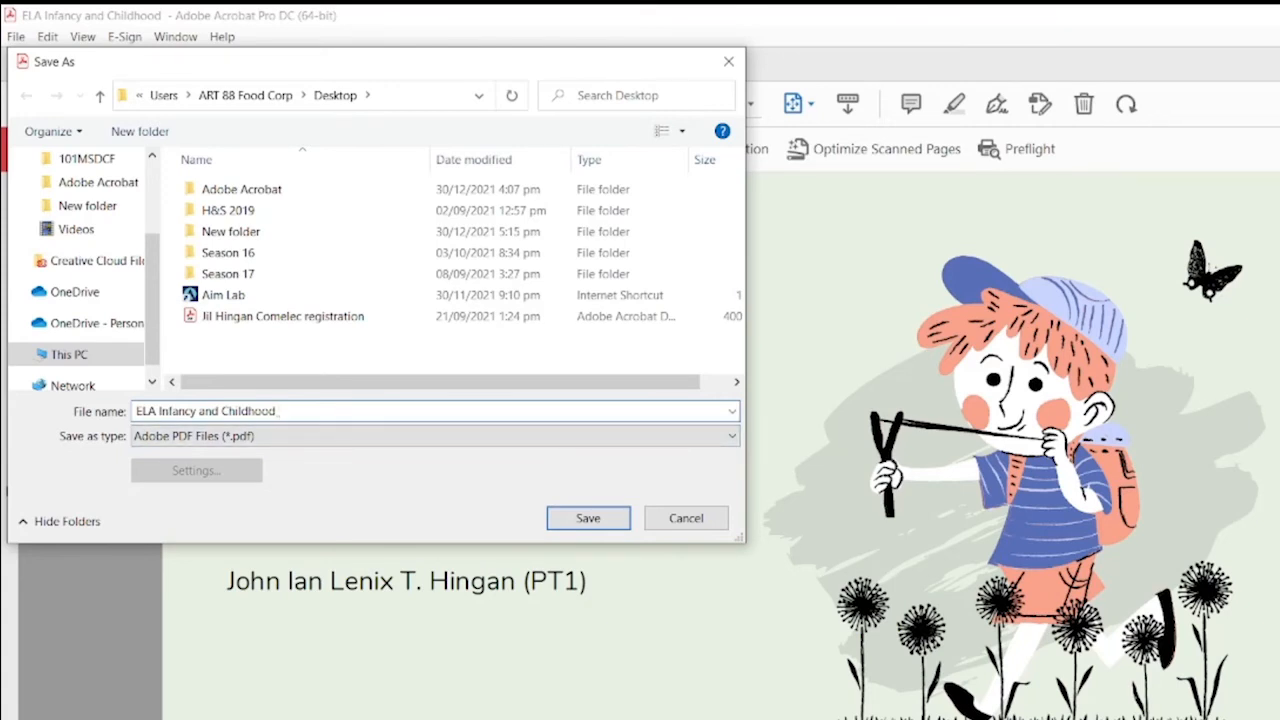
{"action": "type", "text": "Cp."}
{"action": "key", "text": "Num_Lock"}
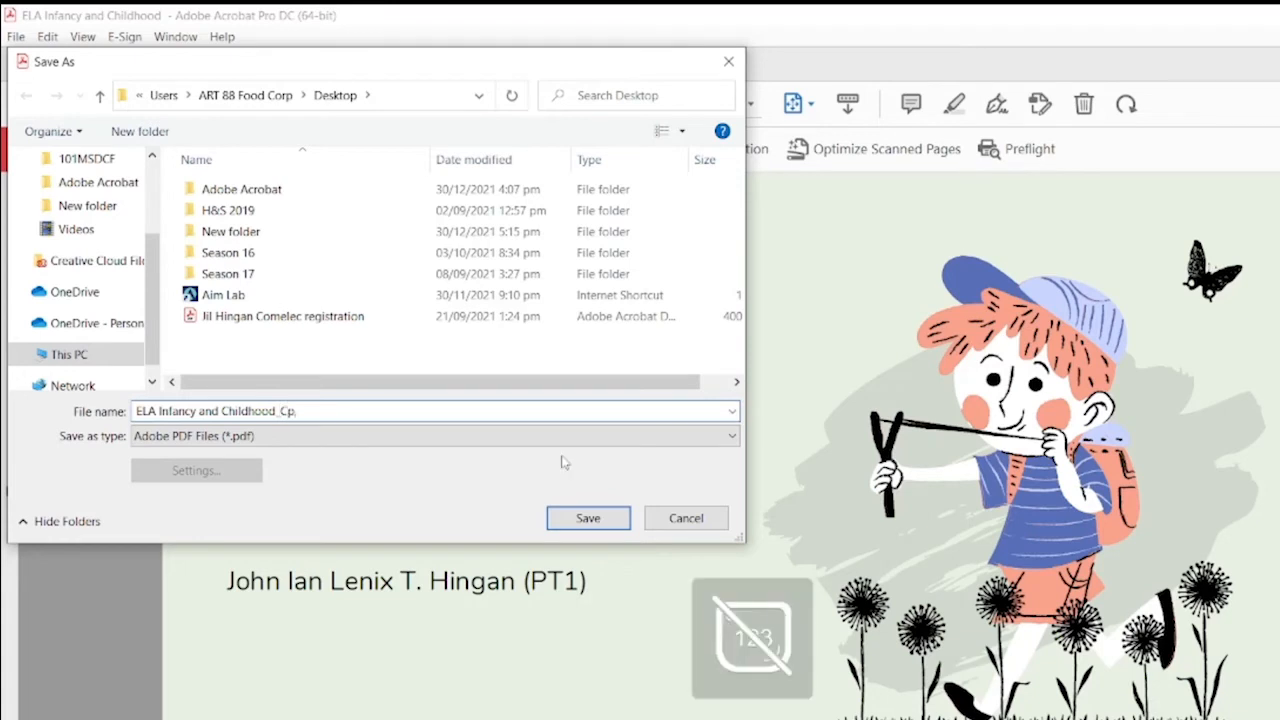
{"action": "key", "text": "BackSpace"}
{"action": "key", "text": "BackSpace"}
{"action": "type", "text": "ompressed"}
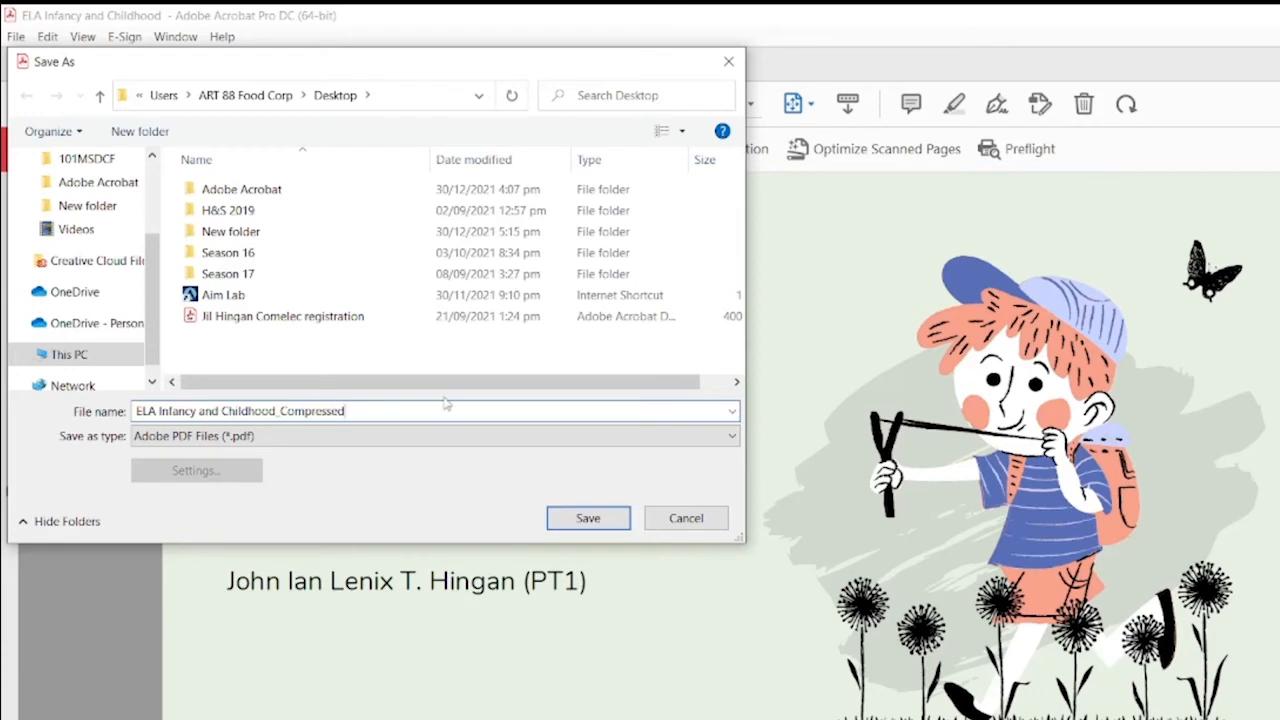
{"action": "left_click", "coordinate": [589, 519]}
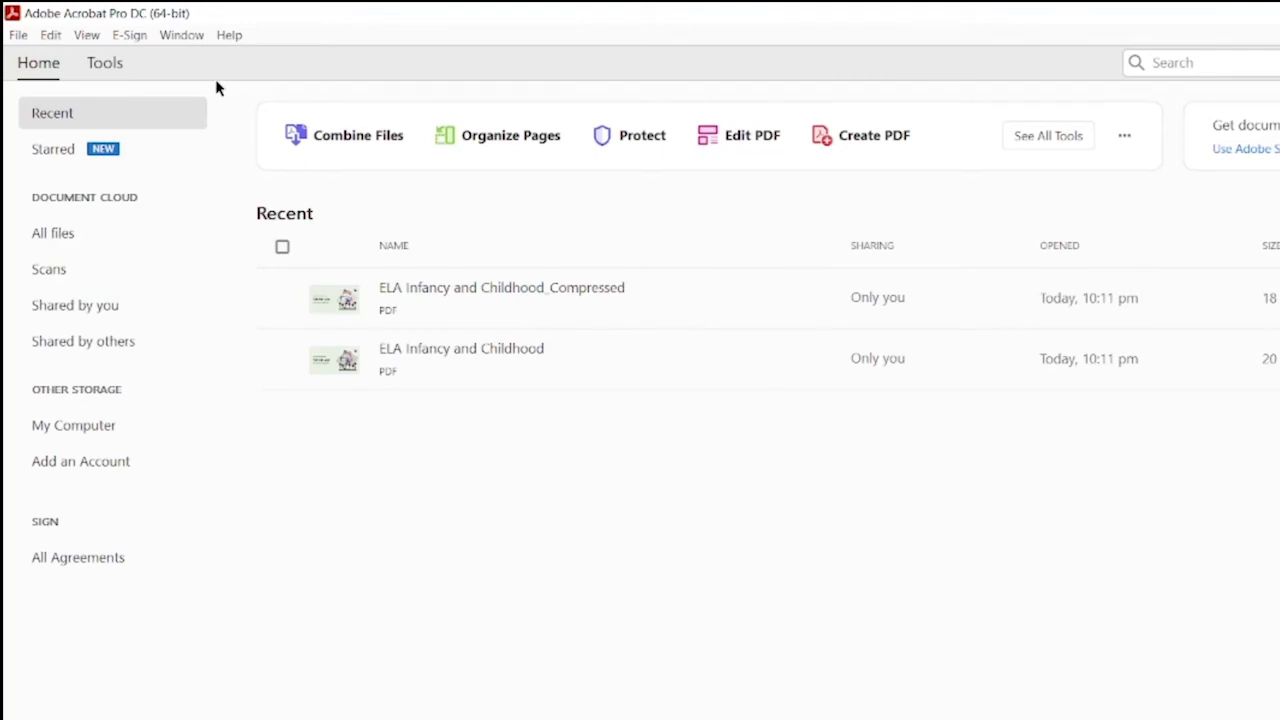
Step: Open ELA Infancy and Childhood (1) (dragged) in Redact and mark 'During my childhood' for redaction
{"action": "left_click", "coordinate": [116, 68]}
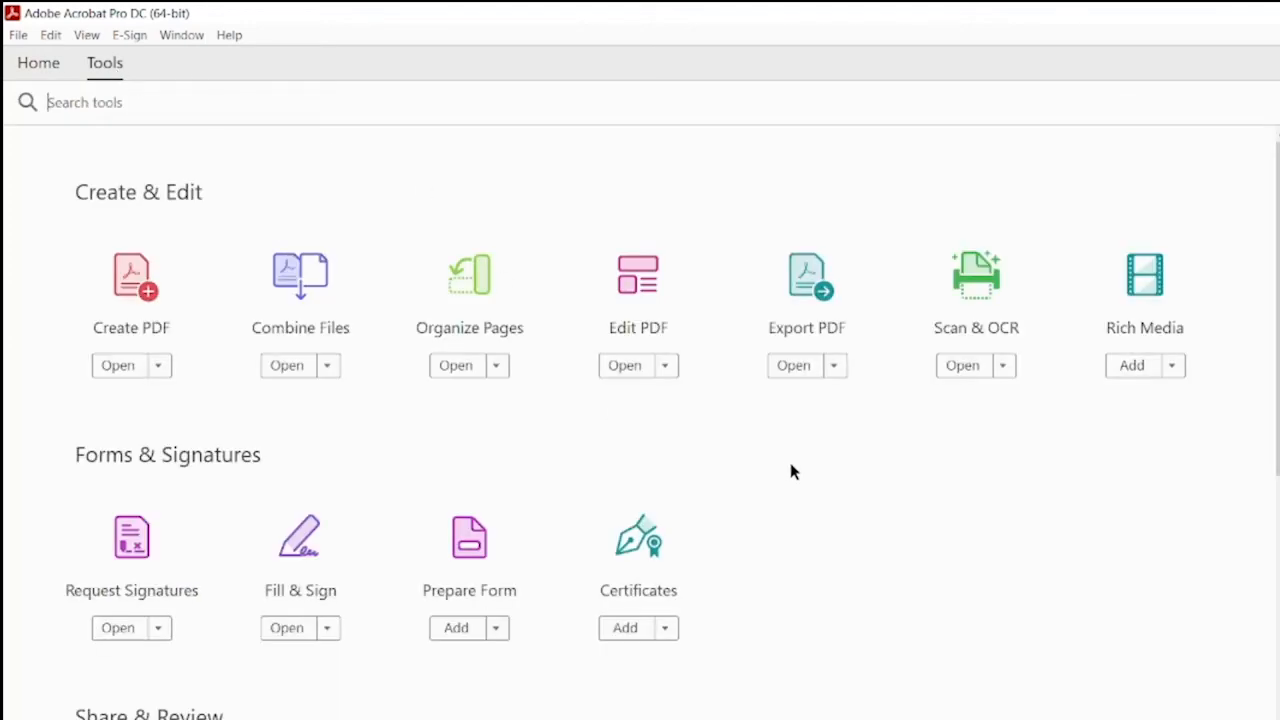
{"action": "scroll", "coordinate": [763, 465], "scroll_direction": "down", "scroll_amount": 3}
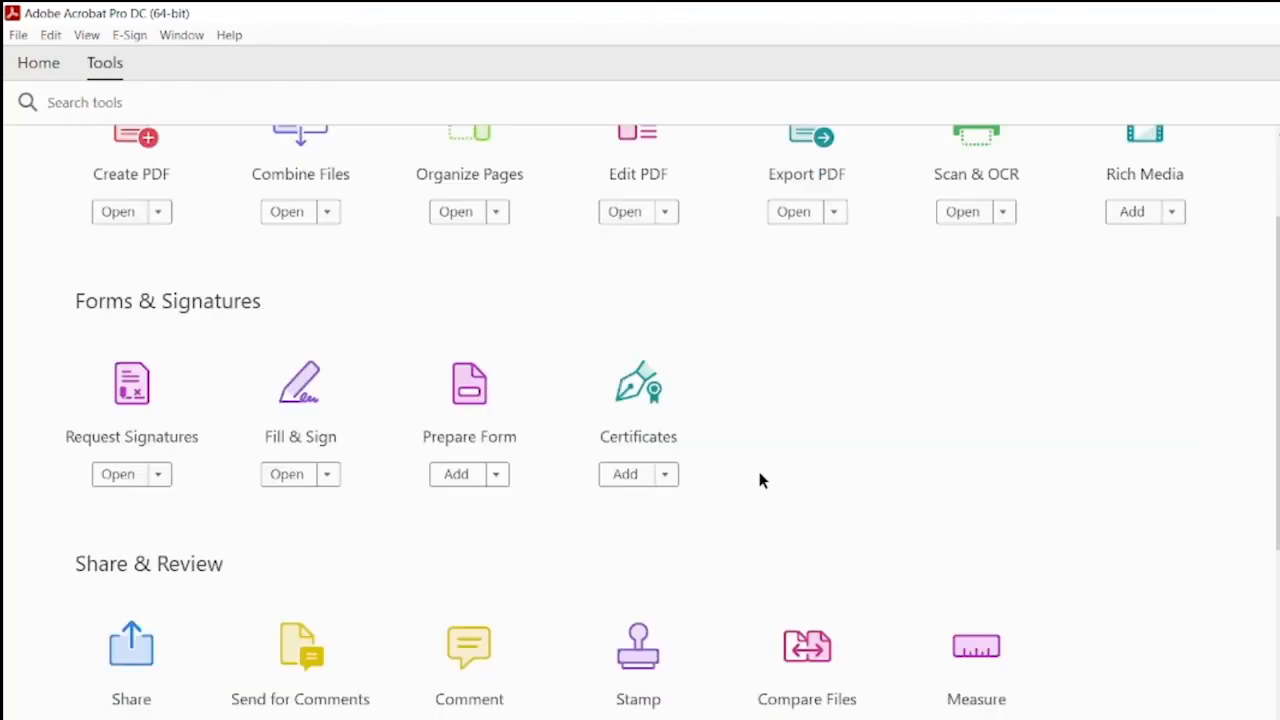
{"action": "scroll", "coordinate": [760, 478], "scroll_direction": "up", "scroll_amount": 1}
{"action": "scroll", "coordinate": [760, 478], "scroll_direction": "down", "scroll_amount": 5}
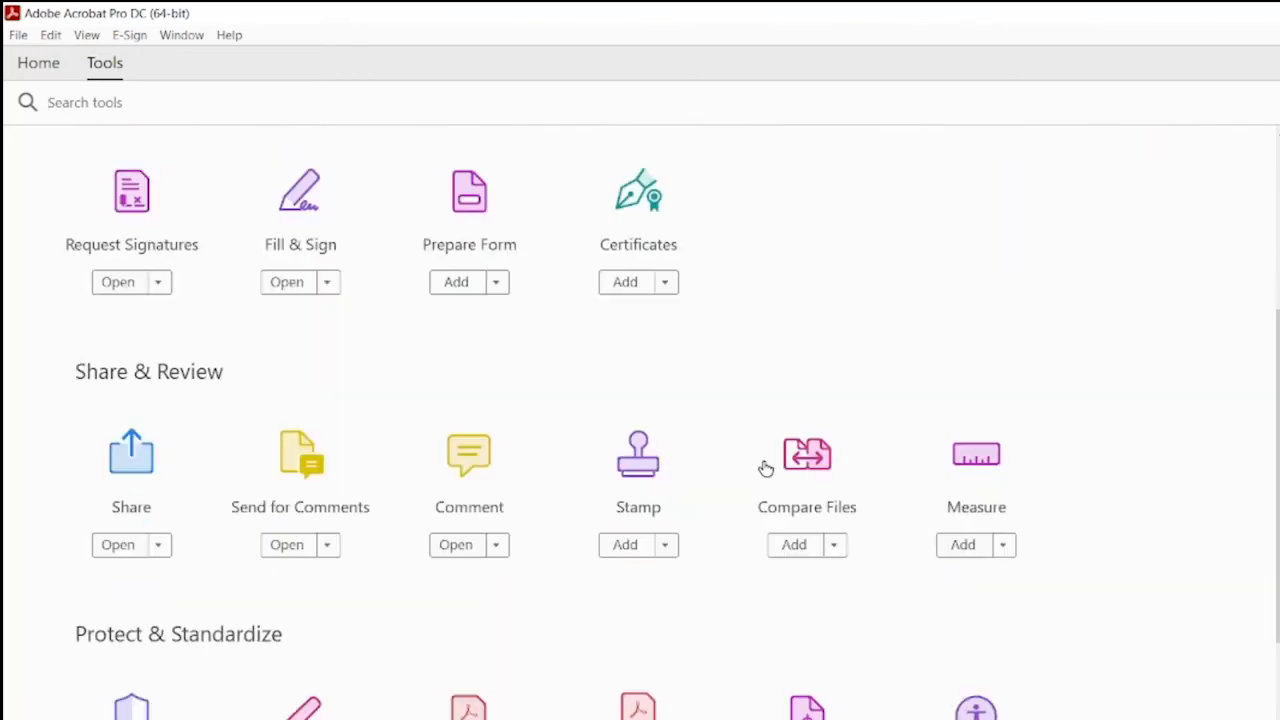
{"action": "scroll", "coordinate": [766, 490], "scroll_direction": "down", "scroll_amount": 1}
{"action": "scroll", "coordinate": [245, 630], "scroll_direction": "down", "scroll_amount": 1}
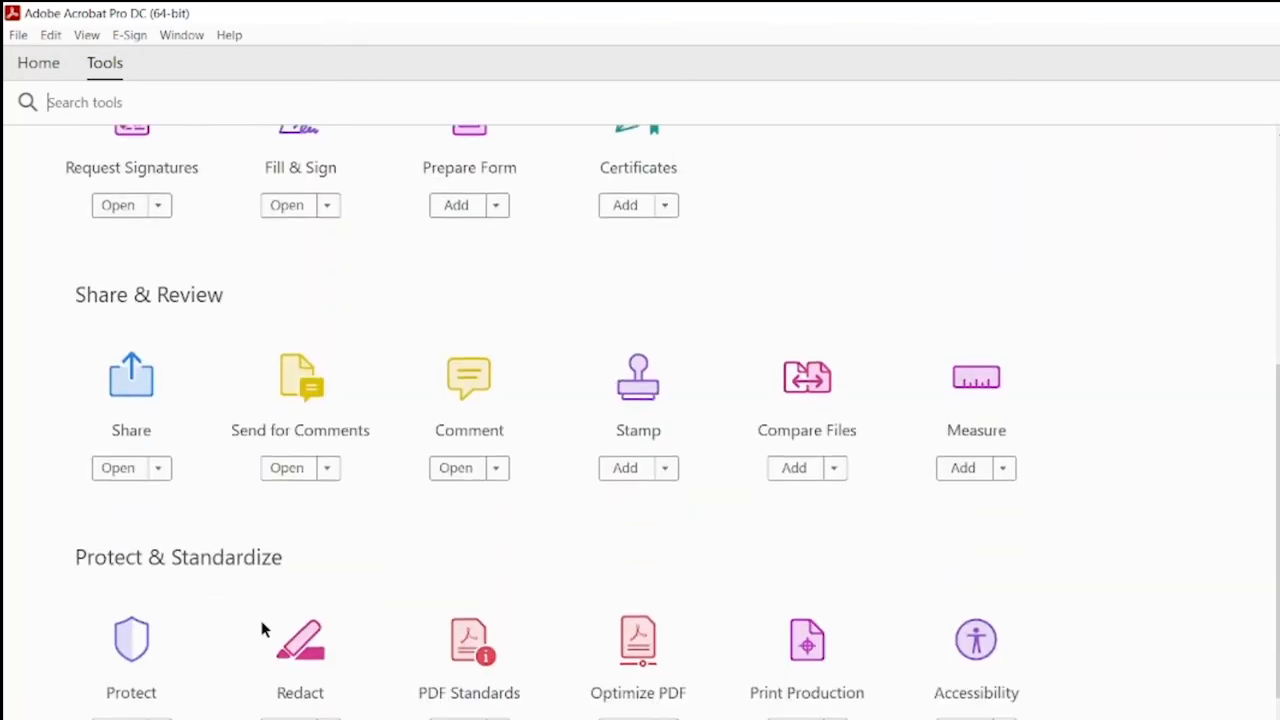
{"action": "scroll", "coordinate": [262, 630], "scroll_direction": "down", "scroll_amount": 1}
{"action": "left_click", "coordinate": [297, 646]}
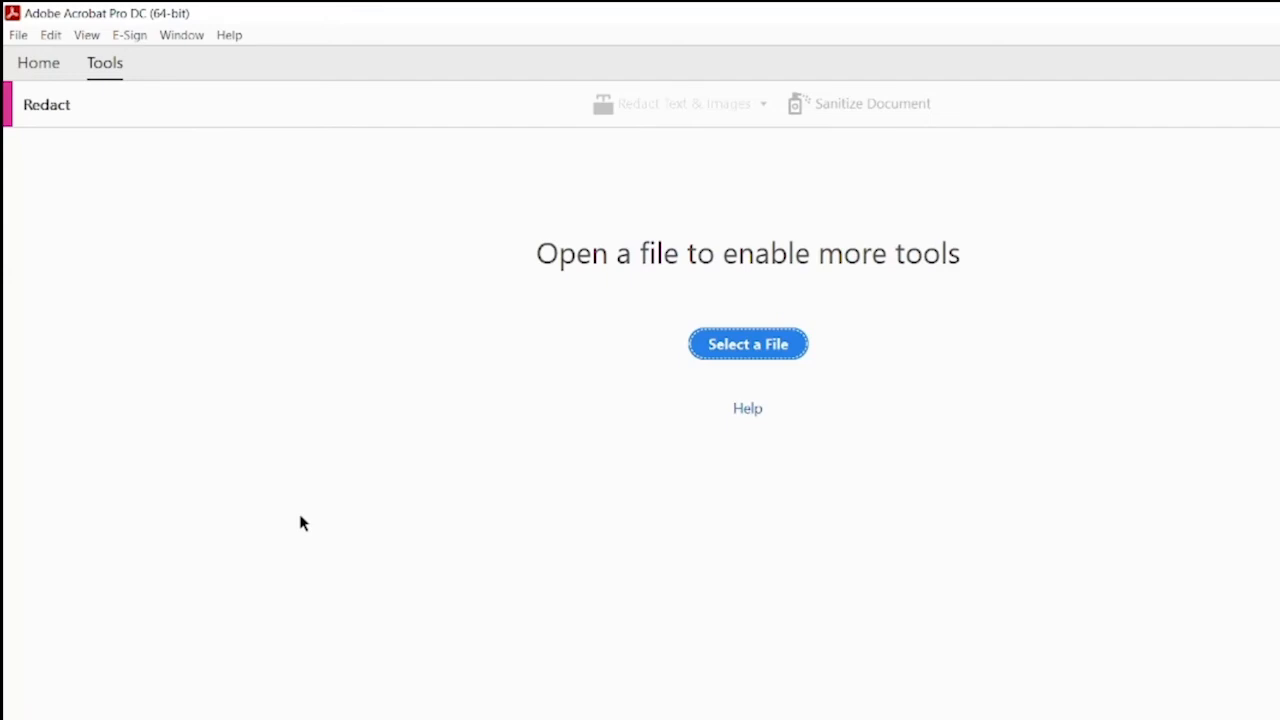
{"action": "left_click", "coordinate": [748, 345]}
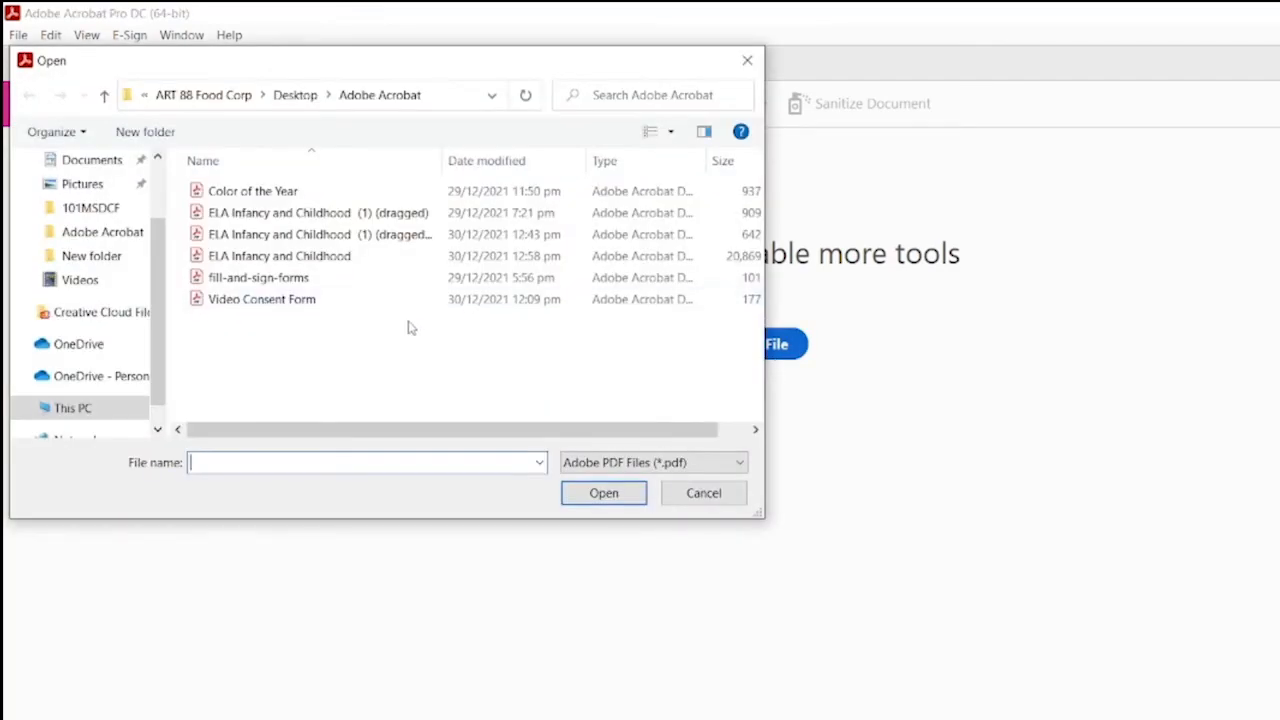
{"action": "double_click", "coordinate": [418, 213]}
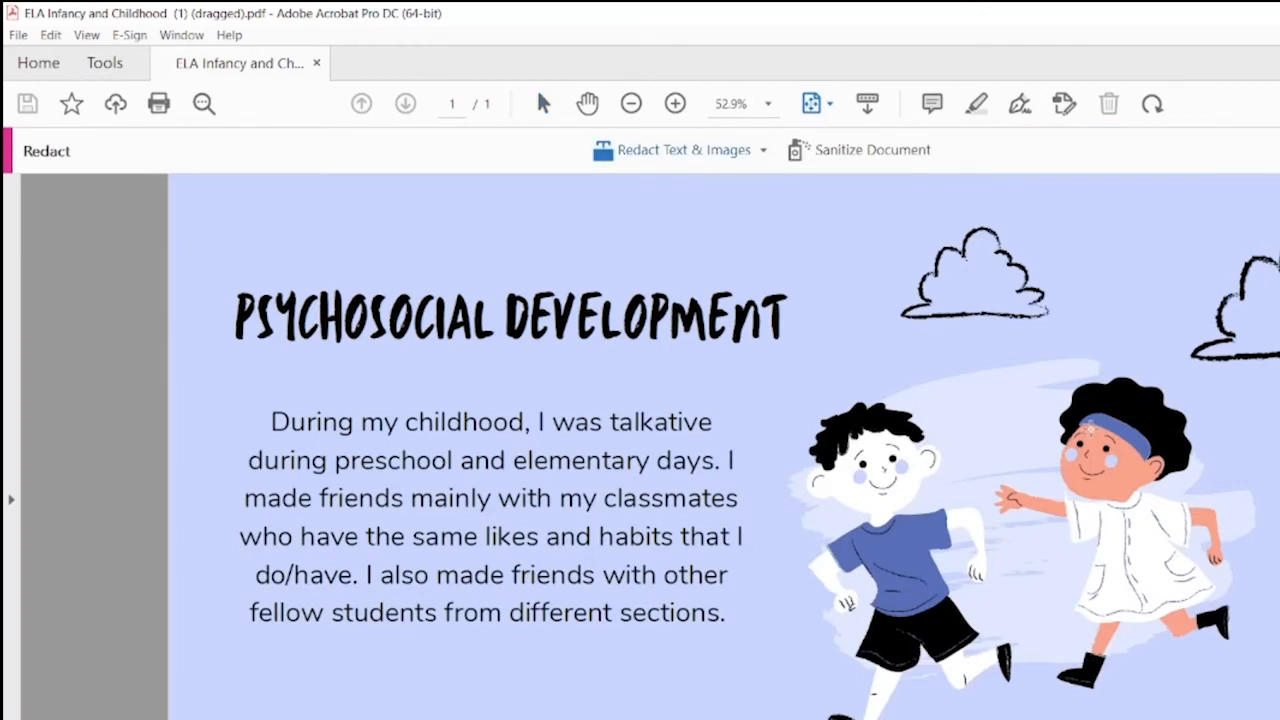
{"action": "left_click", "coordinate": [791, 302]}
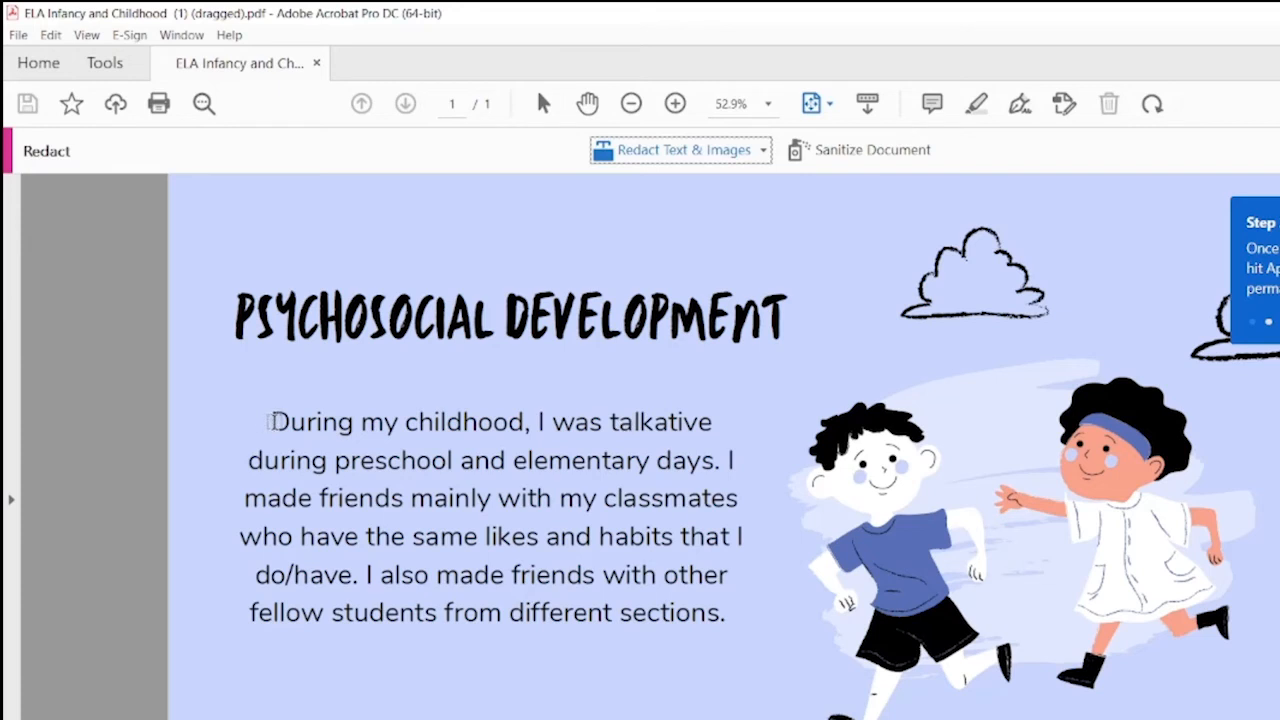
{"action": "left_click_drag", "start_coordinate": [270, 421], "coordinate": [522, 421]}
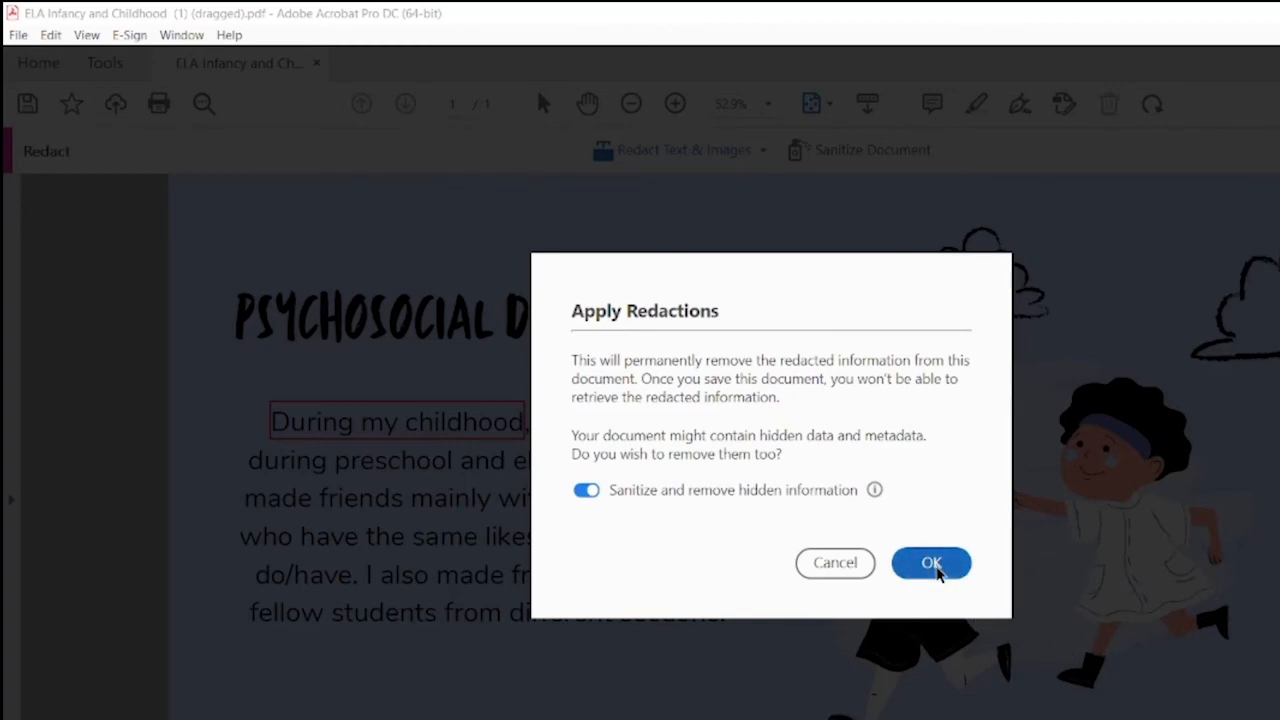
Step: Apply the redactions and save the _Redacted copy to the Desktop
{"action": "left_click", "coordinate": [932, 564]}
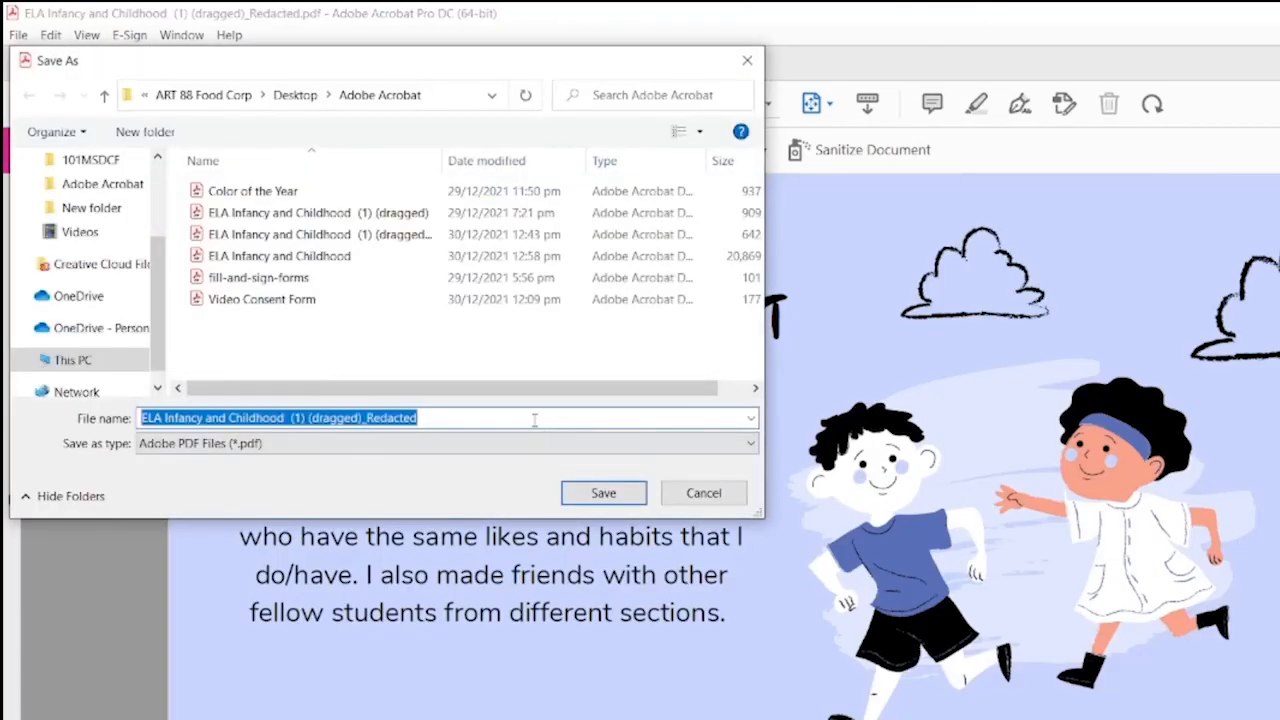
{"action": "left_click", "coordinate": [531, 419]}
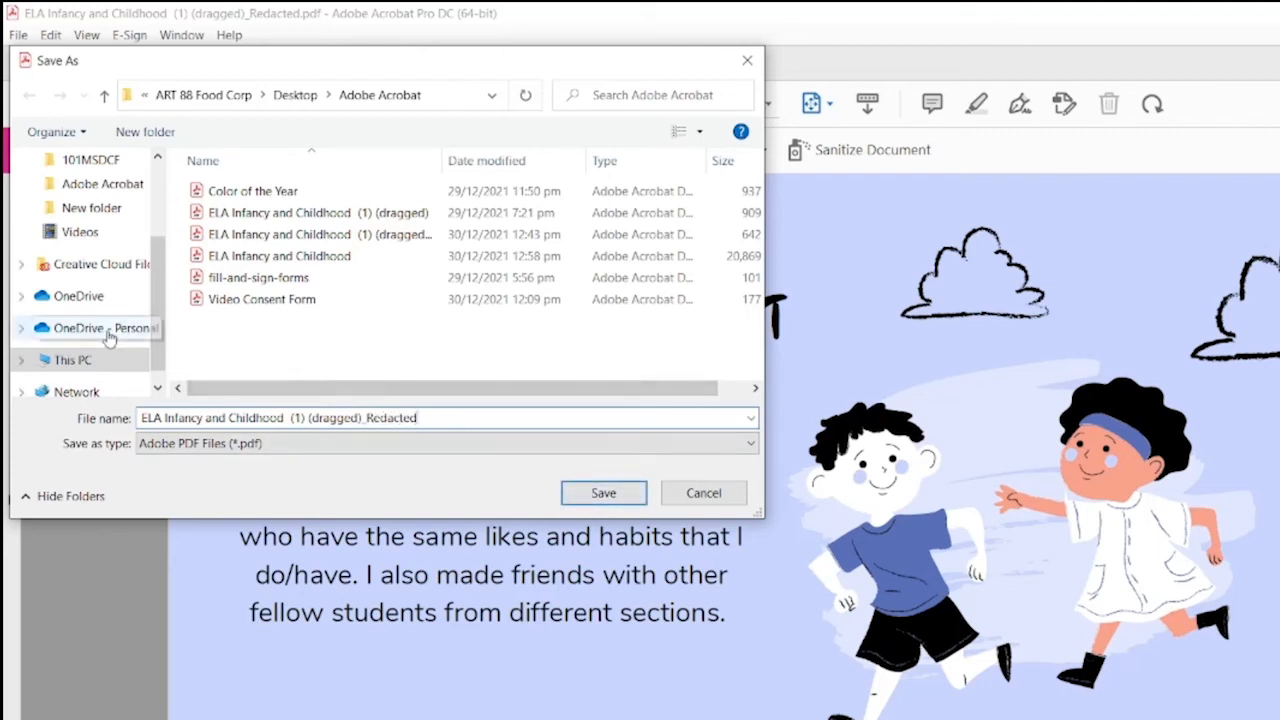
{"action": "scroll", "coordinate": [108, 338], "scroll_direction": "down", "scroll_amount": 1}
{"action": "scroll", "coordinate": [106, 320], "scroll_direction": "up", "scroll_amount": 3}
{"action": "left_click", "coordinate": [100, 202]}
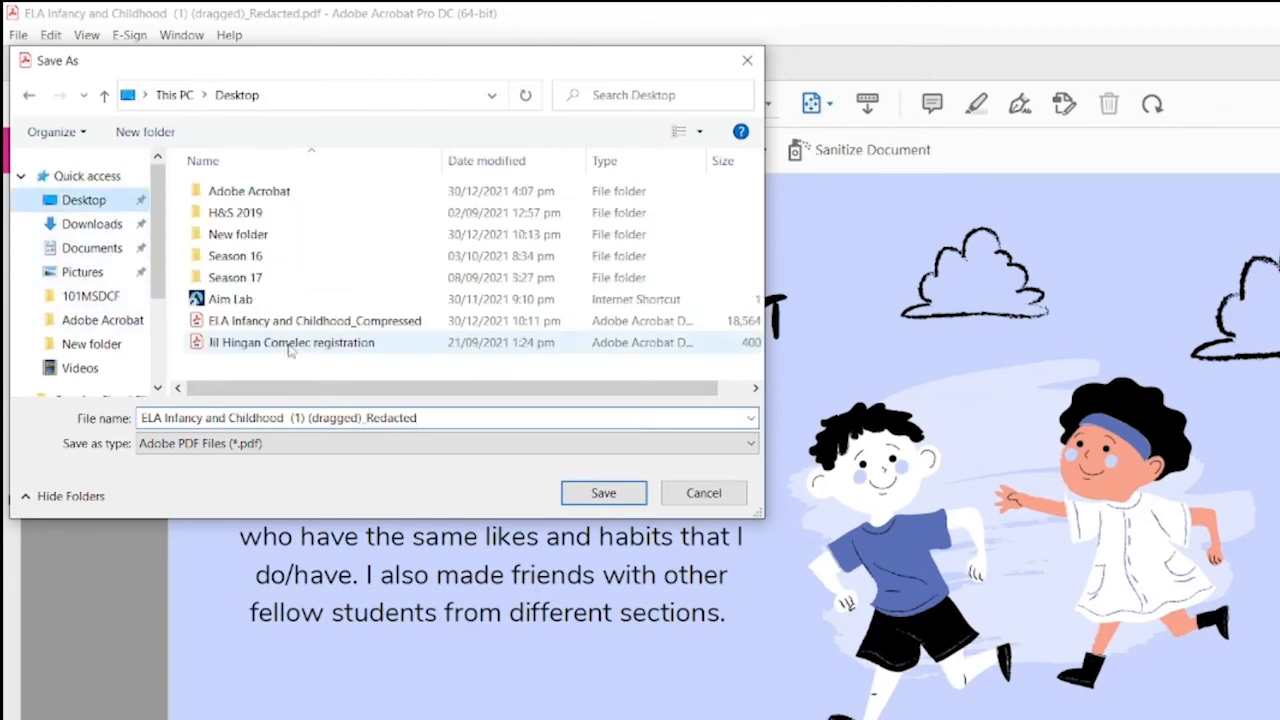
{"action": "left_click", "coordinate": [604, 492]}
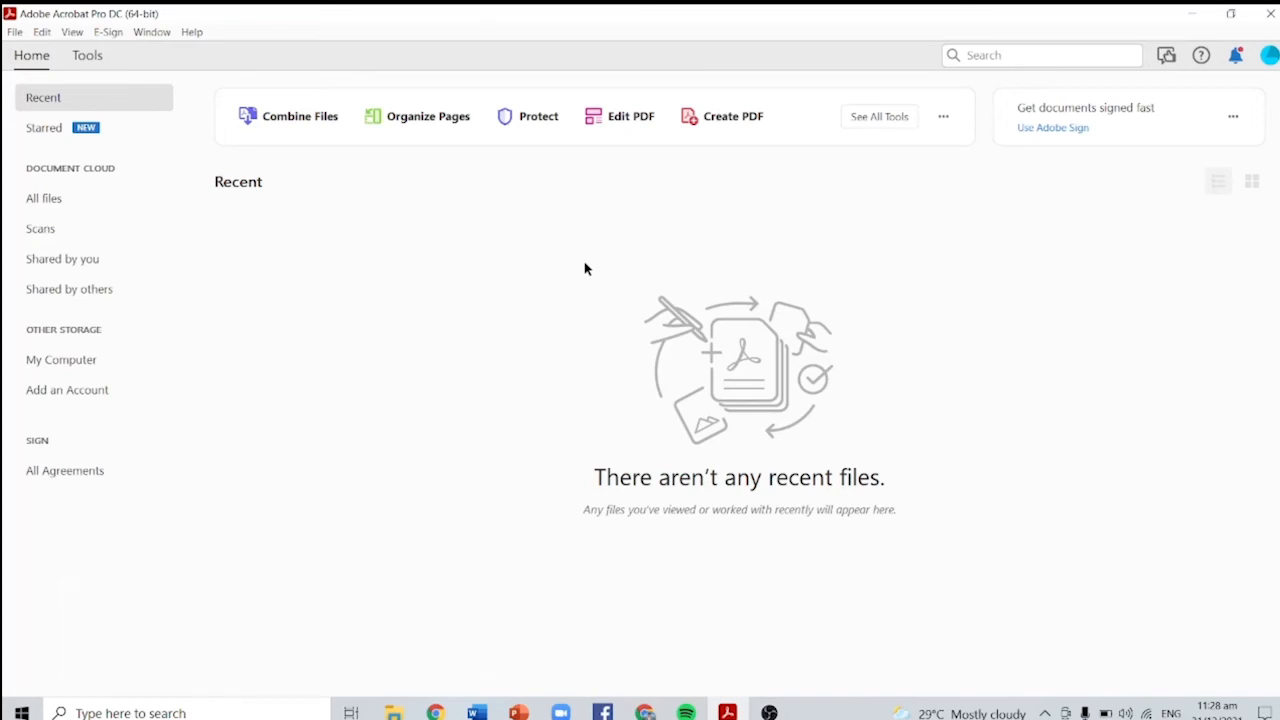
Step: Open ELA Infancy and Childhood (1) (dragged) for commenting and add a sticky note above the title
{"action": "left_click", "coordinate": [86, 57]}
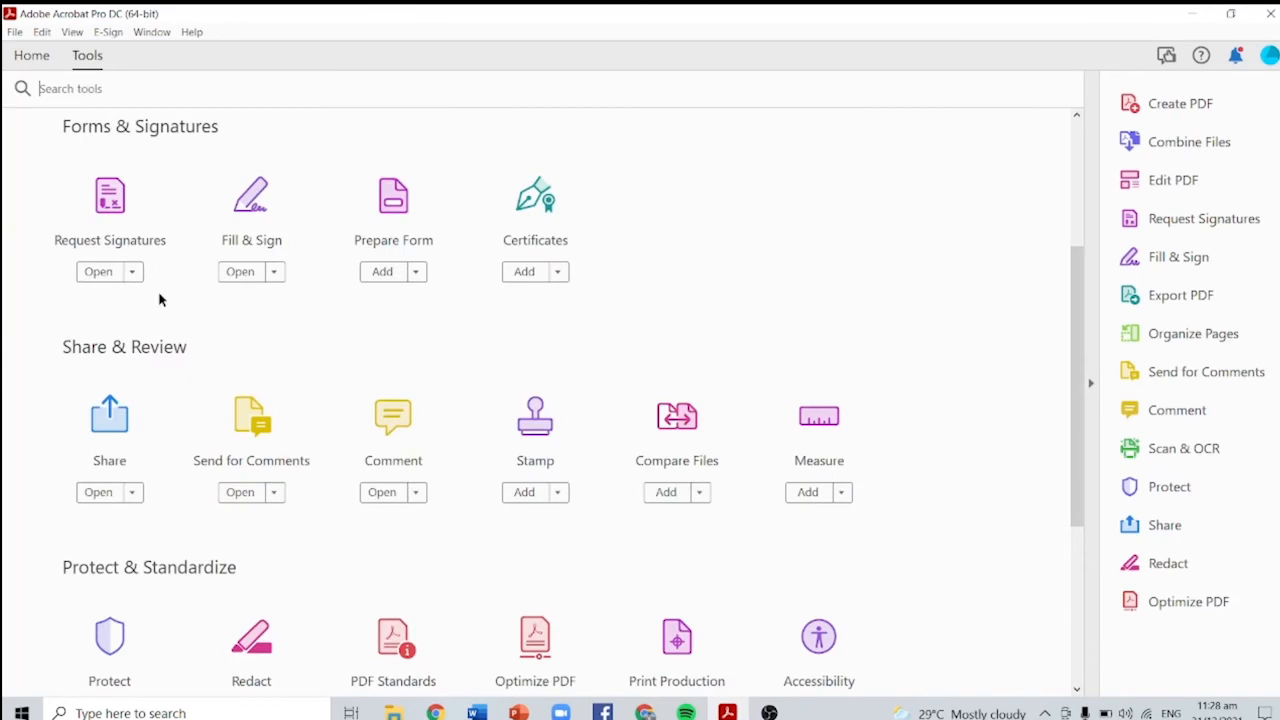
{"action": "left_click", "coordinate": [388, 430]}
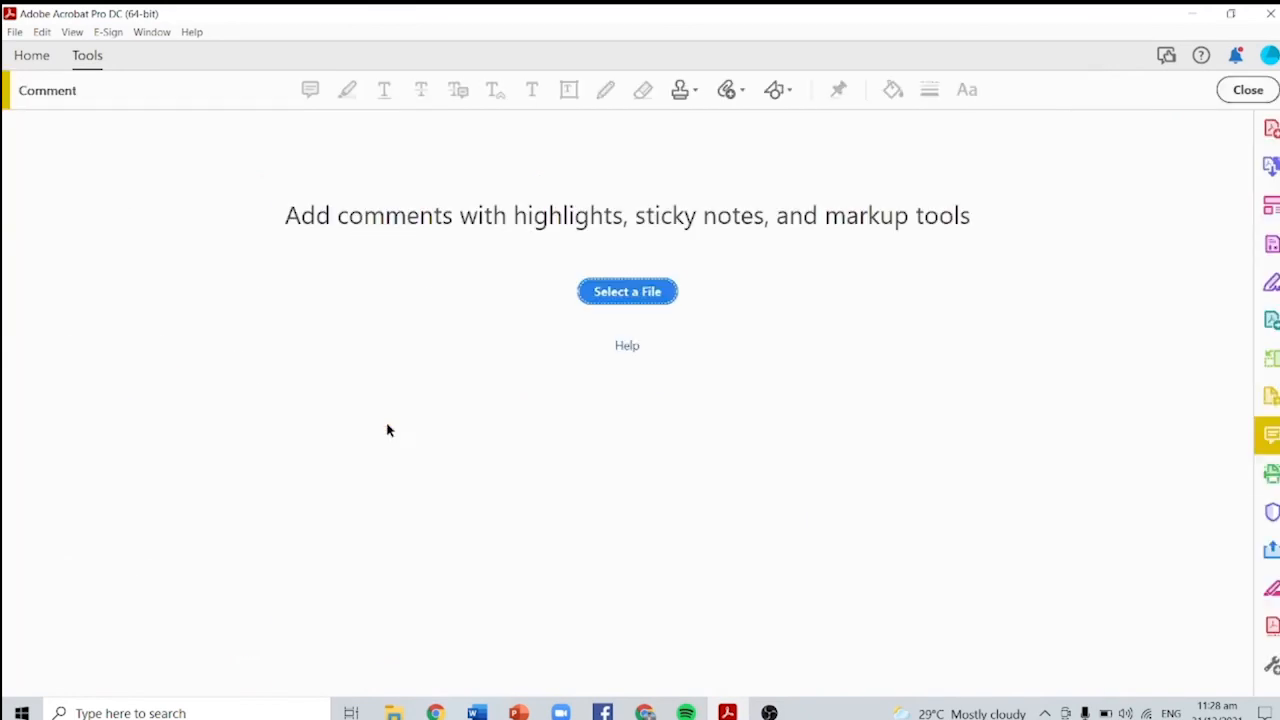
{"action": "left_click", "coordinate": [640, 296]}
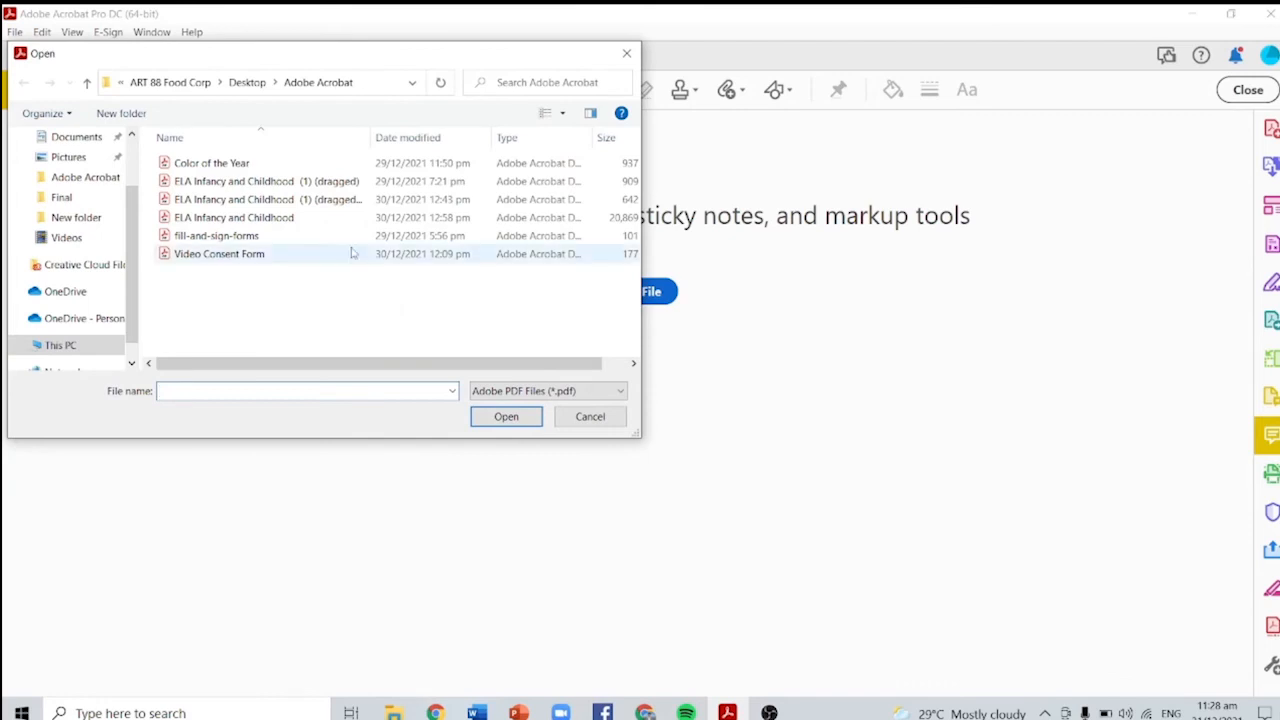
{"action": "double_click", "coordinate": [330, 181]}
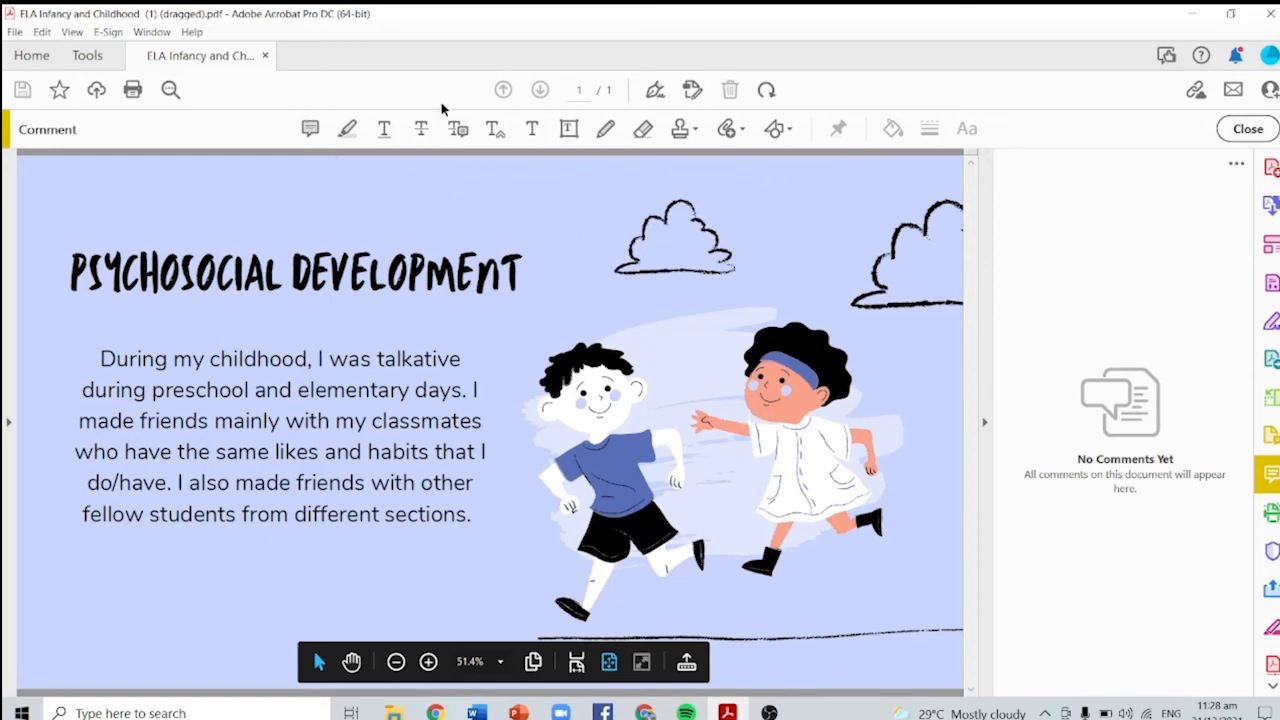
{"action": "left_click", "coordinate": [310, 131]}
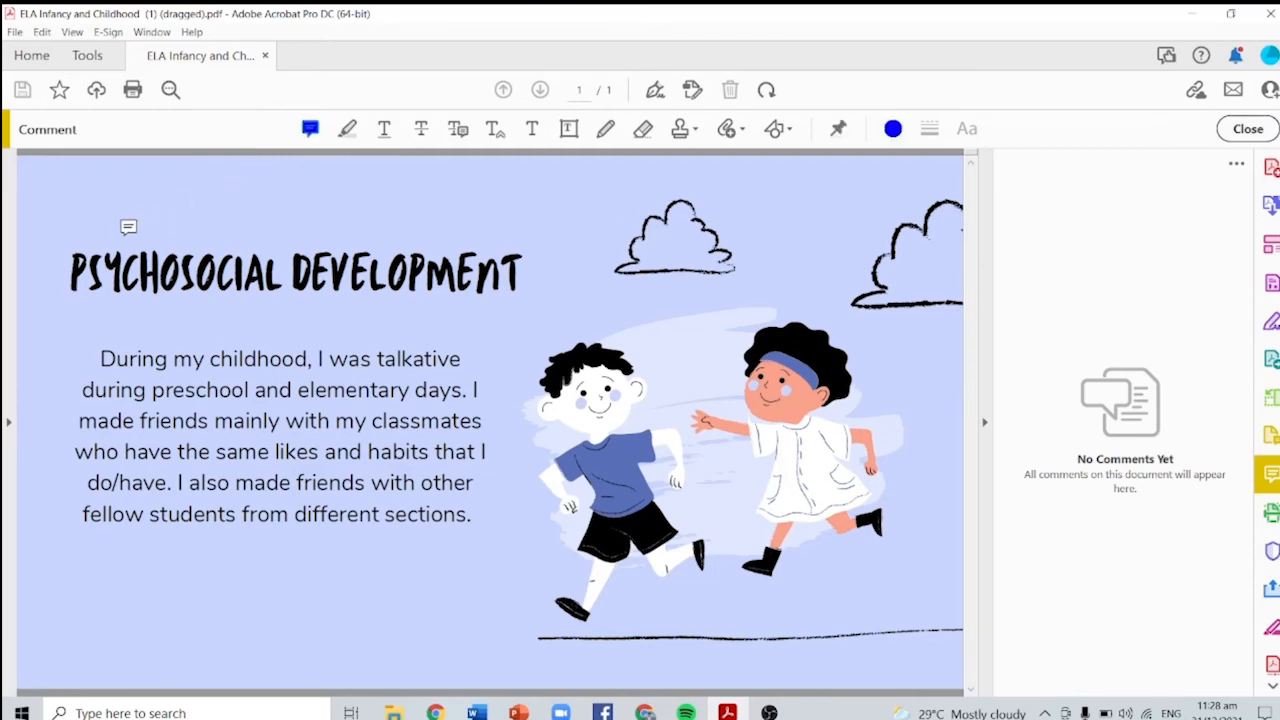
{"action": "left_click", "coordinate": [76, 213]}
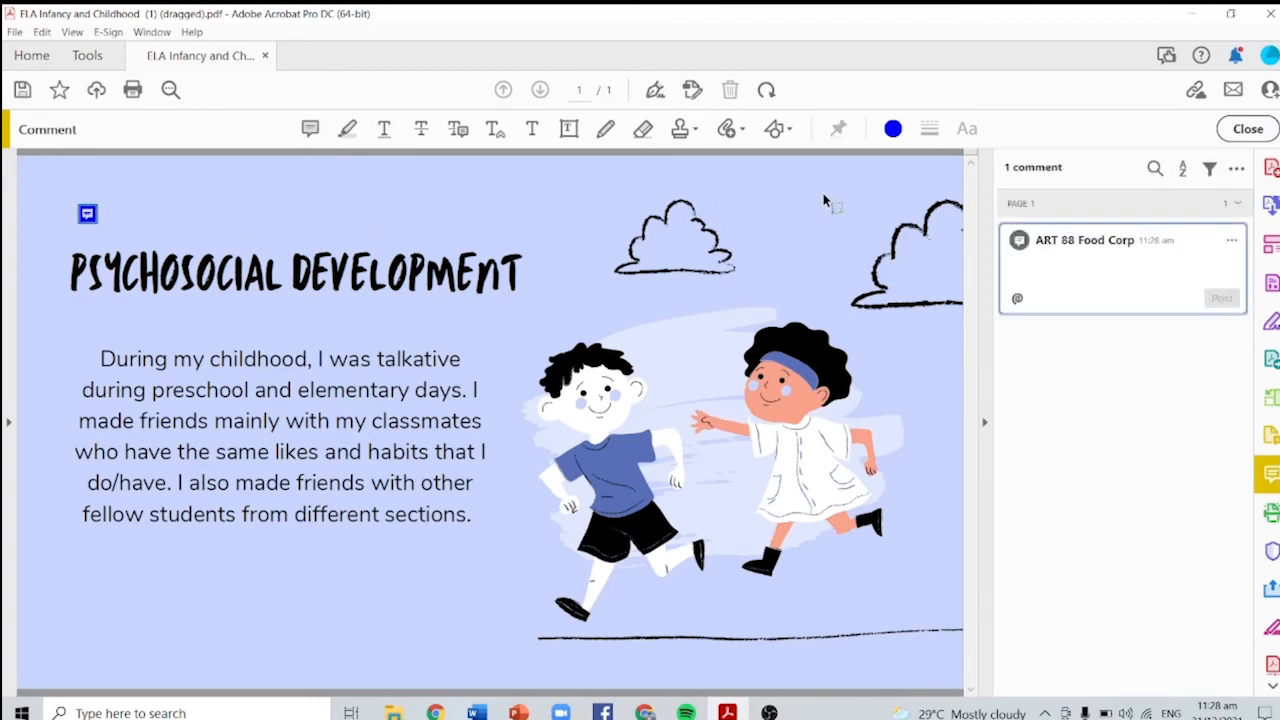